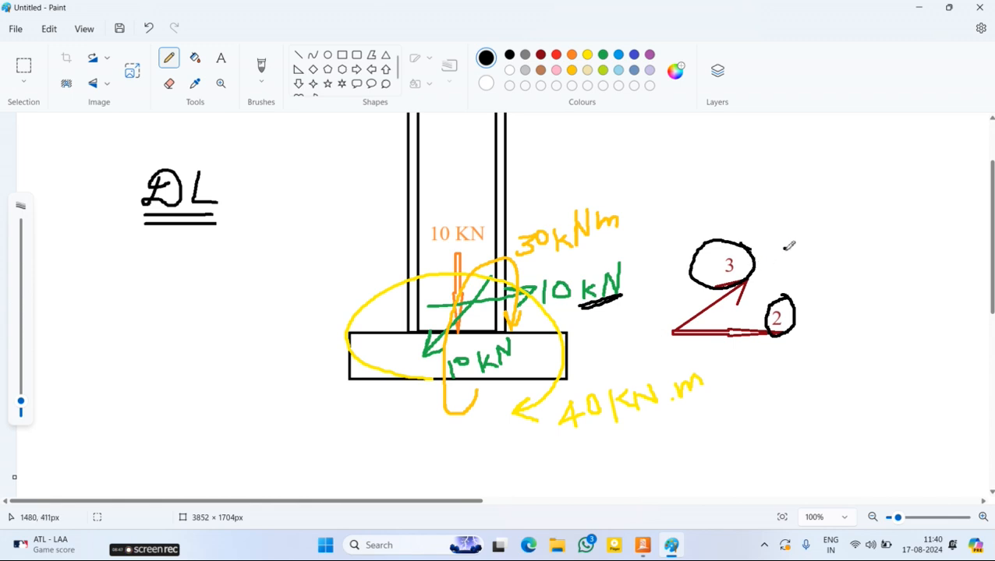
# - Draw a black arrow pointing at the axis 3 label in the sketch, then switch to RAM Connection and view the moment direction diagram
pyautogui.moveTo(798, 227); pyautogui.dragTo(762, 261)
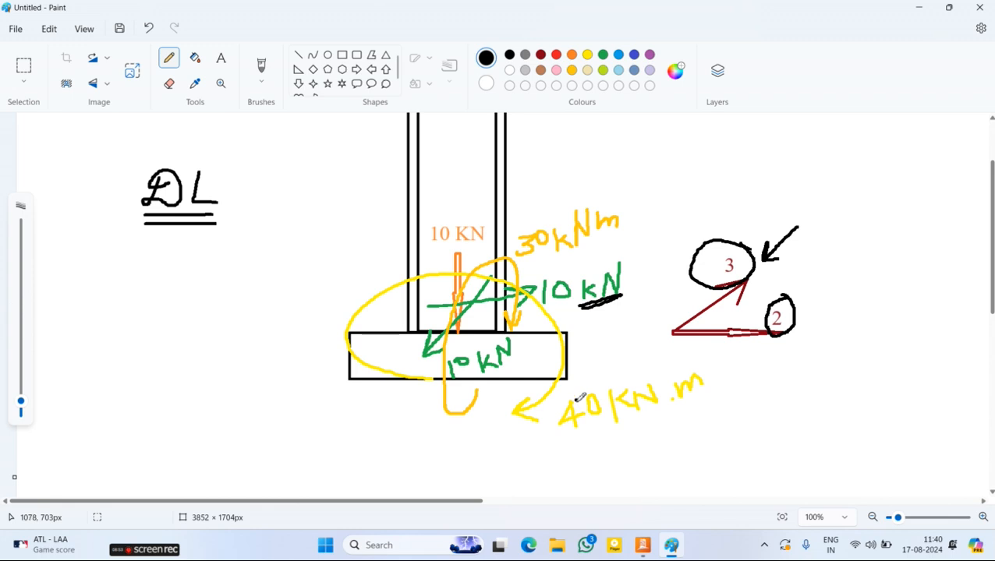
pyautogui.click(643, 545)
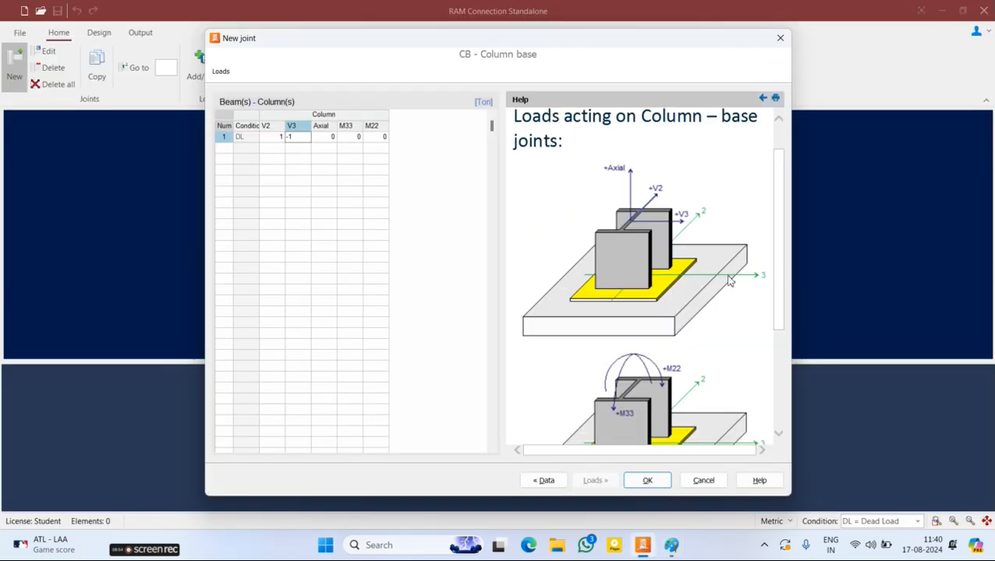
pyautogui.scroll(-3, 655, 365)
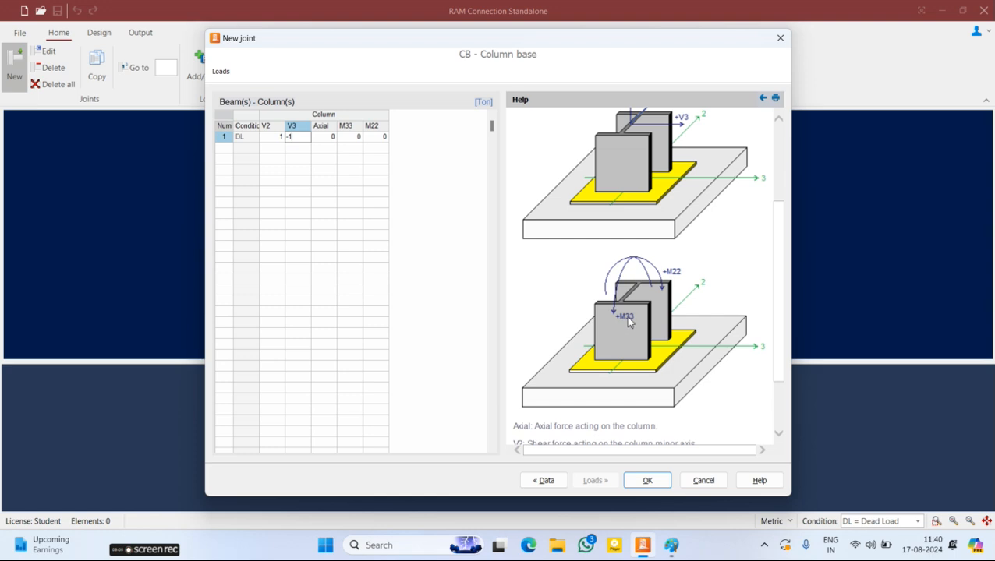
# - Check the 40 kN·m moment in the Paint sketch and set the dead load's M33 to 4 Ton·m in RAM Connection
pyautogui.click(346, 137)
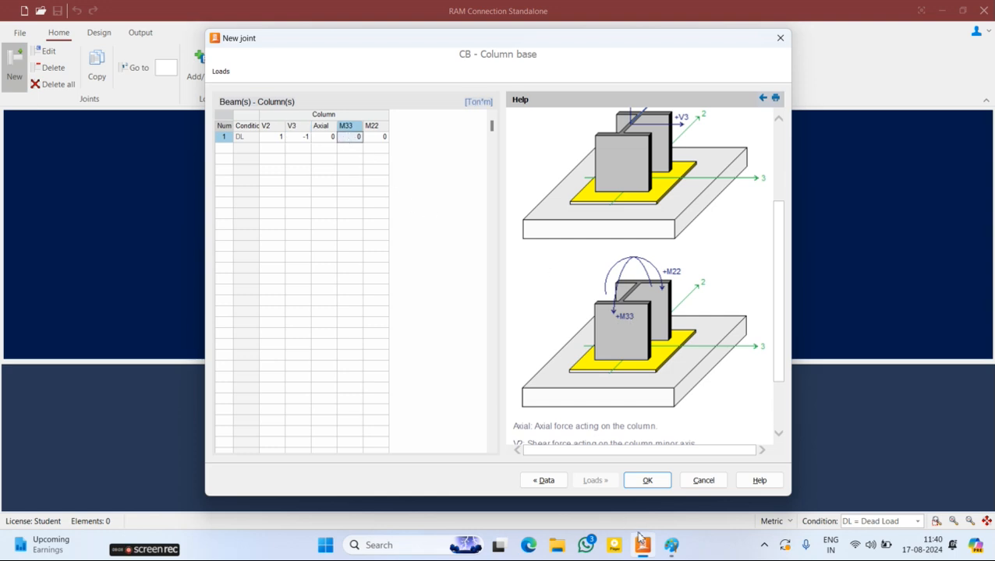
pyautogui.click(668, 548)
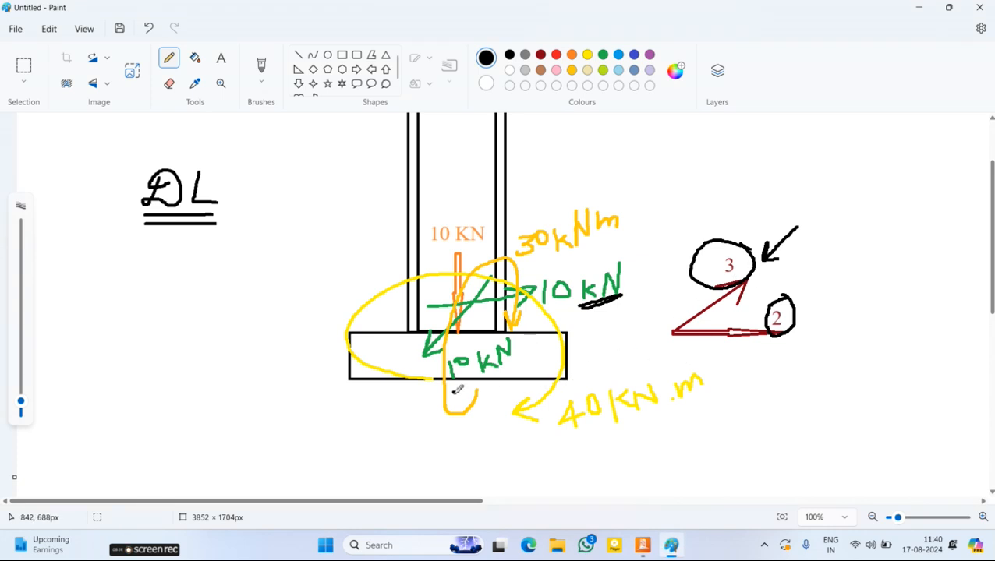
pyautogui.click(576, 428)
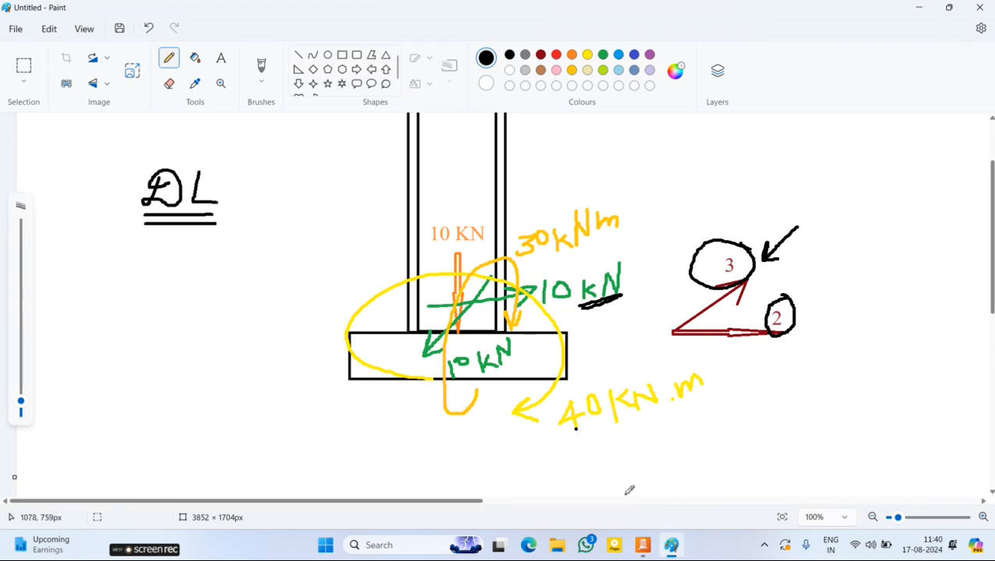
pyautogui.click(642, 545)
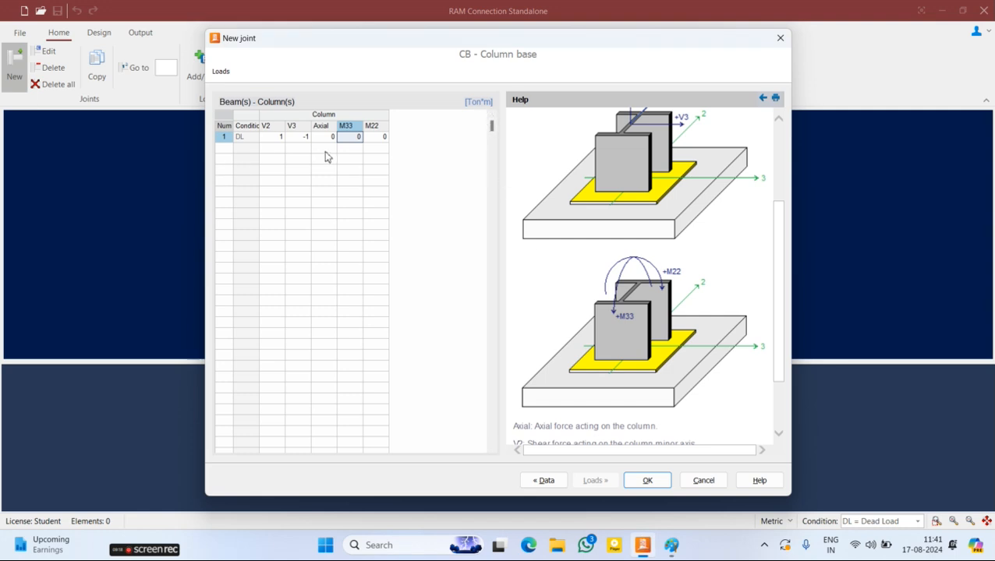
pyautogui.write('4')
pyautogui.click(372, 142)
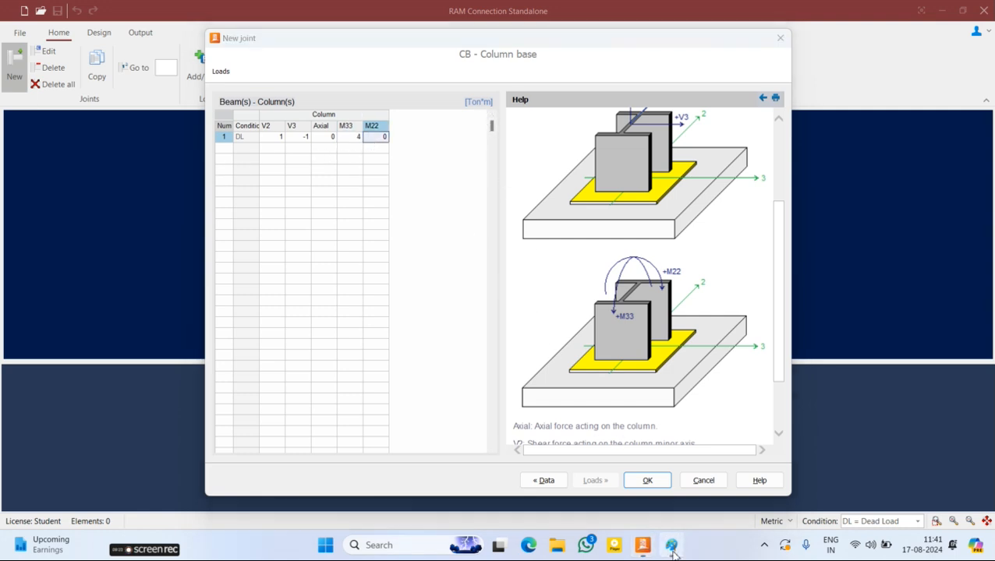
# - Switch to the Paint sketch and draw a black horizontal arrow pointing at the axis 2 label
pyautogui.click(670, 545)
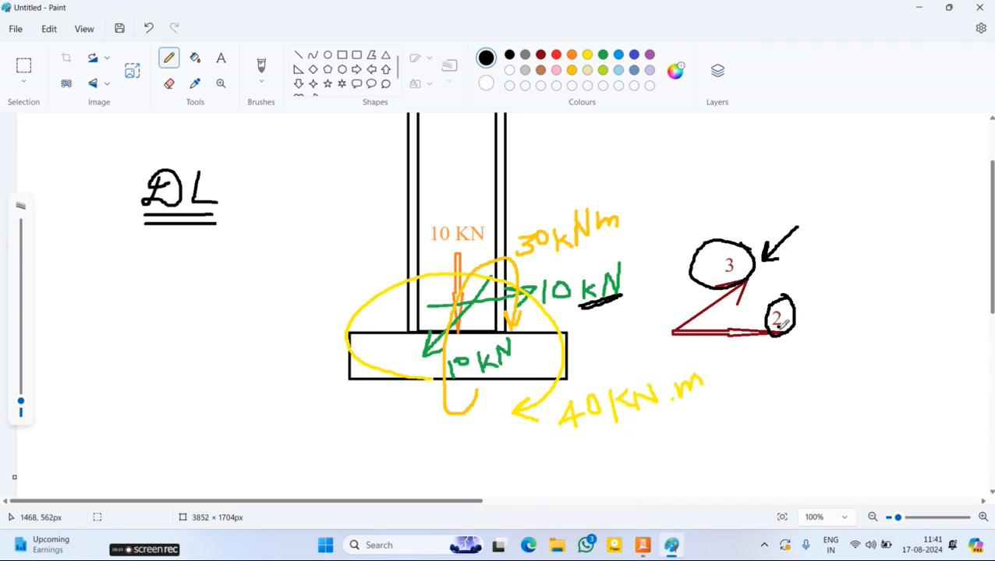
pyautogui.click(573, 321)
pyautogui.moveTo(894, 325)
pyautogui.mouseDown()
pyautogui.moveTo(817, 327)
pyautogui.moveTo(834, 335)
pyautogui.mouseUp()
# - Underline the 30 of the 30 kNm moment label in black in the Paint sketch
pyautogui.click(643, 545)
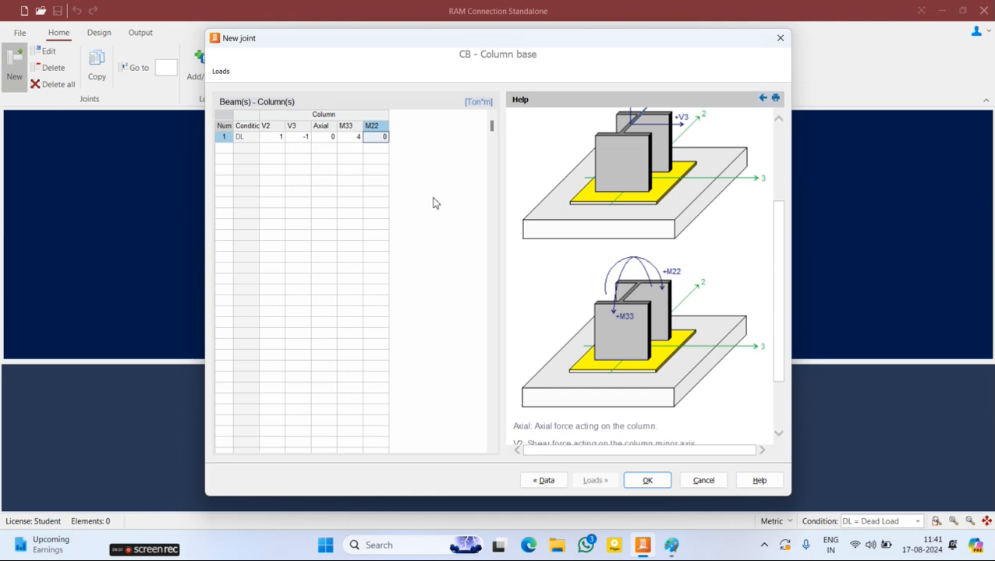
pyautogui.click(671, 545)
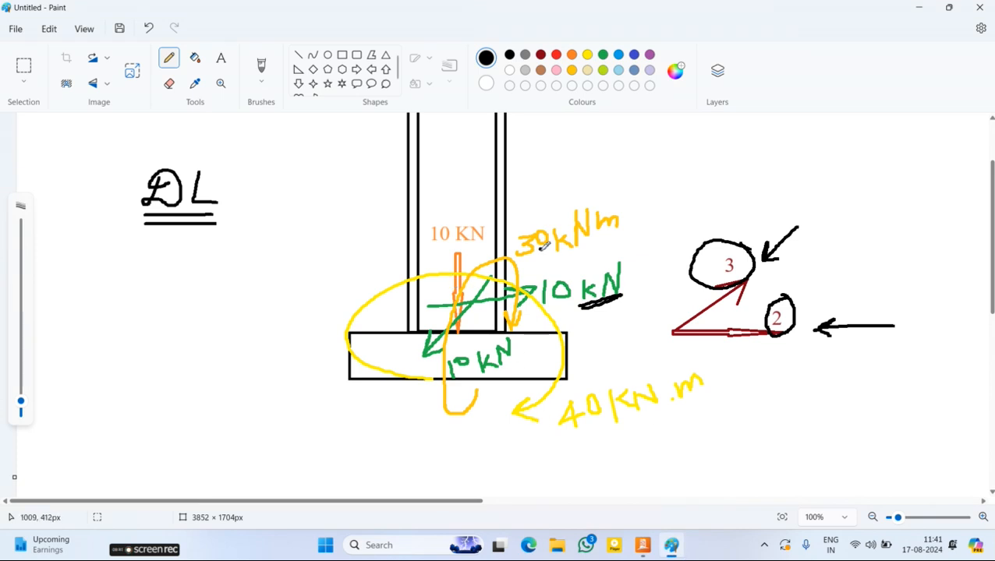
pyautogui.moveTo(521, 258); pyautogui.dragTo(550, 252)
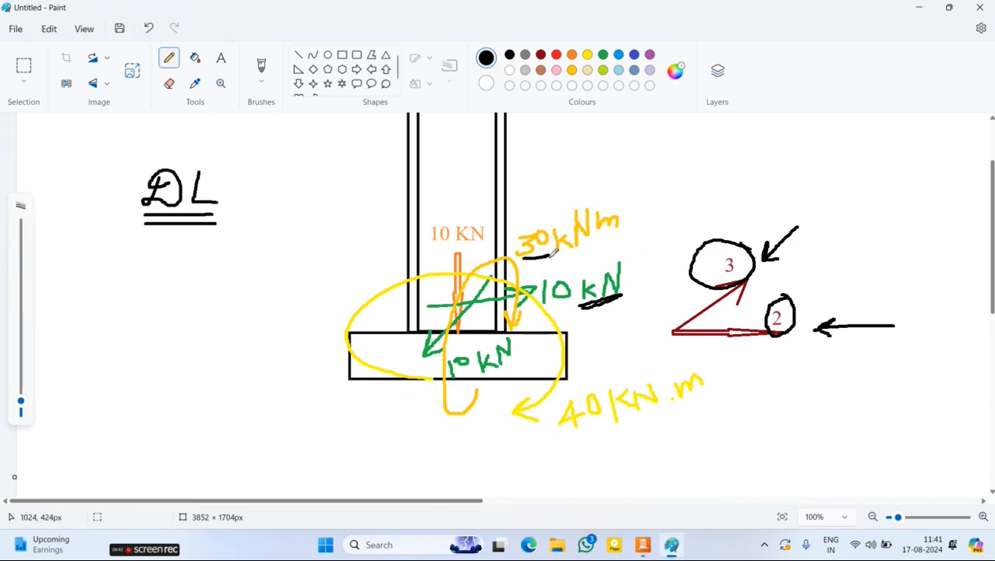
# - Switch to RAM Connection, set the dead load's M22 to -3 Ton·m and create the column base joint
pyautogui.click(642, 546)
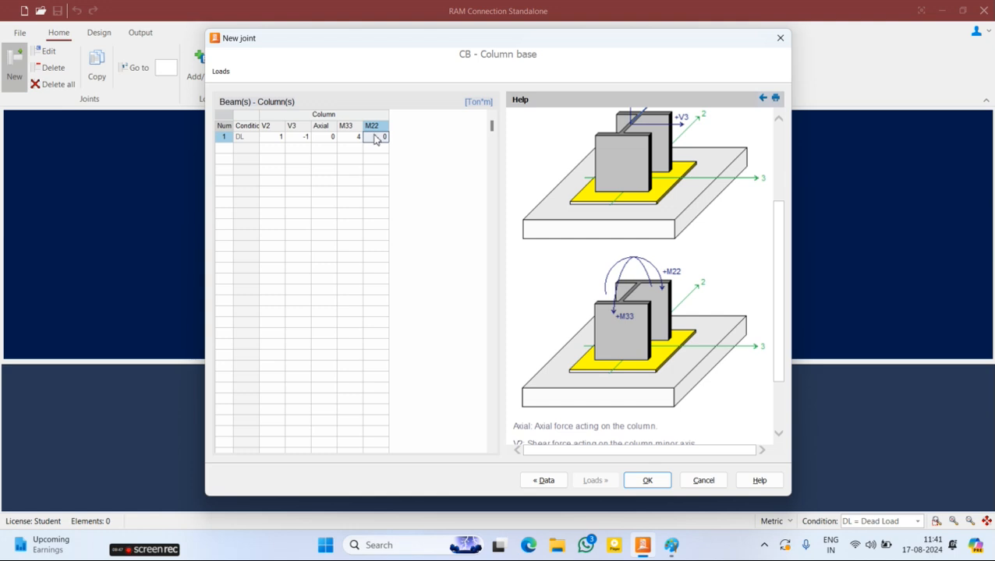
pyautogui.write('-3')
pyautogui.click(646, 481)
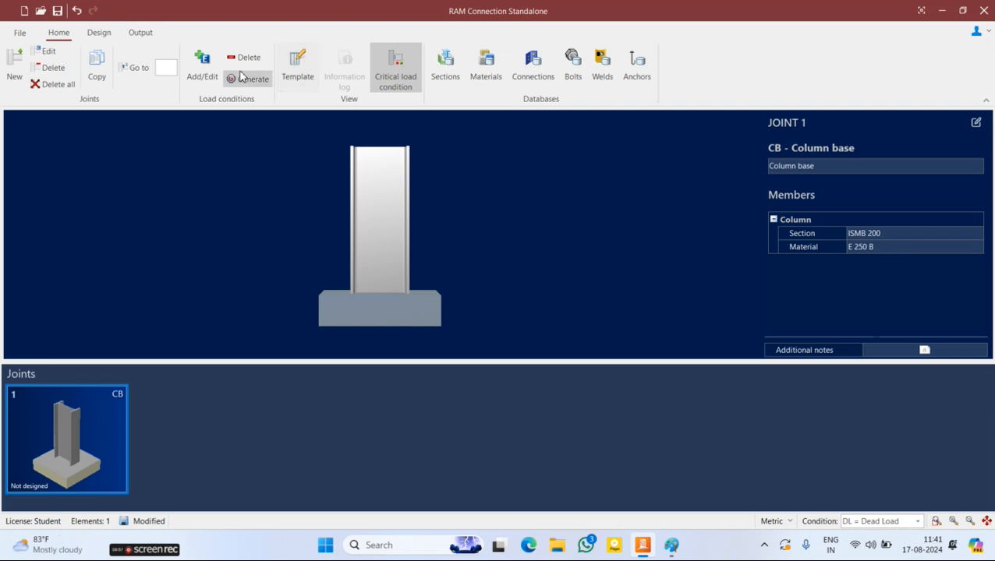
# - Add the load cases LL, Wx, Wz, EQx and EQz to the load conditions, leaving out snow load
pyautogui.click(200, 78)
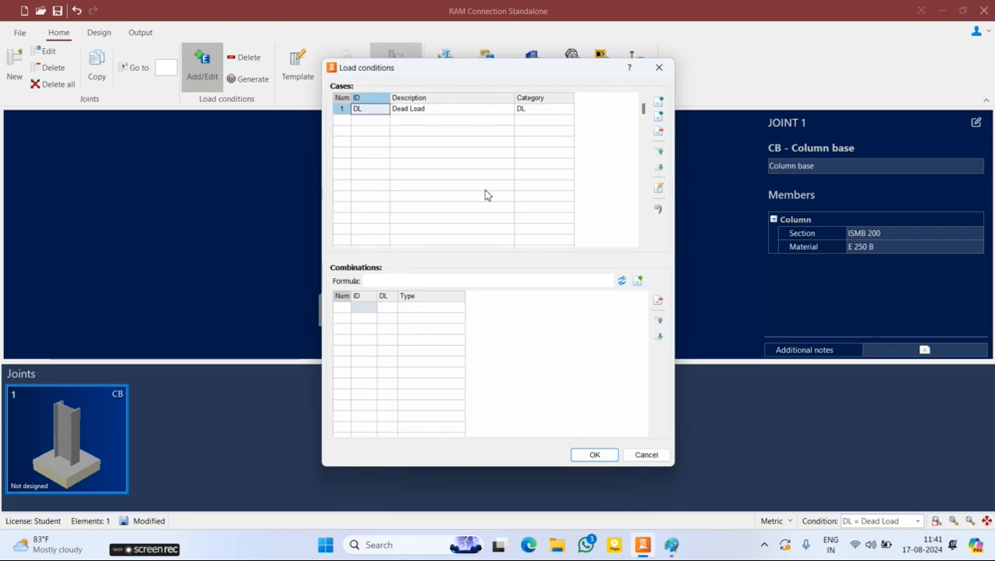
pyautogui.click(347, 123)
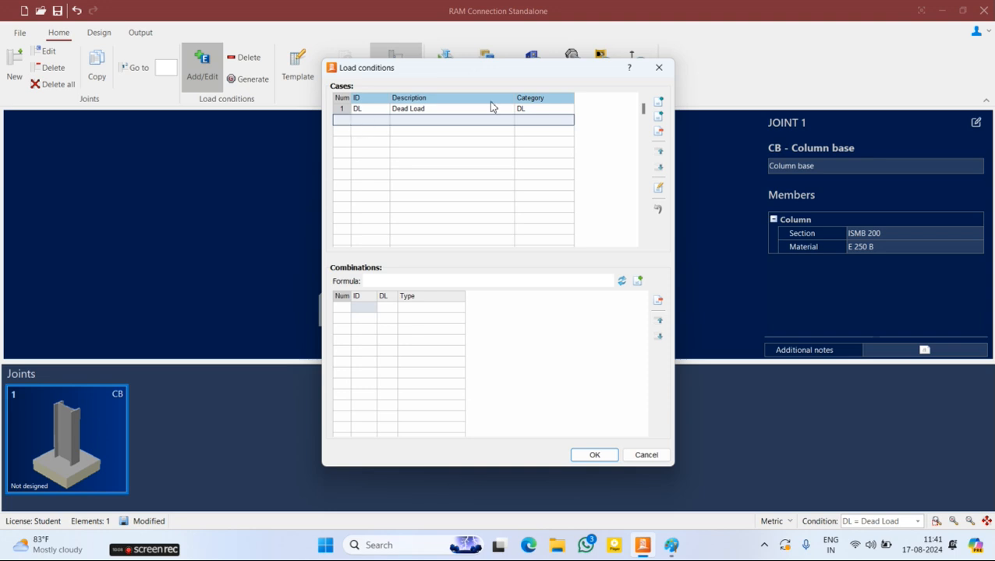
pyautogui.click(661, 107)
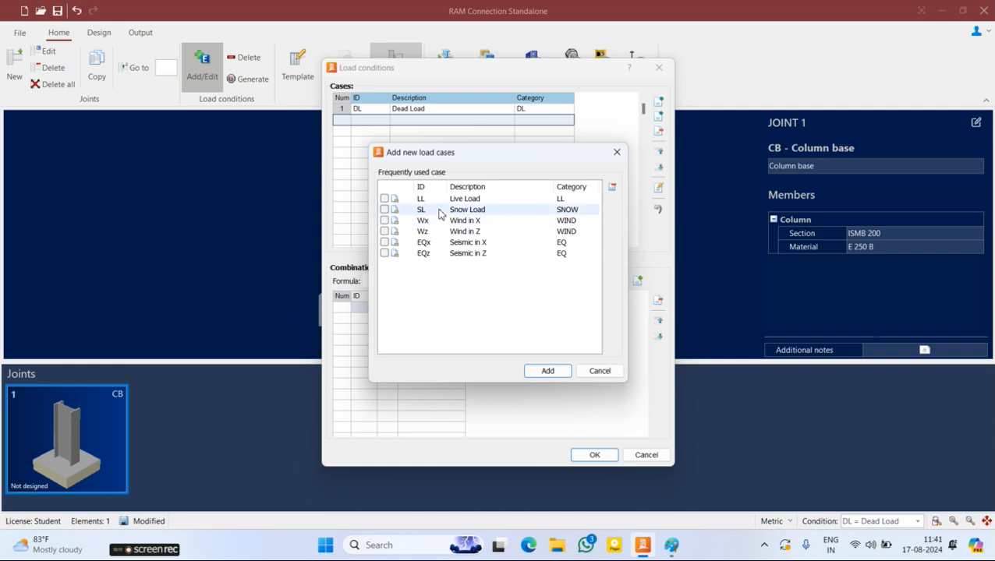
pyautogui.click(388, 199)
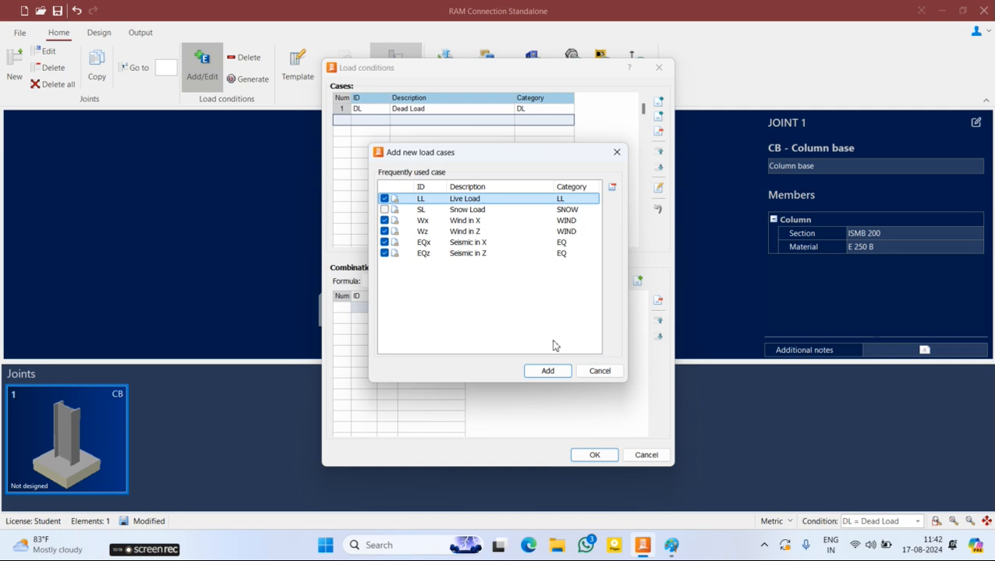
pyautogui.click(612, 189)
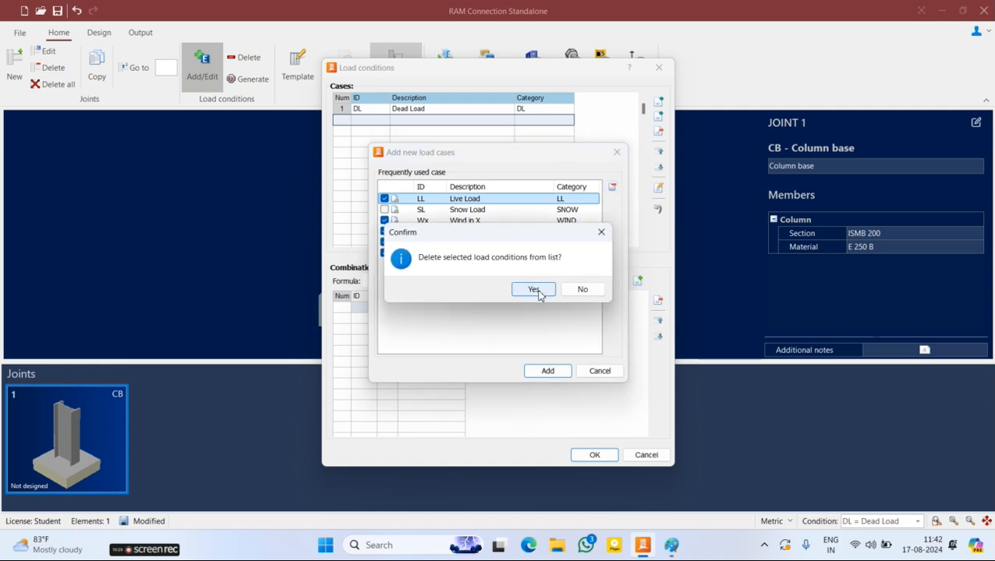
pyautogui.click(601, 232)
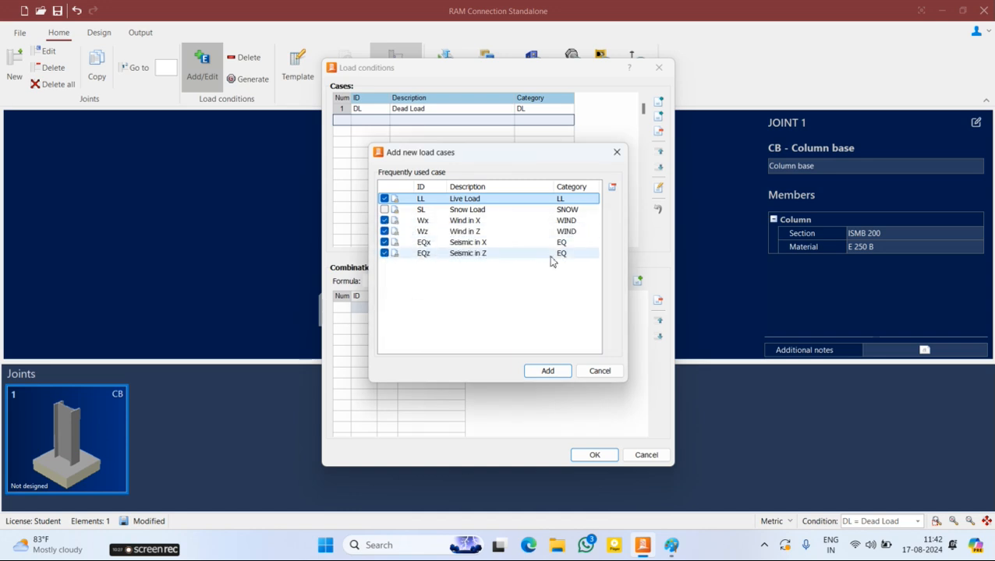
pyautogui.click(541, 376)
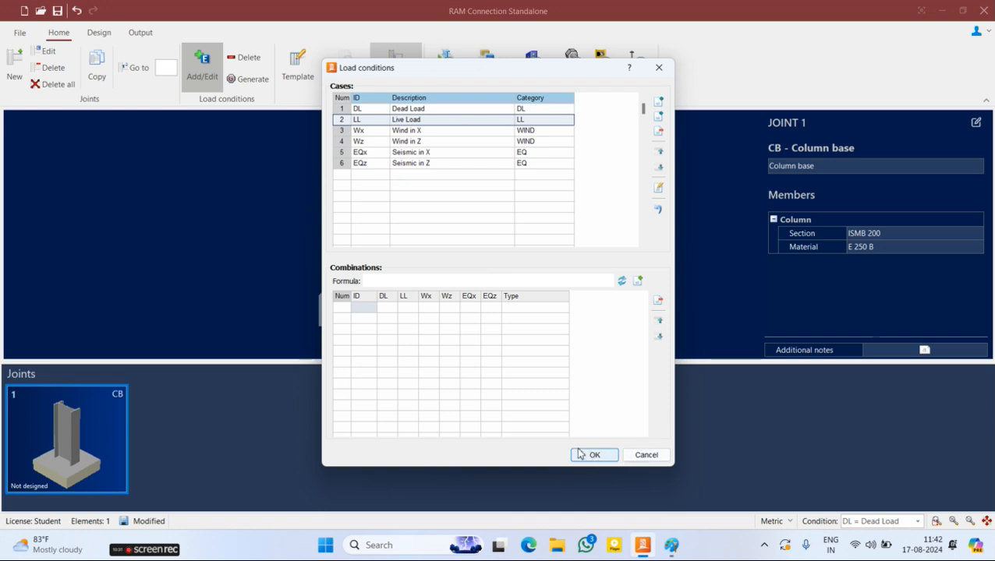
# - Try to add a load combination with a blank formula
pyautogui.click(389, 285)
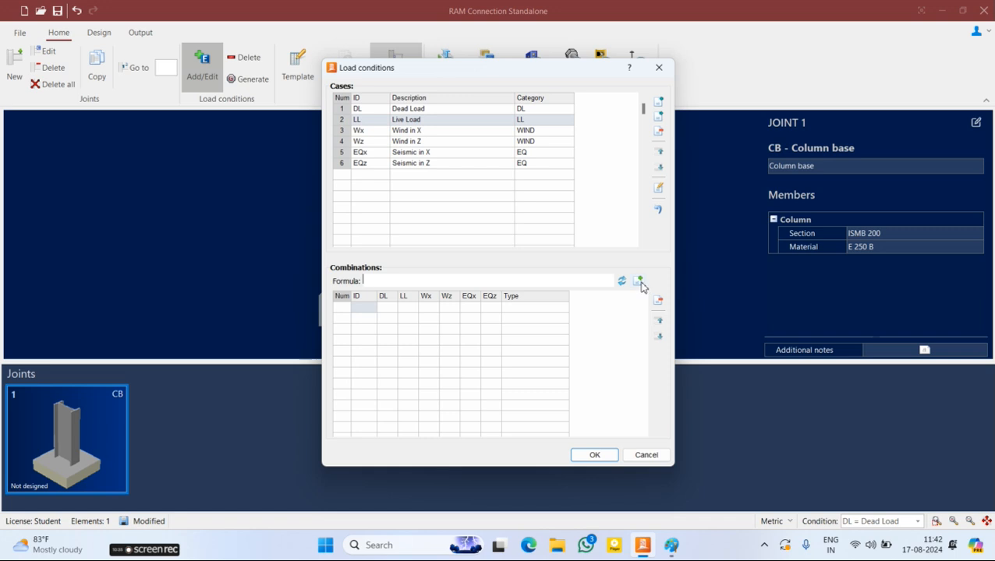
pyautogui.click(639, 283)
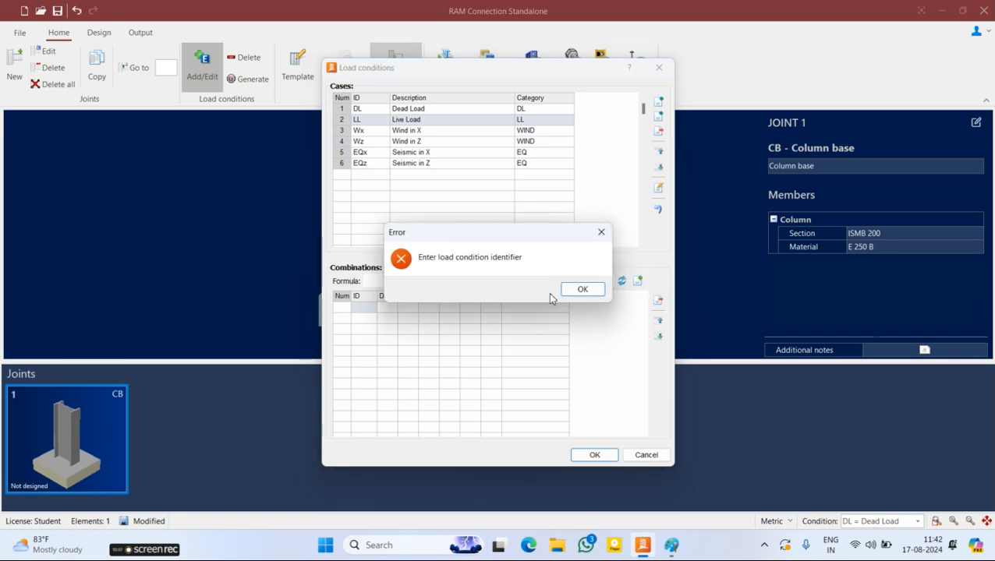
pyautogui.click(573, 290)
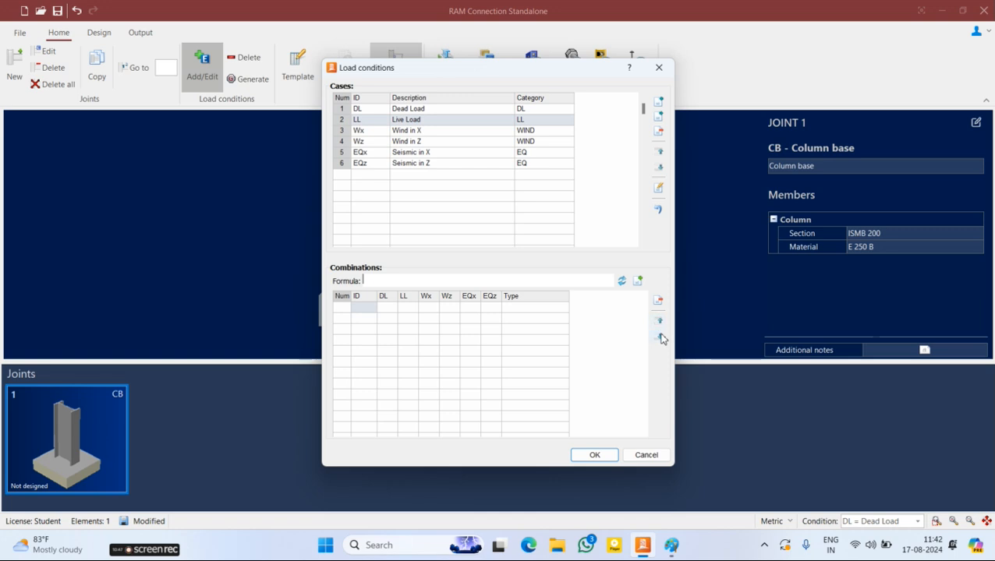
# - Enter LC1 as the ID of the first load combination
pyautogui.click(360, 309)
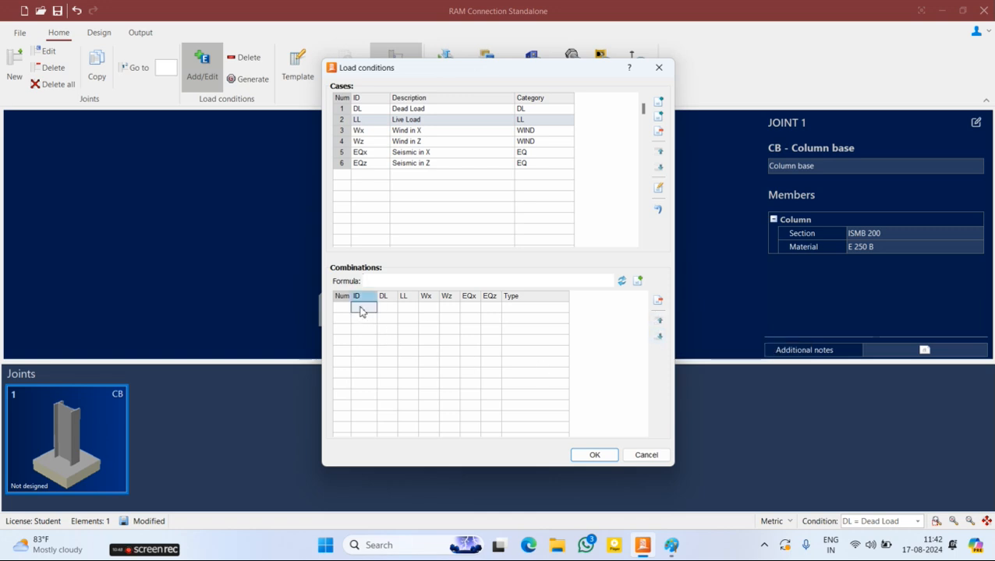
pyautogui.click(340, 310)
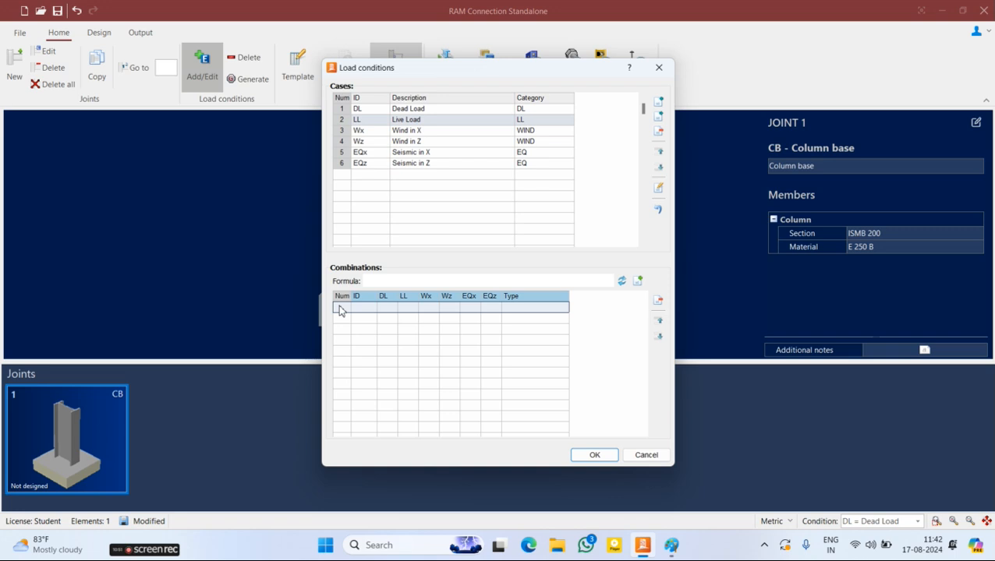
pyautogui.click(372, 310)
pyautogui.click(344, 309)
pyautogui.click(364, 309)
pyautogui.write('1')
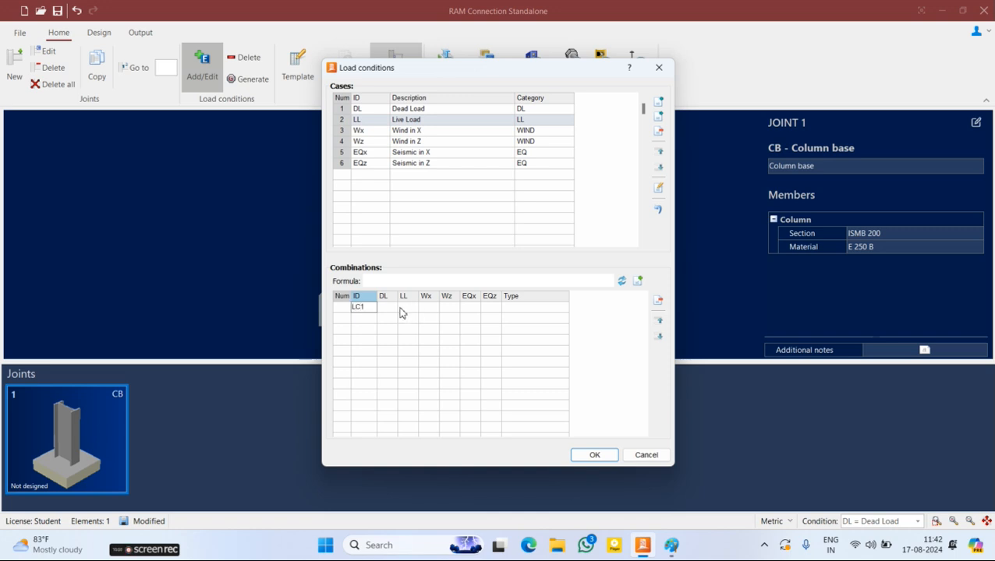
# - Set the DL and LL factors of combination LC1 to 1 and accept the load conditions
pyautogui.click(390, 311)
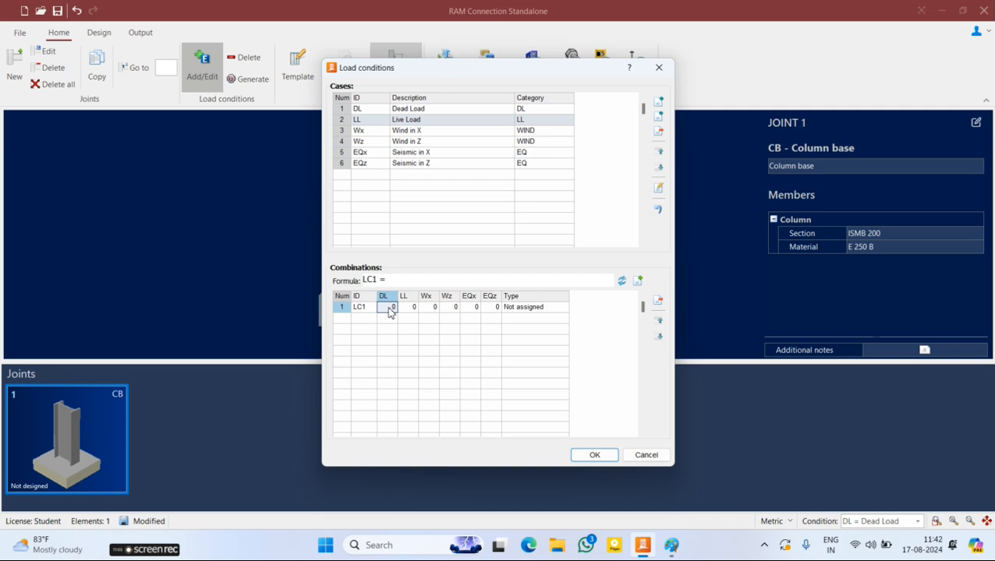
pyautogui.write('1')
pyautogui.click(412, 311)
pyautogui.write('1')
pyautogui.click(435, 312)
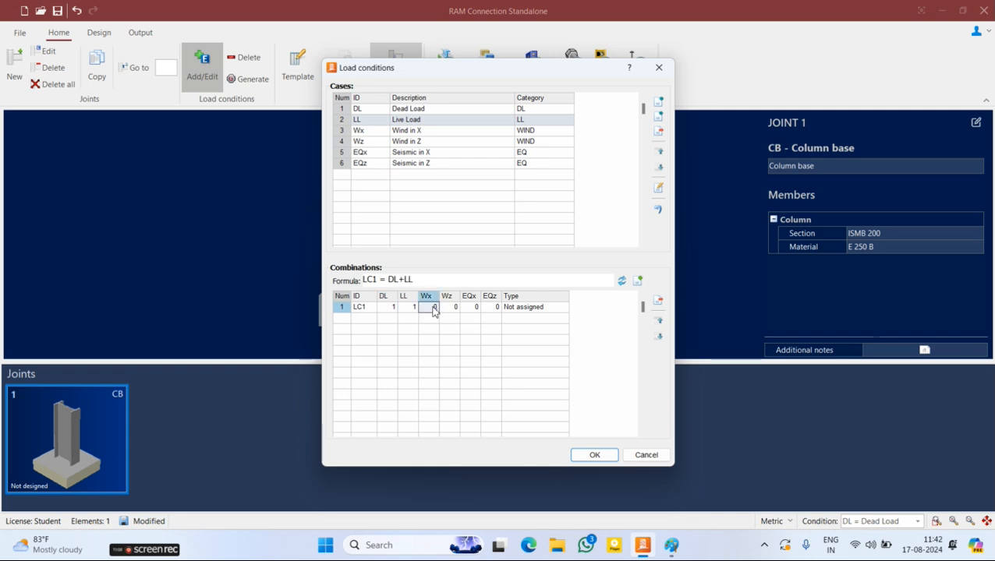
pyautogui.click(456, 310)
pyautogui.click(513, 312)
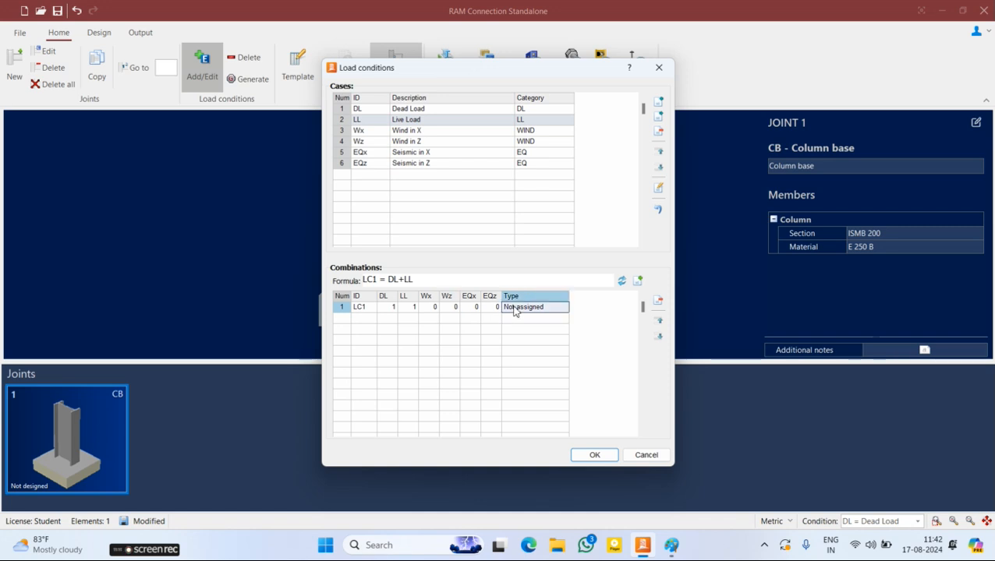
pyautogui.click(593, 456)
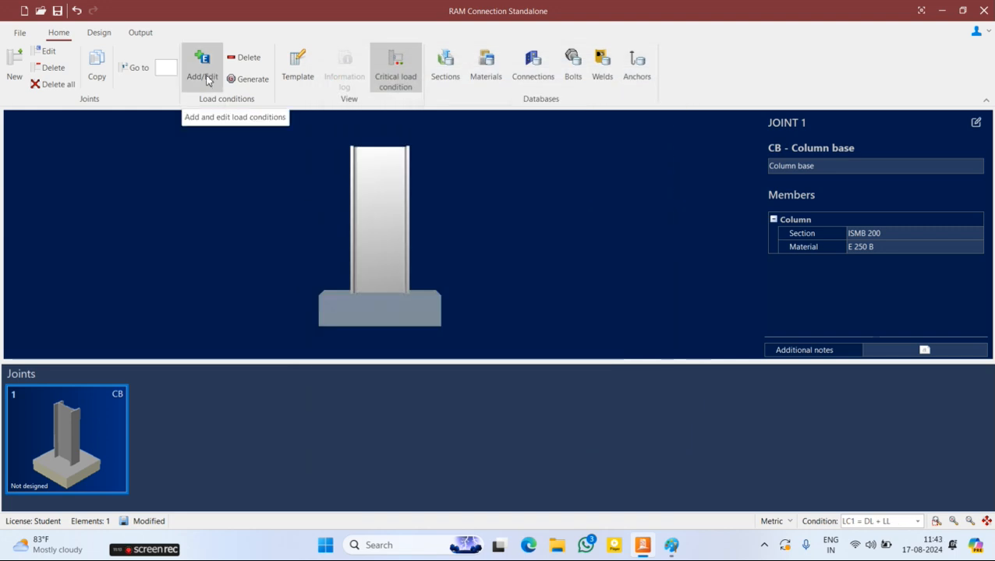
# - Open the column base joint for editing and examine the load entries for the live, wind and seismic cases
pyautogui.click(47, 52)
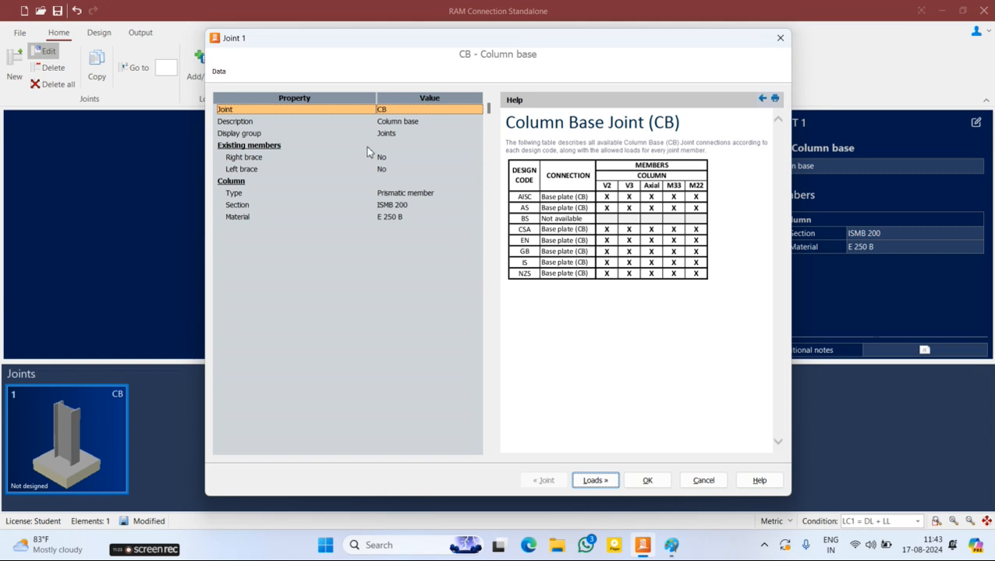
pyautogui.click(594, 480)
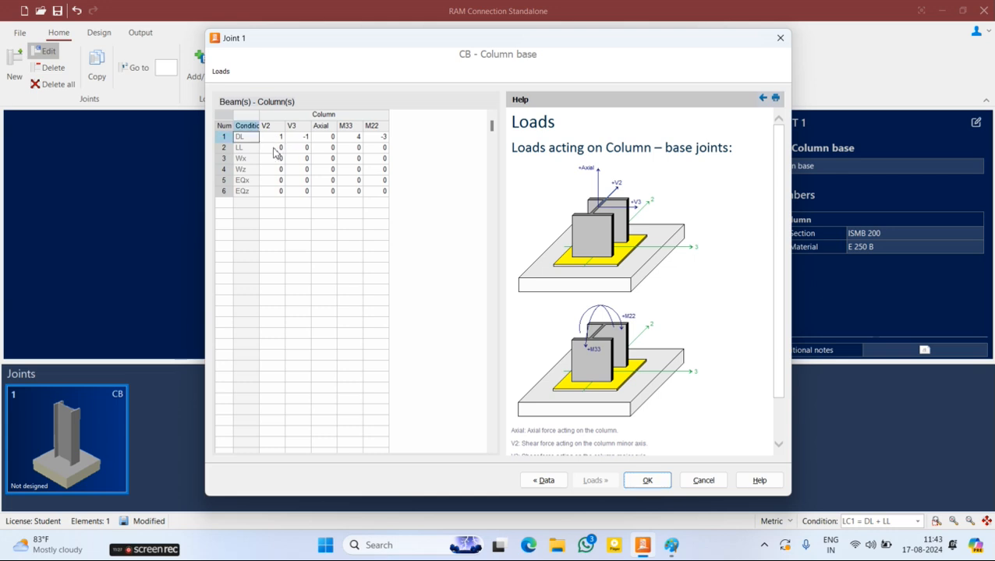
pyautogui.click(275, 148)
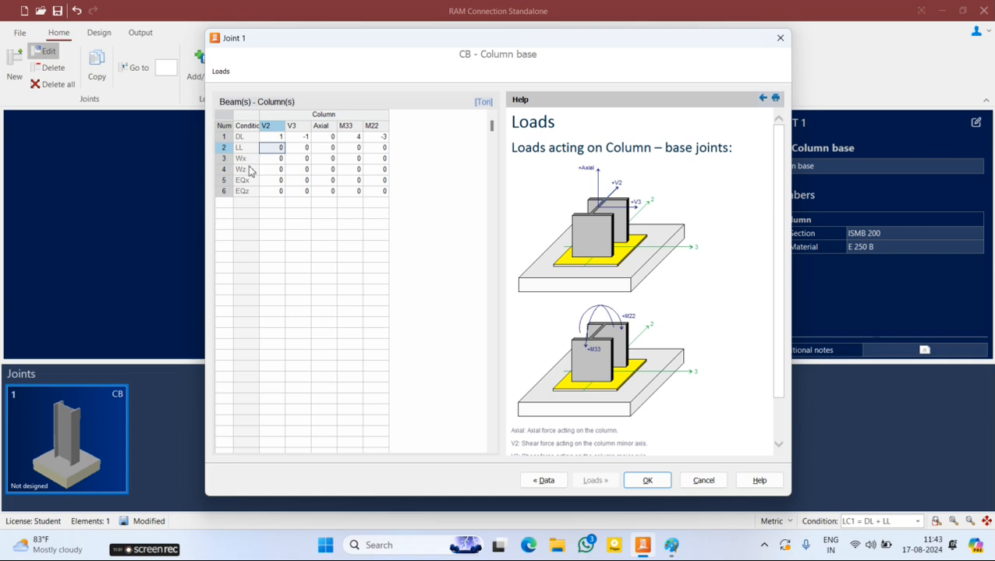
pyautogui.click(290, 192)
pyautogui.click(295, 170)
pyautogui.moveTo(348, 170); pyautogui.dragTo(389, 162)
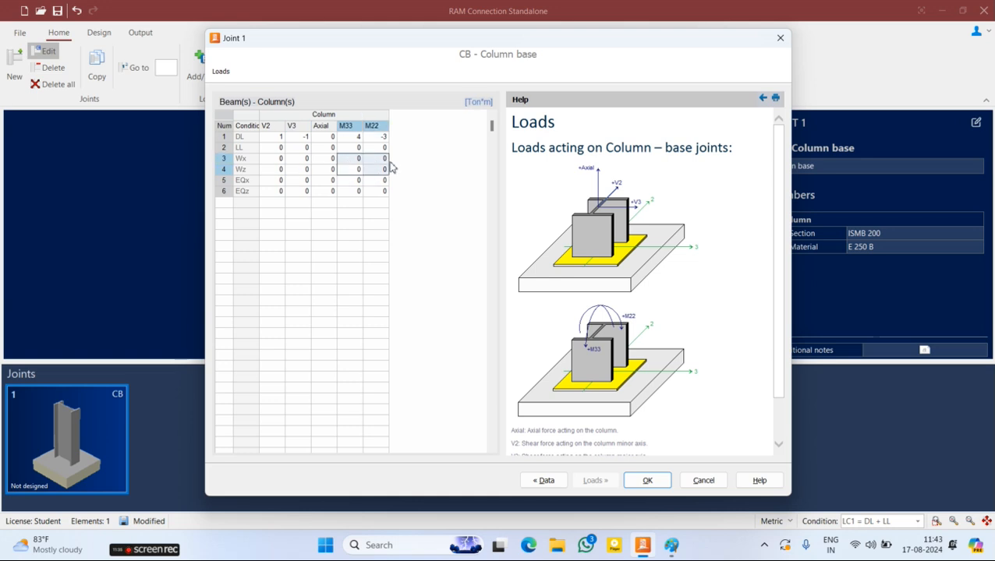
# - Accept the column base joint's loads, and delete the LL, Wx, Wz, EQx and EQz load cases so that only DL is kept
pyautogui.click(329, 171)
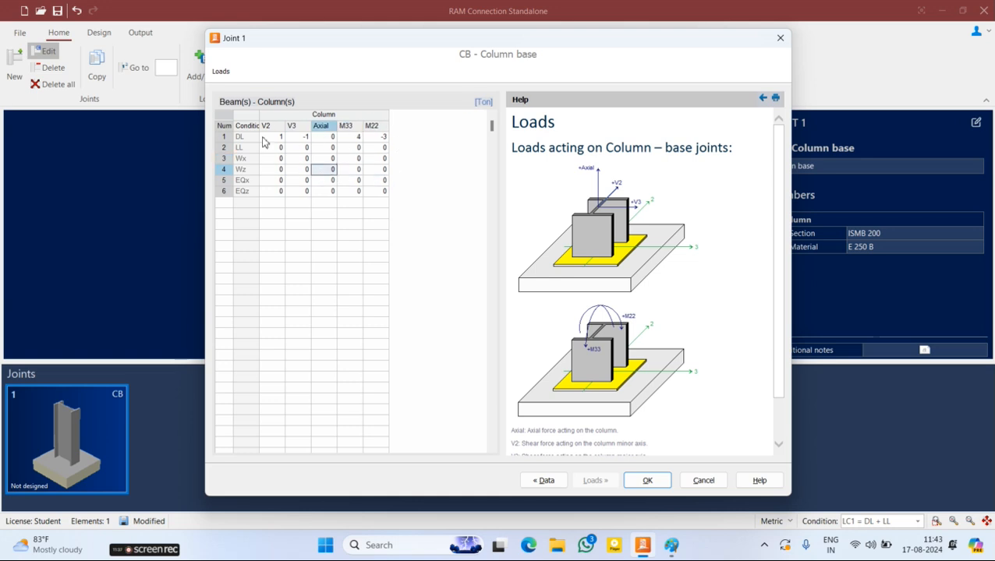
pyautogui.click(647, 481)
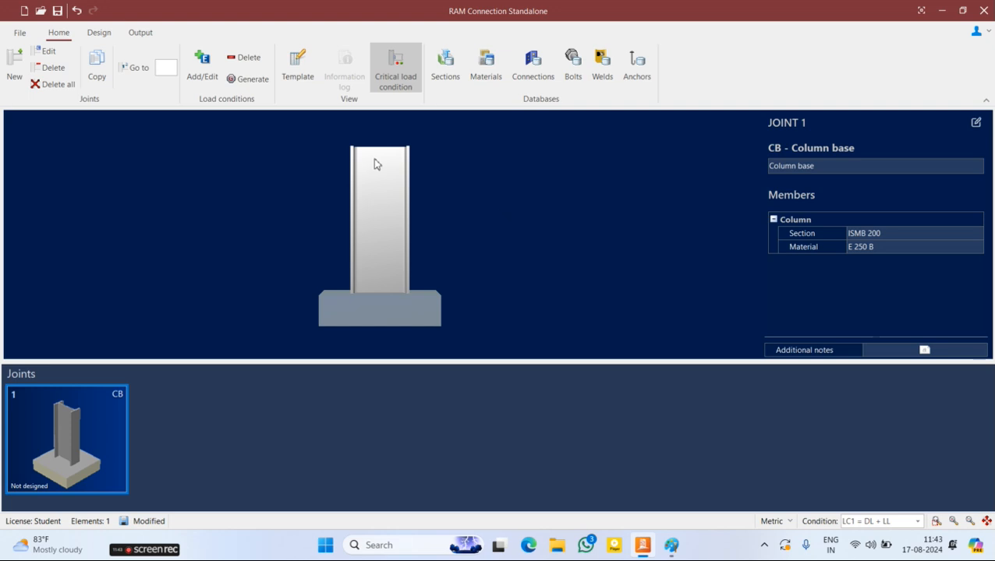
pyautogui.click(200, 64)
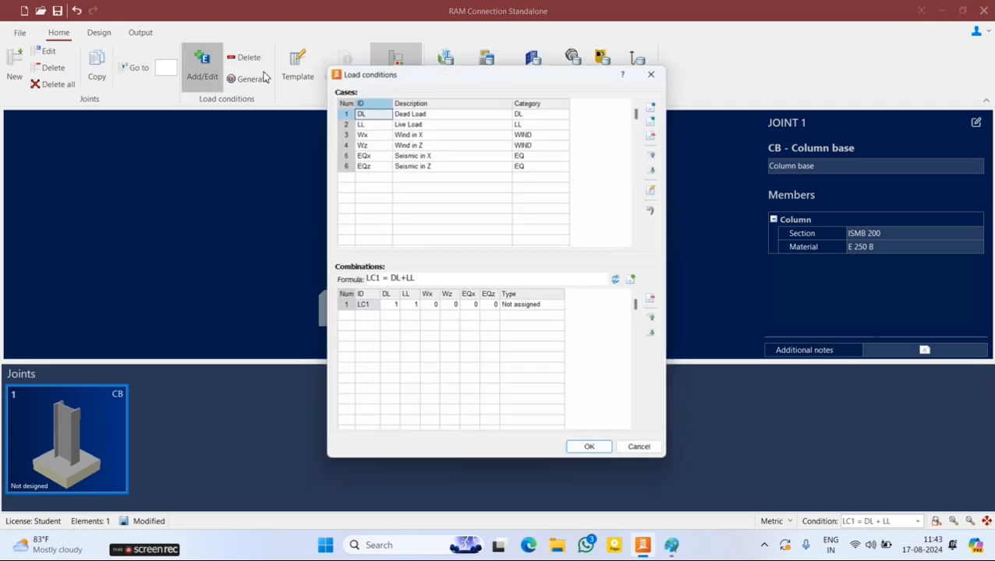
pyautogui.moveTo(357, 119); pyautogui.dragTo(551, 164)
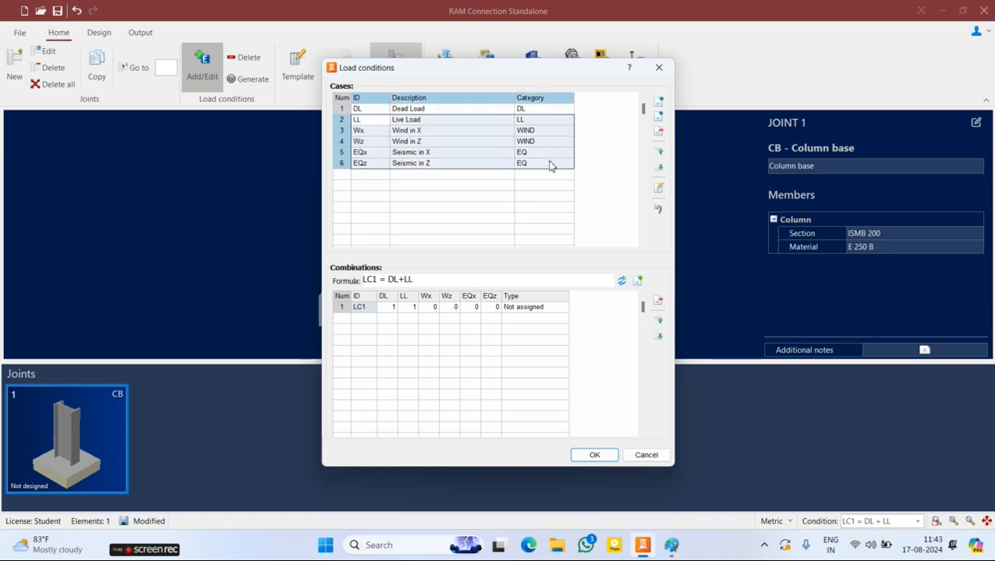
pyautogui.click(660, 132)
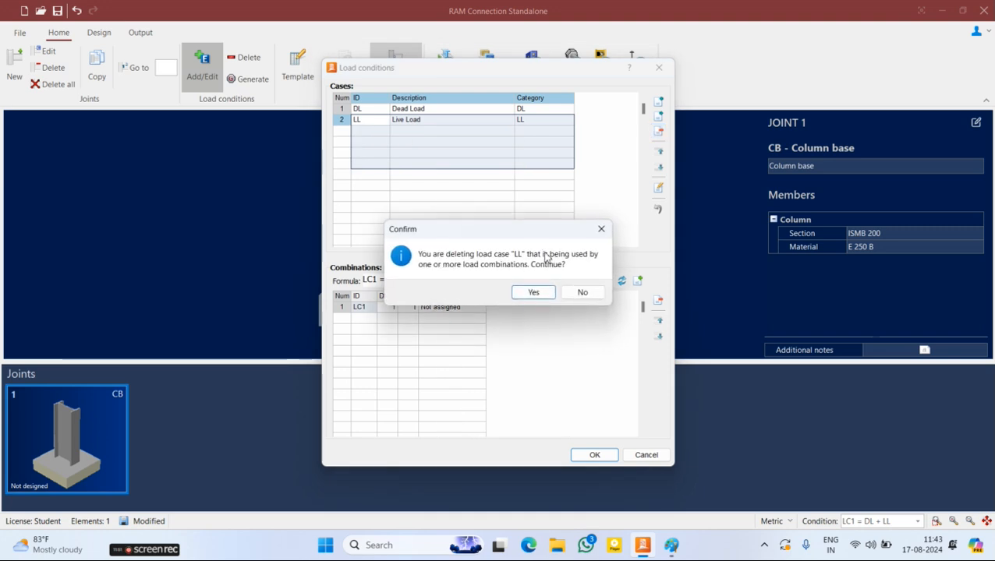
pyautogui.click(530, 297)
pyautogui.click(659, 188)
pyautogui.click(595, 136)
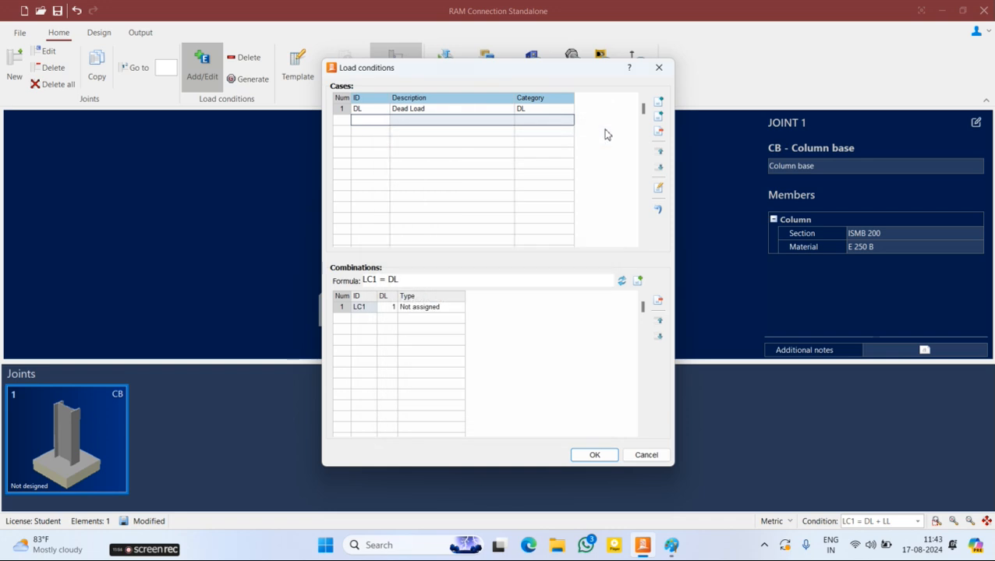
pyautogui.click(594, 454)
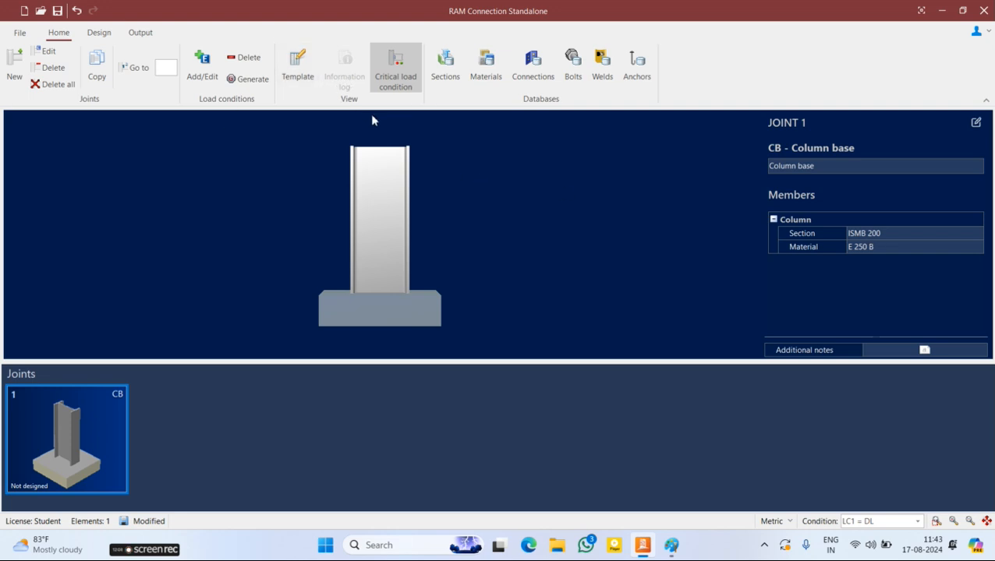
# - Browse the connection groups available for assignment to the joint and include column cap and column cap brace in the Smart Connections filter
pyautogui.click(97, 34)
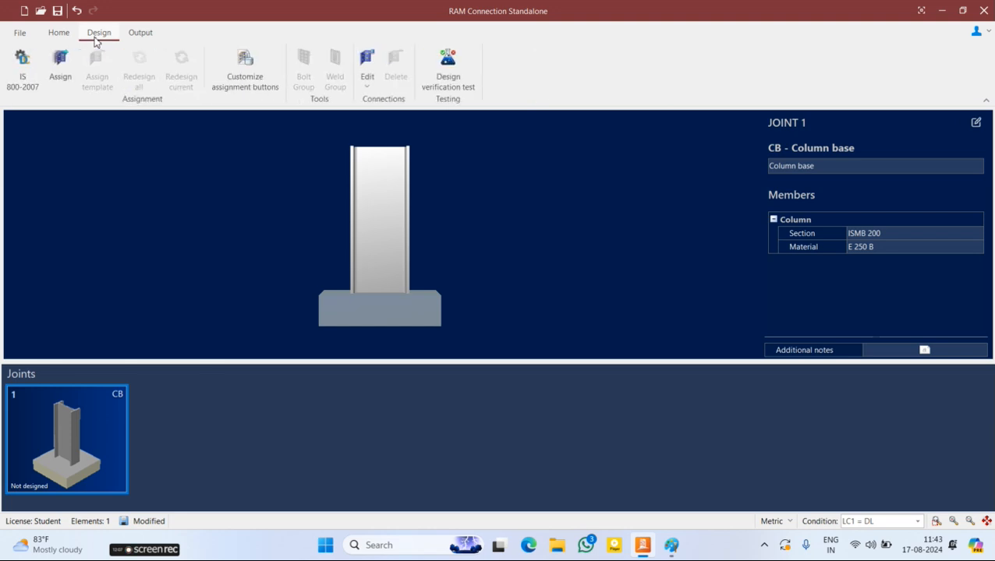
pyautogui.click(54, 78)
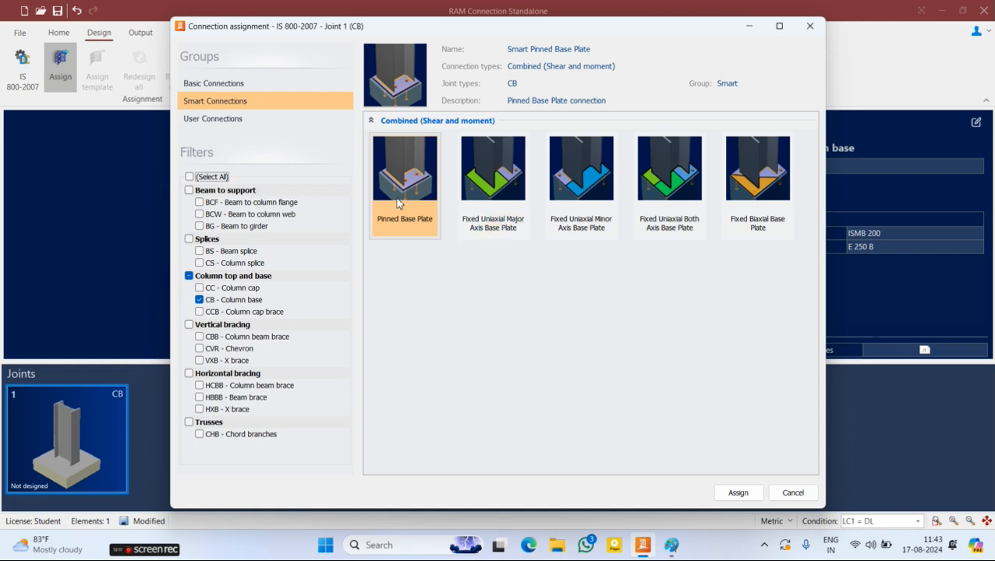
pyautogui.click(238, 84)
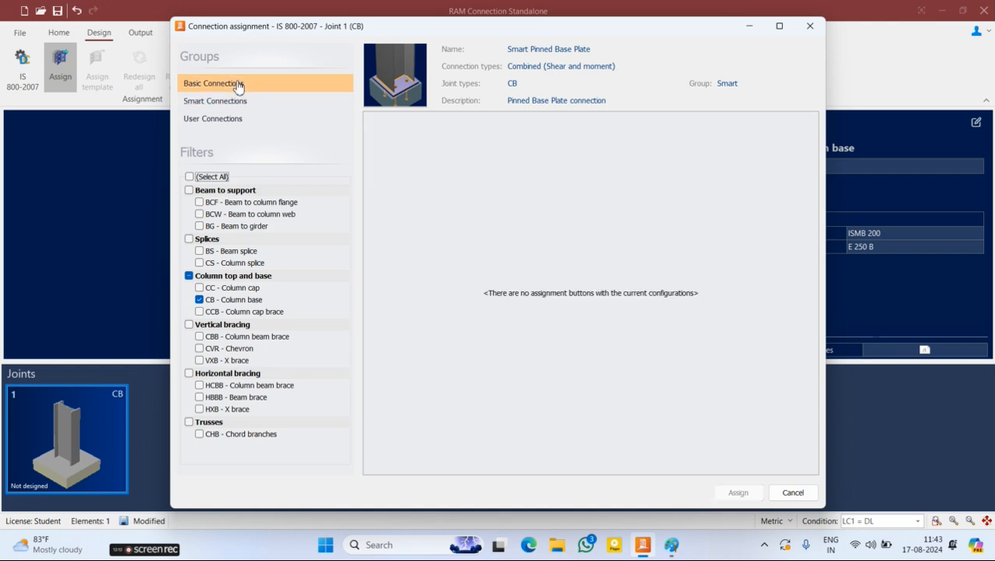
pyautogui.click(229, 102)
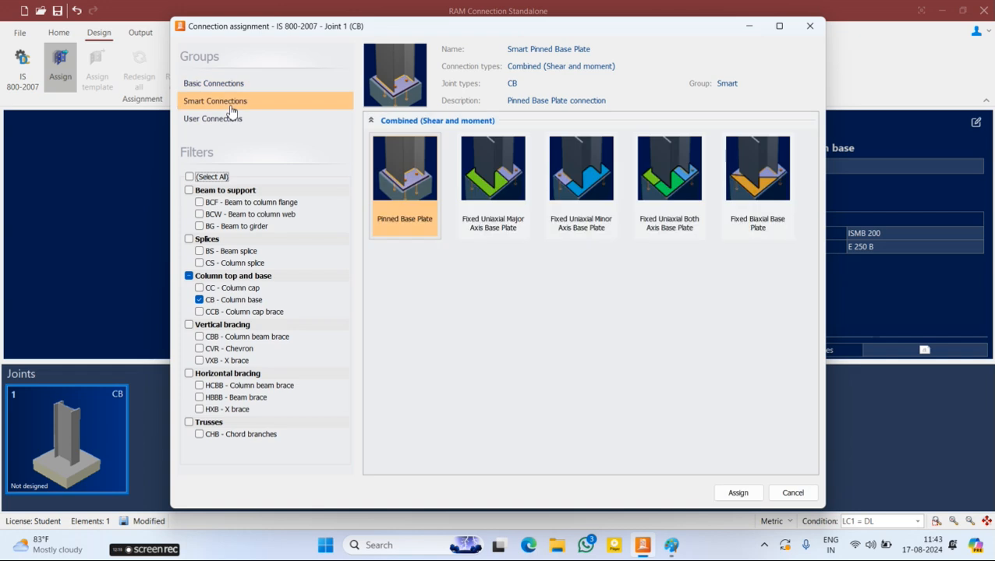
pyautogui.click(242, 118)
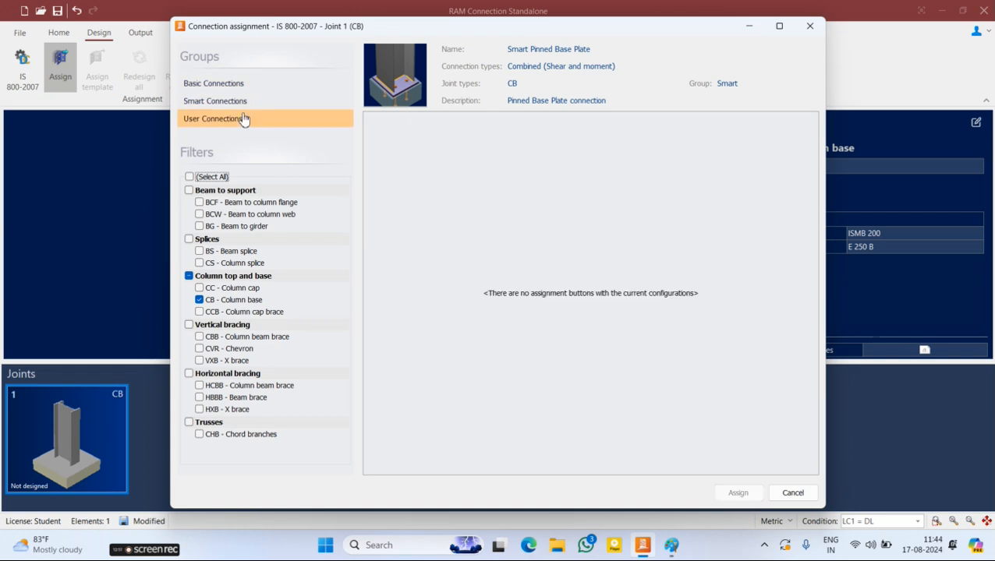
pyautogui.click(232, 101)
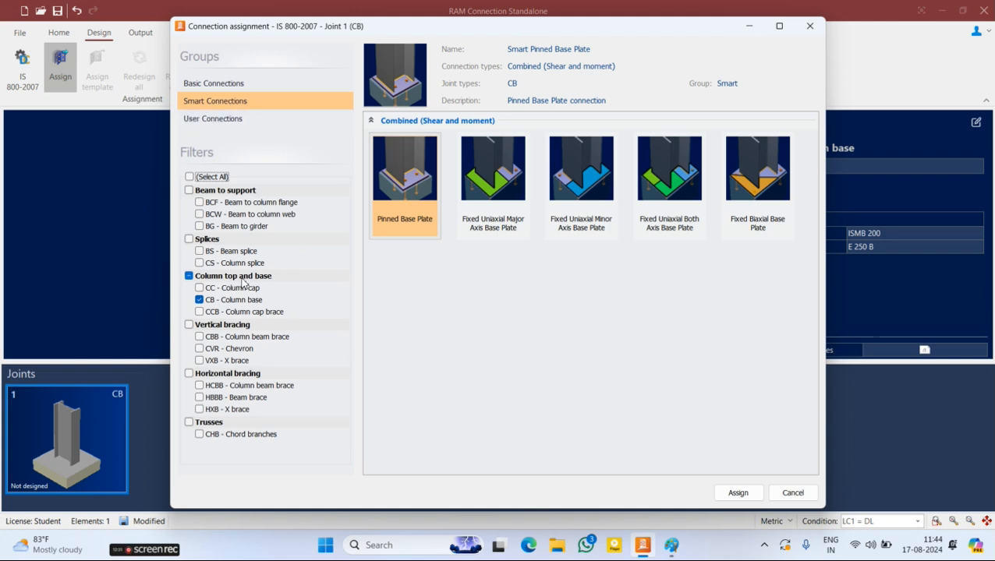
pyautogui.click(198, 288)
pyautogui.click(198, 311)
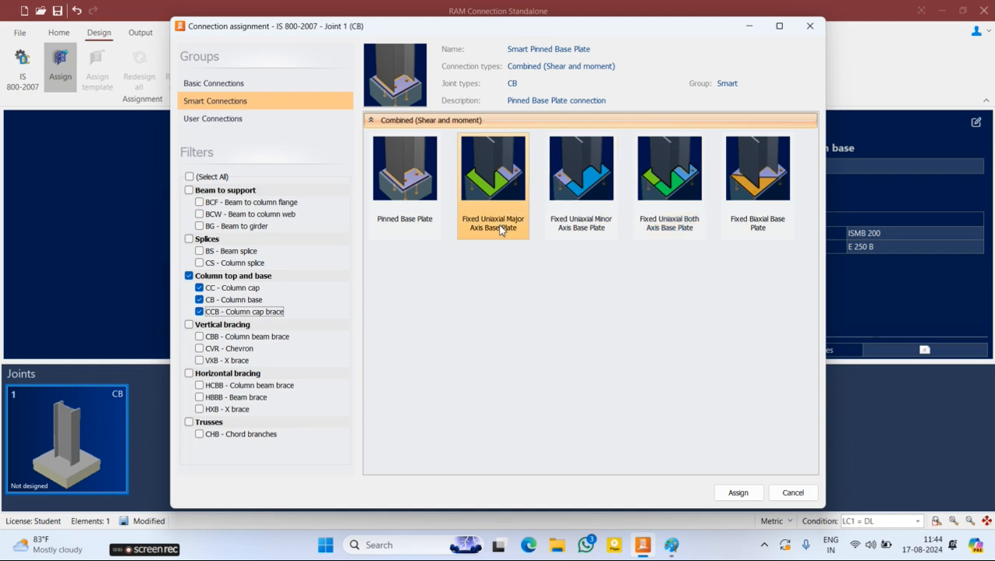
# - Switch to the Paint sketch and underline the 30 kNm and 40 kN.m moments in black
pyautogui.click(671, 545)
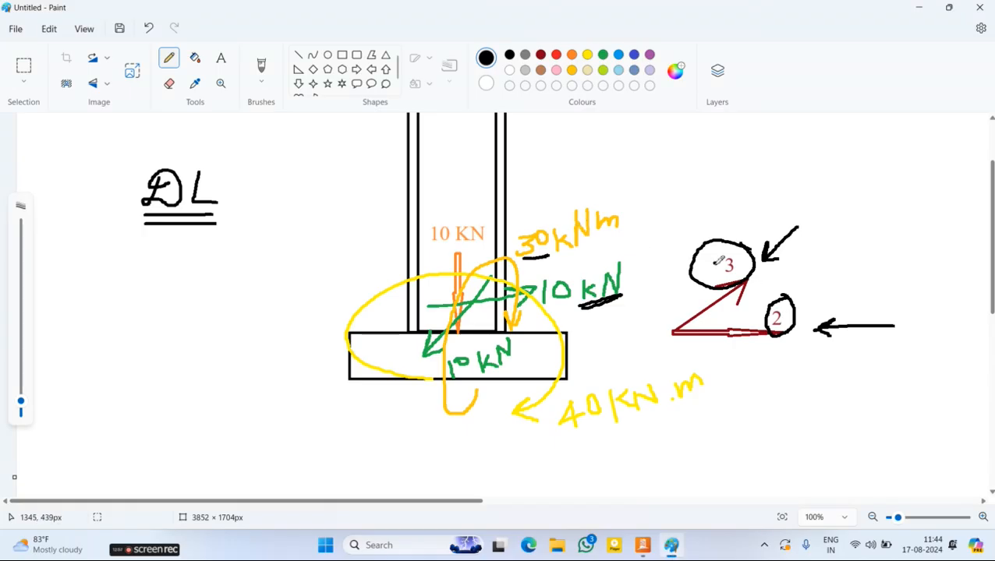
pyautogui.moveTo(535, 260)
pyautogui.mouseDown()
pyautogui.moveTo(622, 243)
pyautogui.moveTo(520, 269)
pyautogui.moveTo(620, 242)
pyautogui.moveTo(528, 265)
pyautogui.mouseUp()
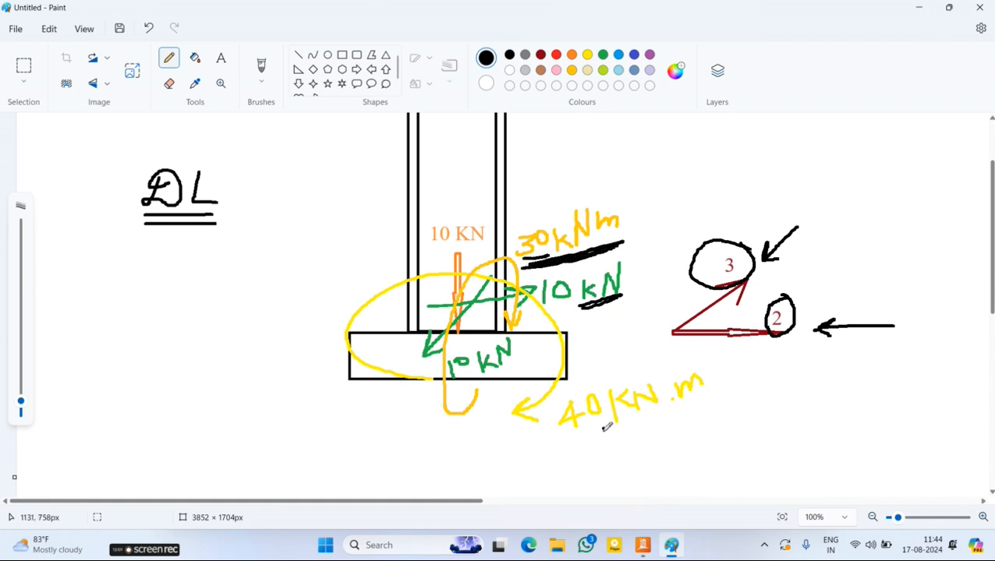
pyautogui.moveTo(576, 438)
pyautogui.mouseDown()
pyautogui.moveTo(694, 416)
pyautogui.moveTo(554, 447)
pyautogui.moveTo(689, 418)
pyautogui.mouseUp()
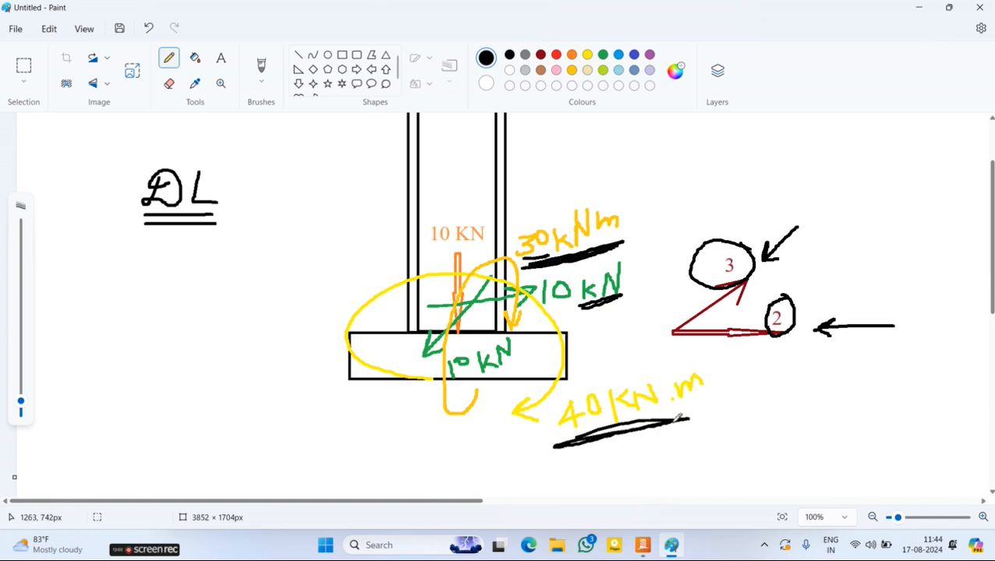
# - Return to RAM Connection and assign the Fixed Biaxial Base Plate smart connection to the column base joint
pyautogui.click(643, 545)
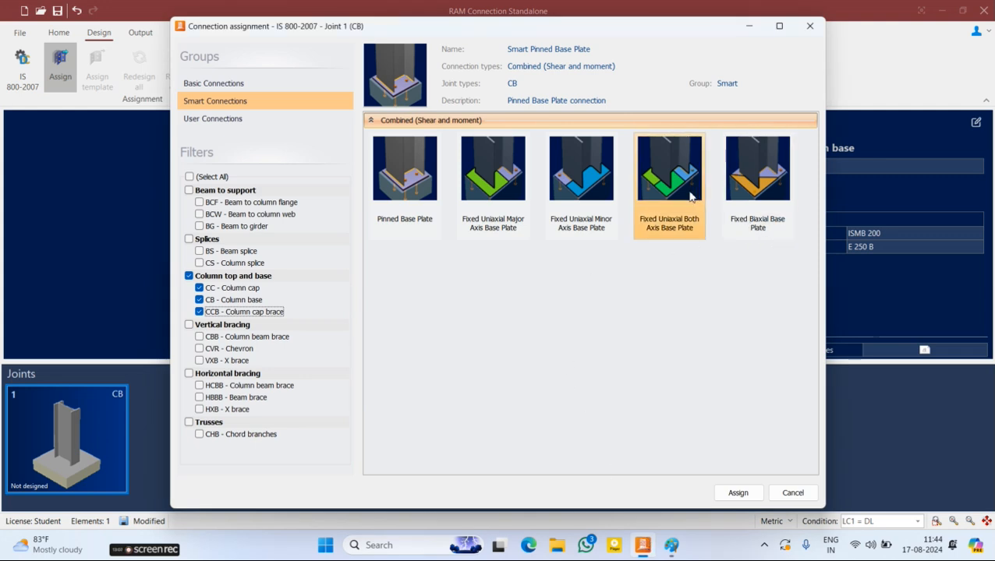
pyautogui.click(780, 187)
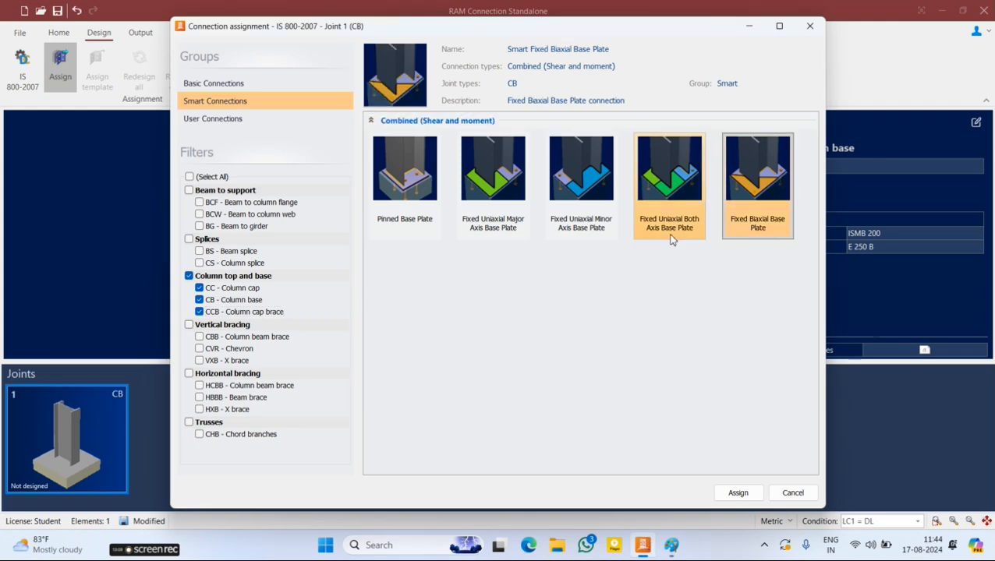
pyautogui.click(738, 492)
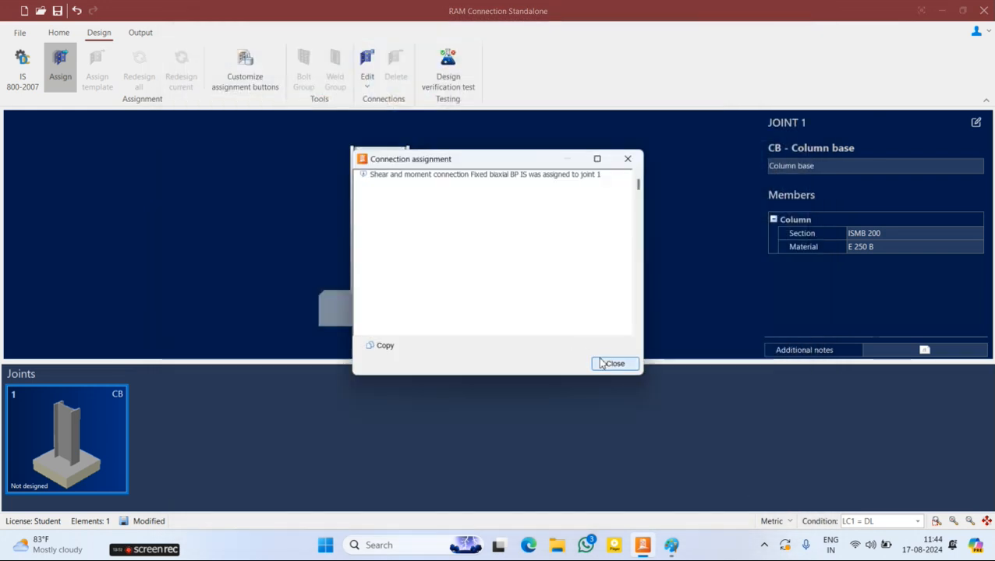
pyautogui.click(613, 363)
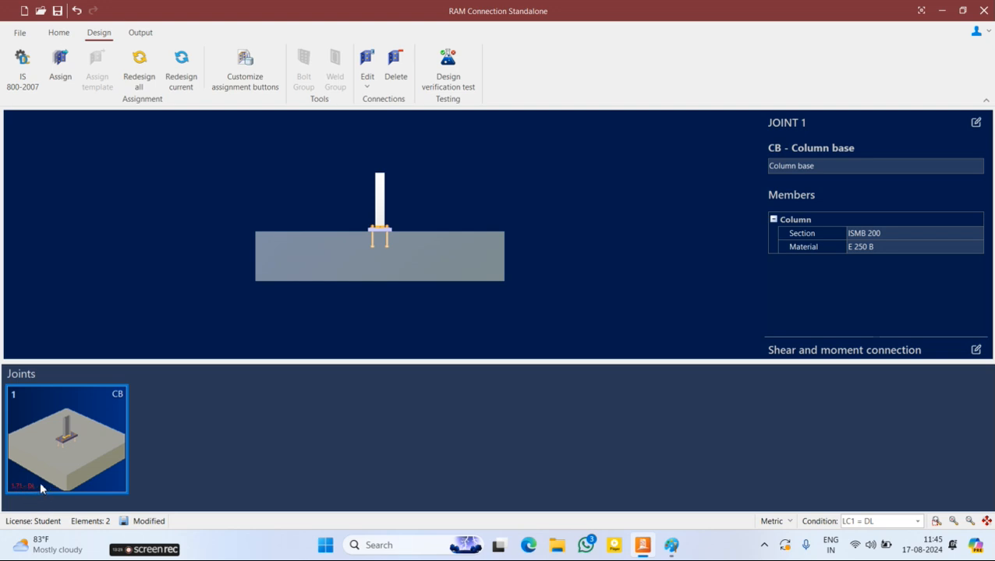
# - Open the joint's combined connection for editing and inspect the base plate, anchors and support in the 3D model
pyautogui.doubleClick(68, 429)
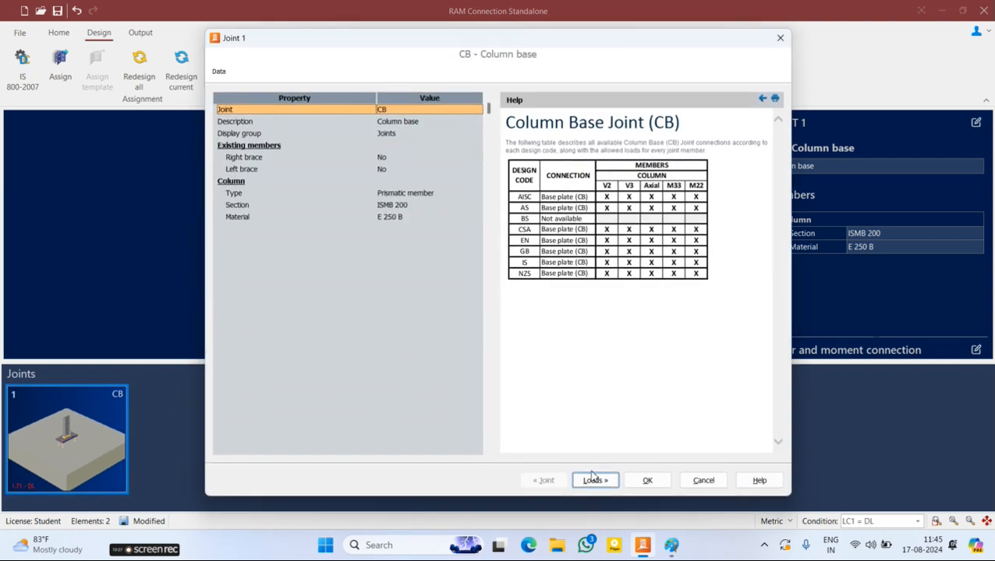
pyautogui.click(647, 480)
pyautogui.rightClick(100, 446)
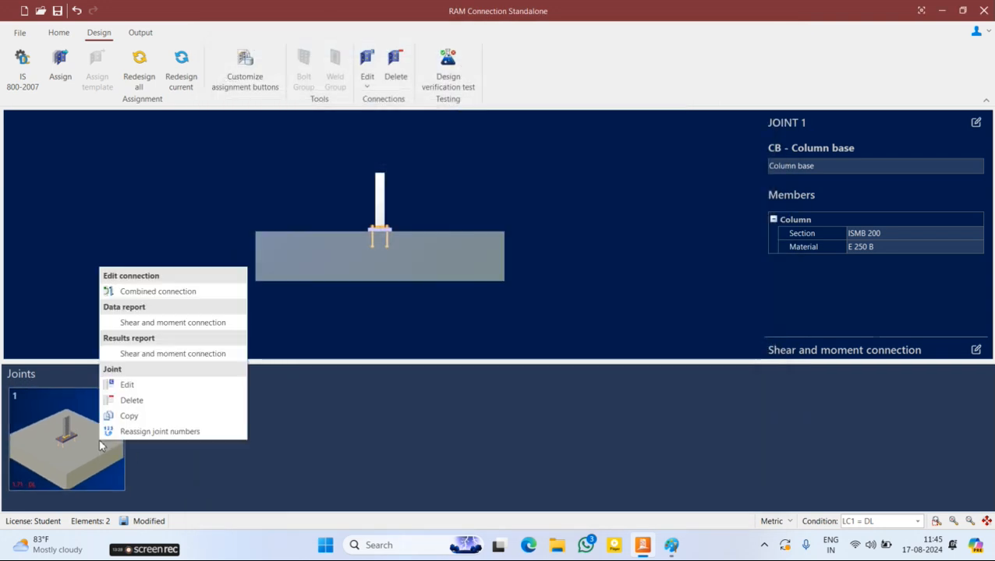
pyautogui.click(262, 316)
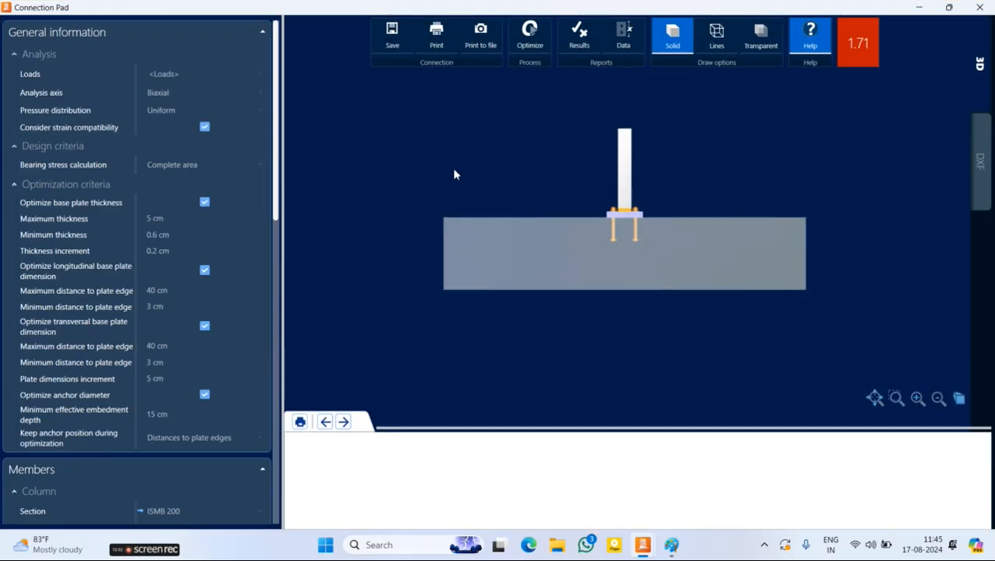
pyautogui.moveTo(788, 175); pyautogui.dragTo(677, 236)
pyautogui.scroll(5, 666, 238)
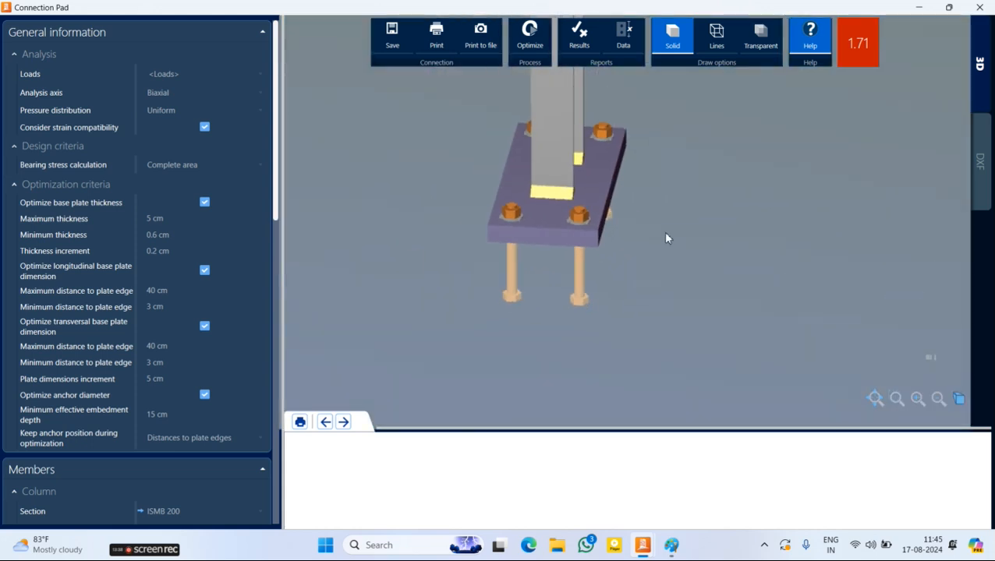
pyautogui.scroll(-5, 666, 238)
pyautogui.scroll(-1, 228, 289)
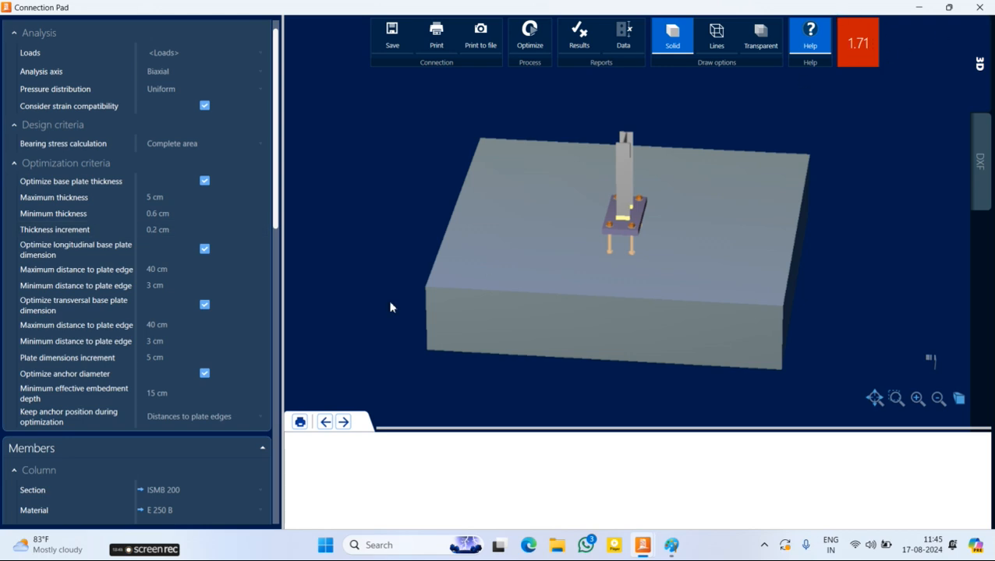
# - Review the connection's optimization, member, base plate, support and anchor parameters alongside the 3D model, and close the Connection Pad
pyautogui.scroll(-4, 181, 352)
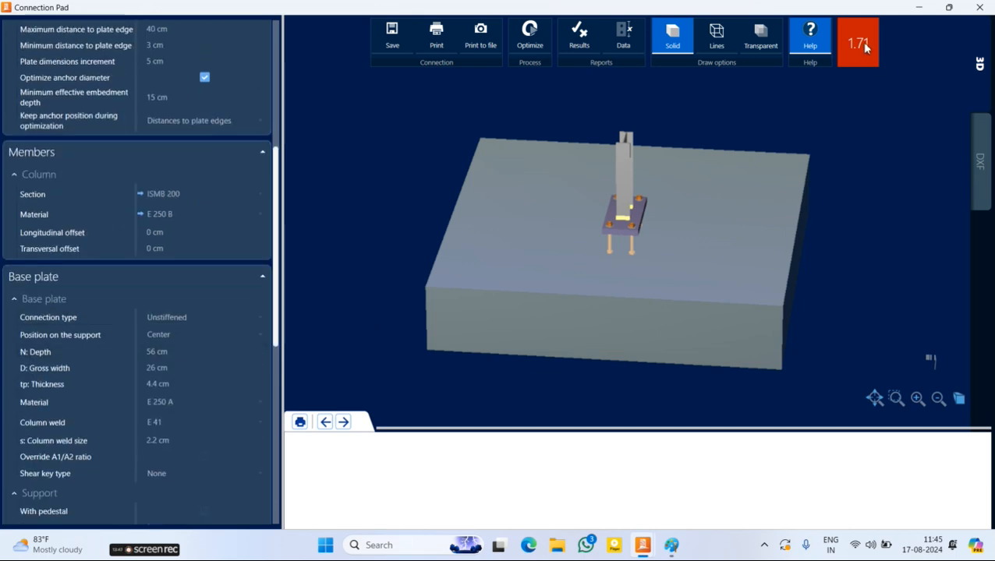
pyautogui.scroll(-1, 139, 352)
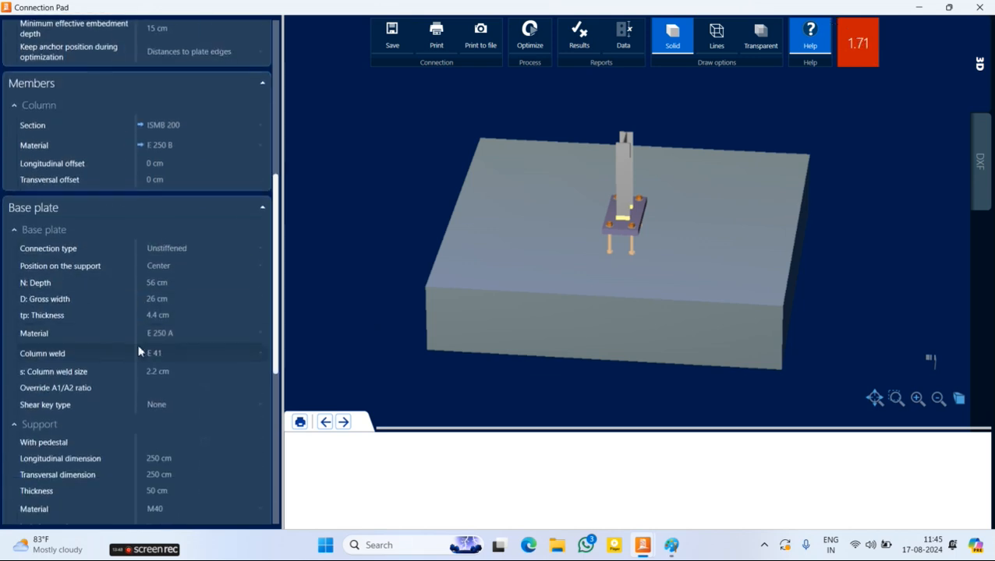
pyautogui.scroll(-1, 139, 351)
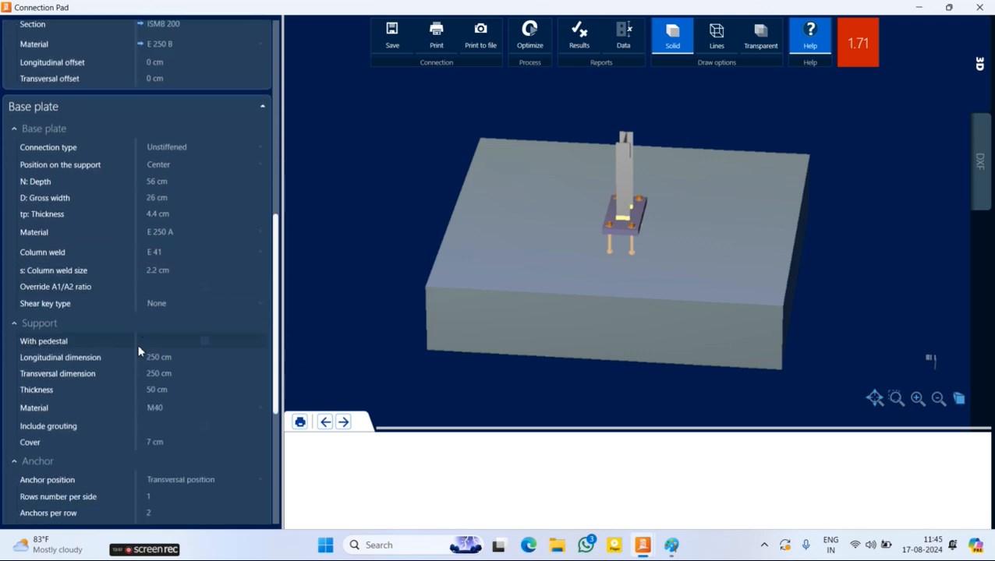
pyautogui.scroll(3, 185, 341)
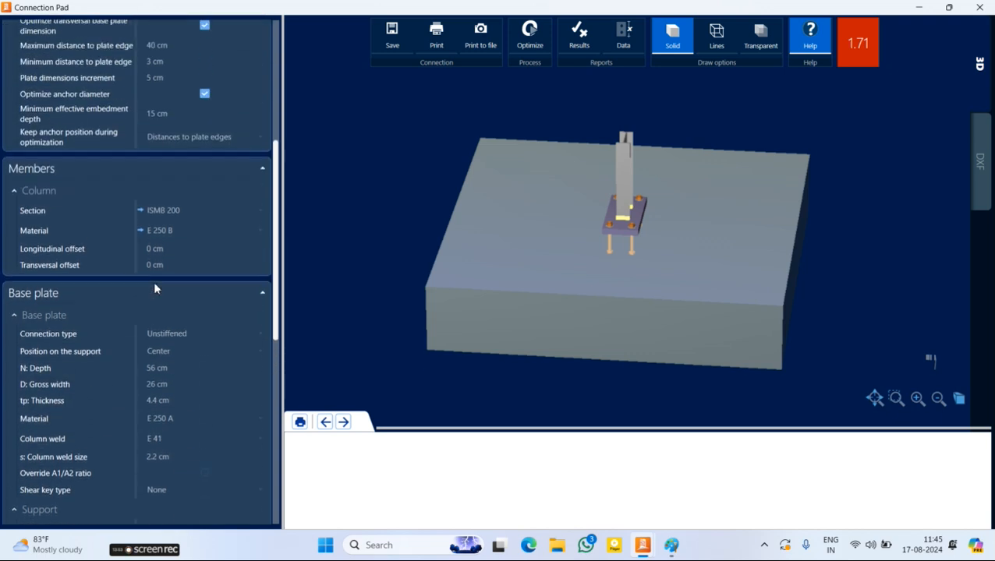
pyautogui.scroll(5, 652, 199)
pyautogui.scroll(-2, 628, 219)
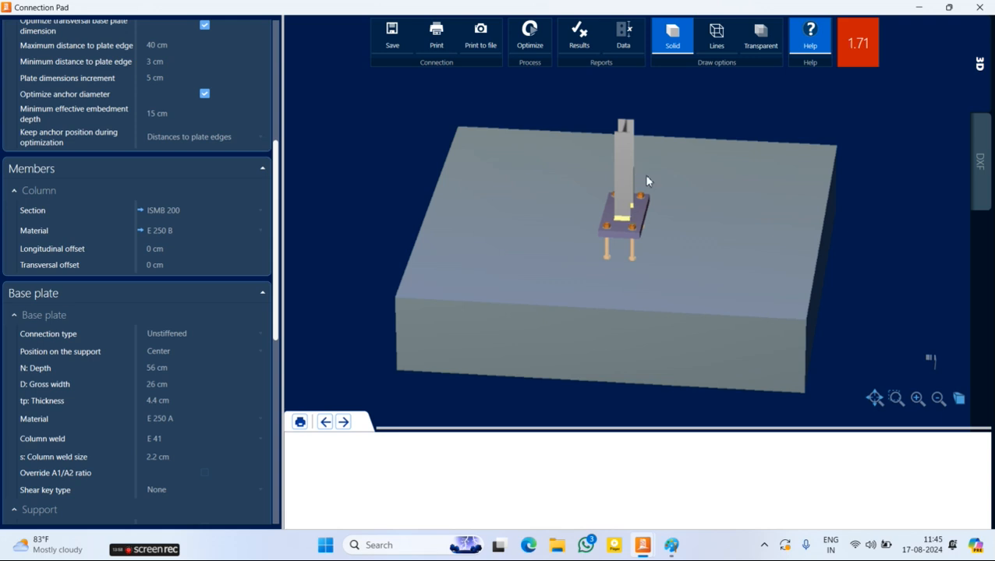
pyautogui.moveTo(850, 220); pyautogui.dragTo(627, 247, button='middle')
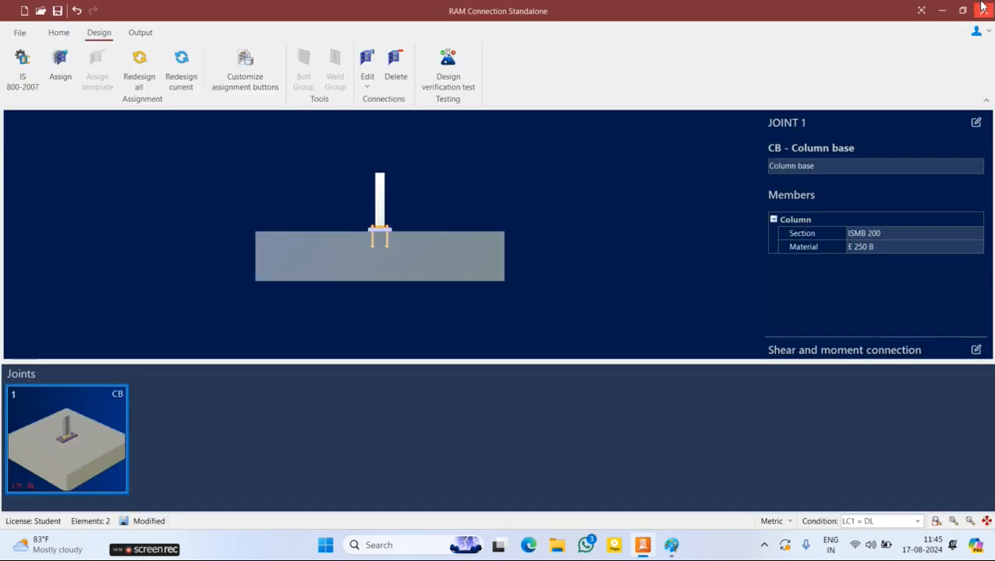
pyautogui.click(979, 7)
# - Add a new Beam to column flange joint from the Beam to support group
pyautogui.click(59, 32)
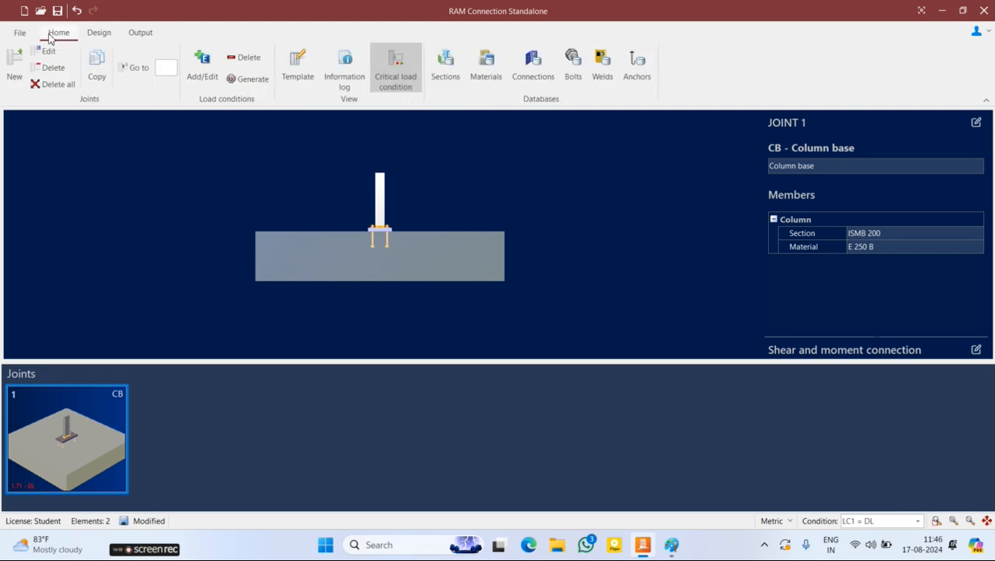
pyautogui.click(14, 64)
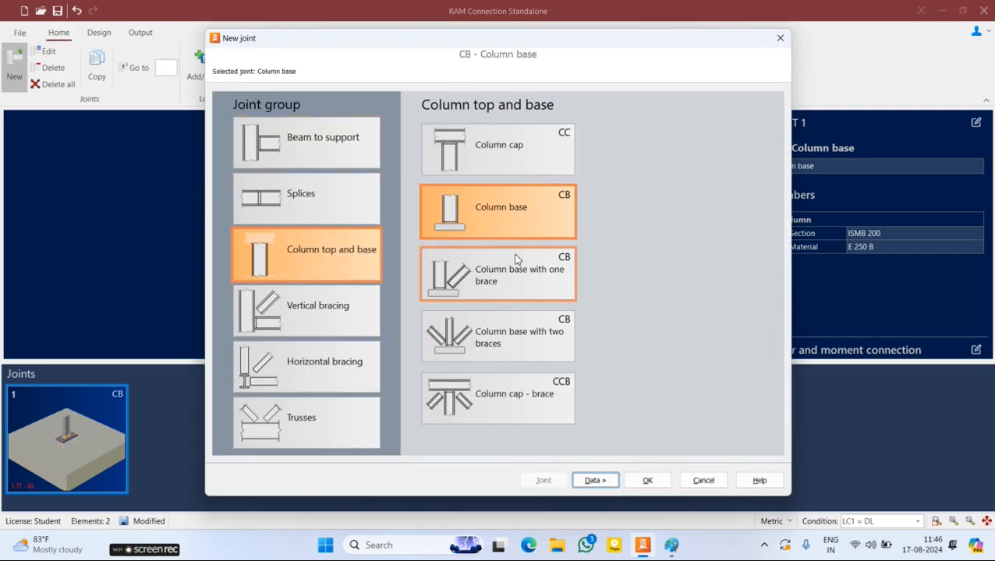
pyautogui.click(312, 147)
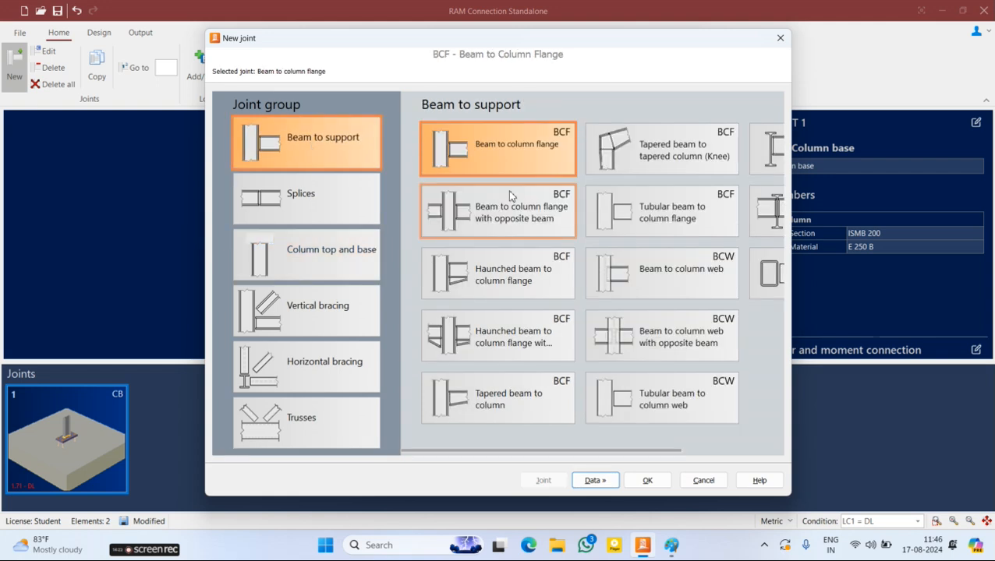
pyautogui.click(647, 482)
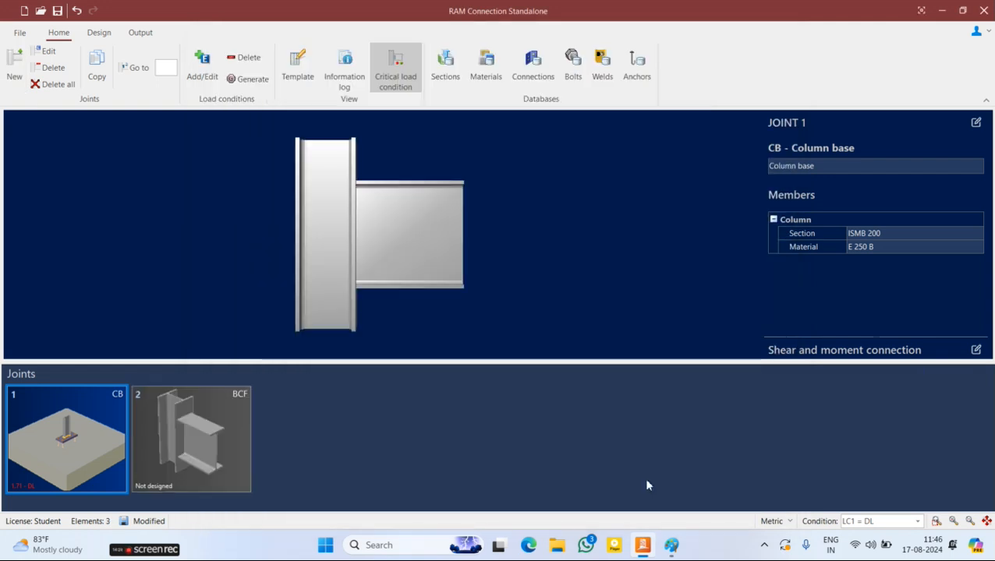
# - Open the beam to column flange joint's data, inspect the beam section list and slope angle, and close it without changes
pyautogui.click(167, 442)
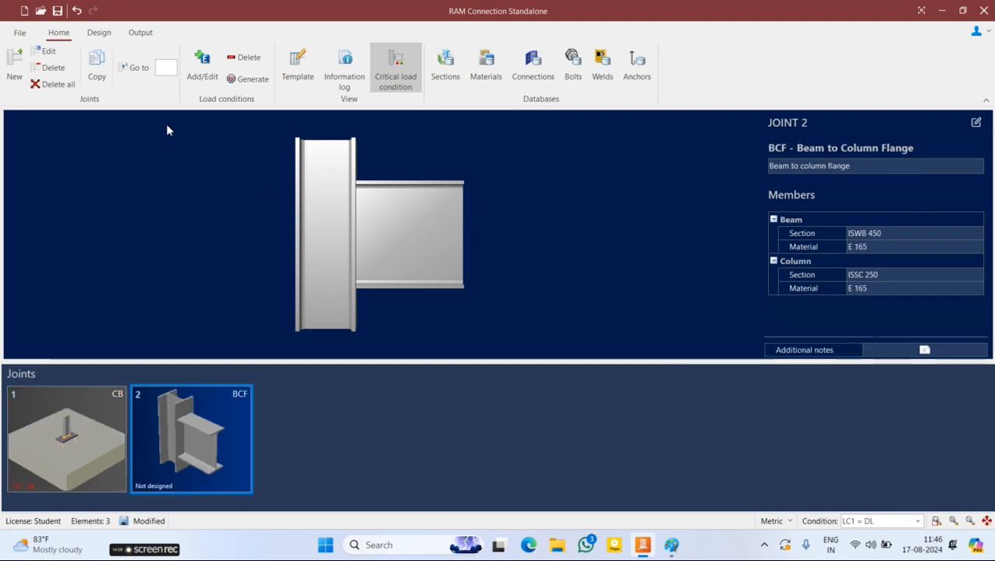
pyautogui.click(45, 52)
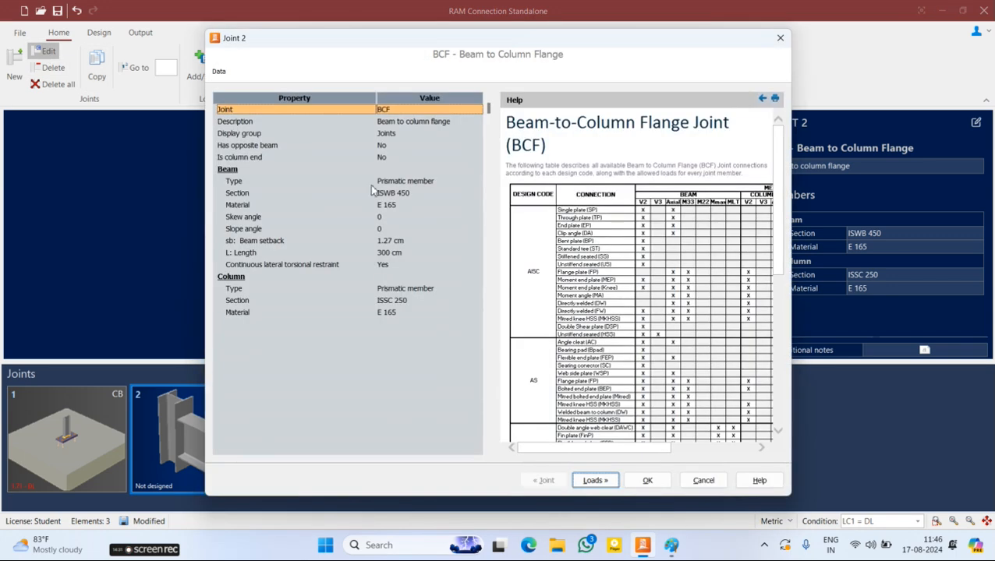
pyautogui.click(407, 196)
pyautogui.click(477, 193)
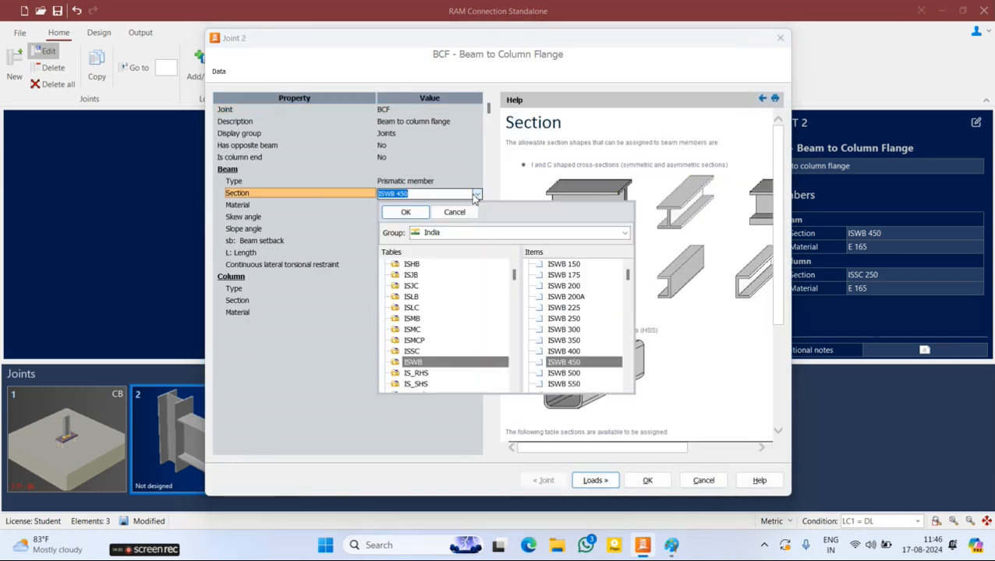
pyautogui.click(312, 230)
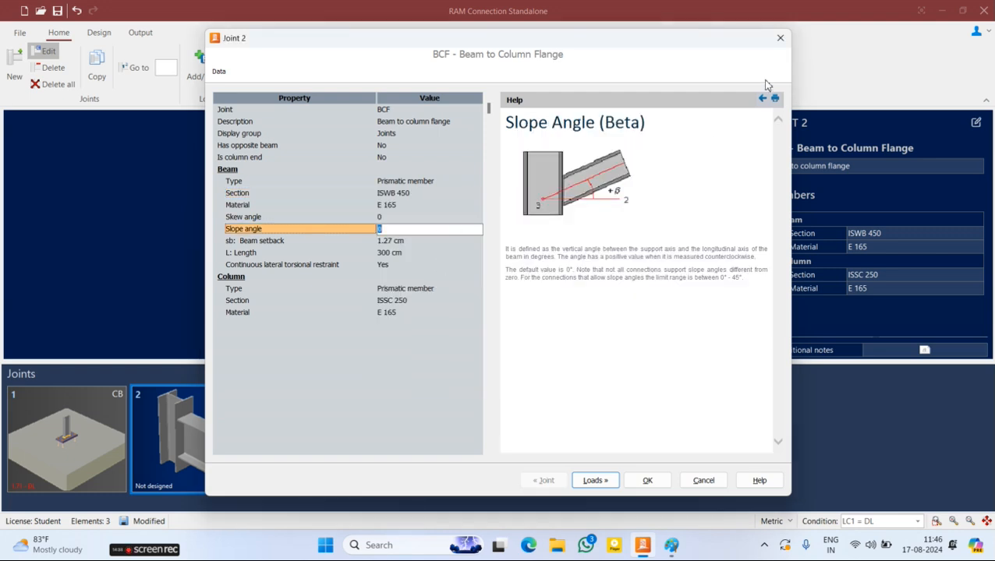
pyautogui.click(779, 37)
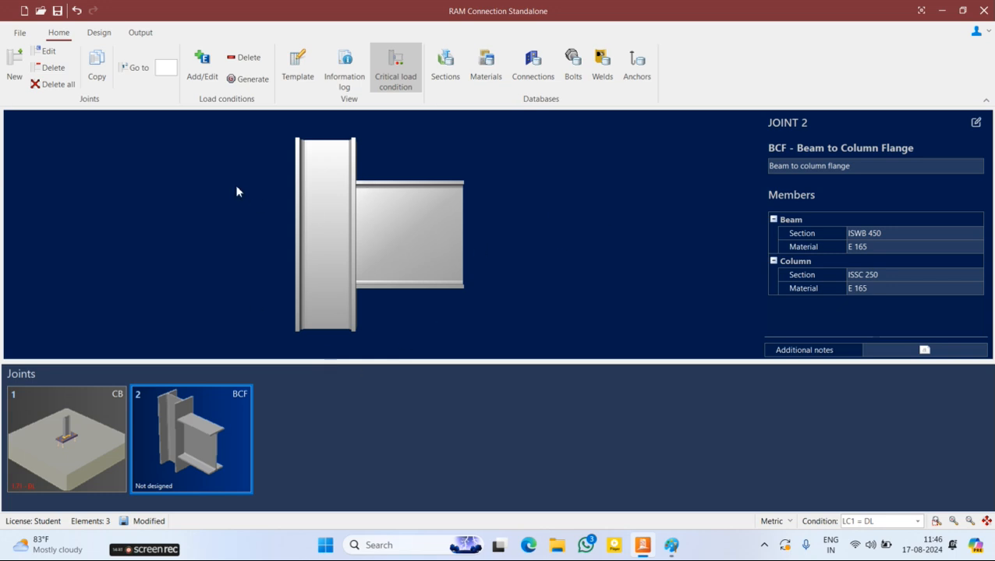
# - Look at the connection templates list and the Sections database, closing both
pyautogui.click(297, 82)
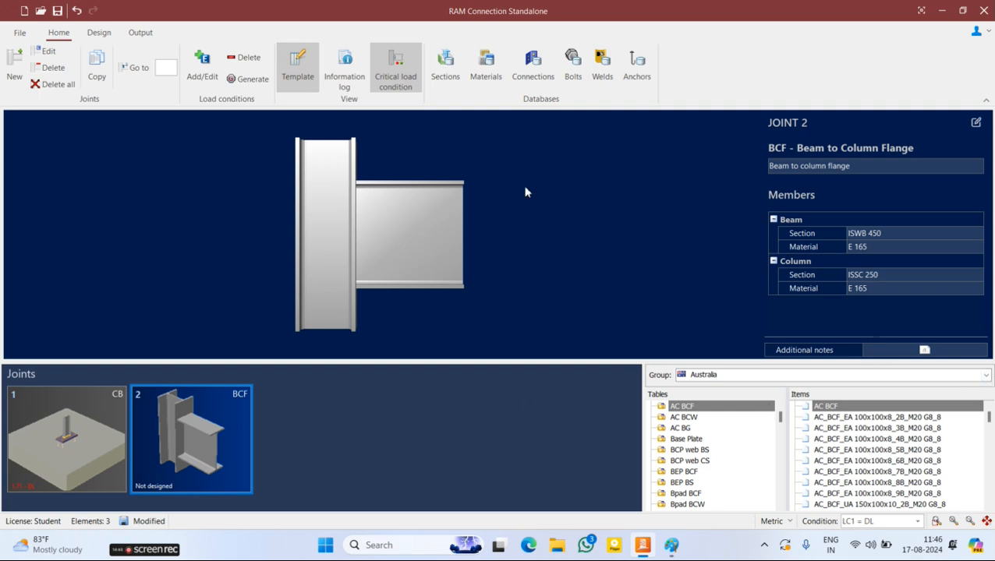
pyautogui.click(297, 74)
pyautogui.click(445, 74)
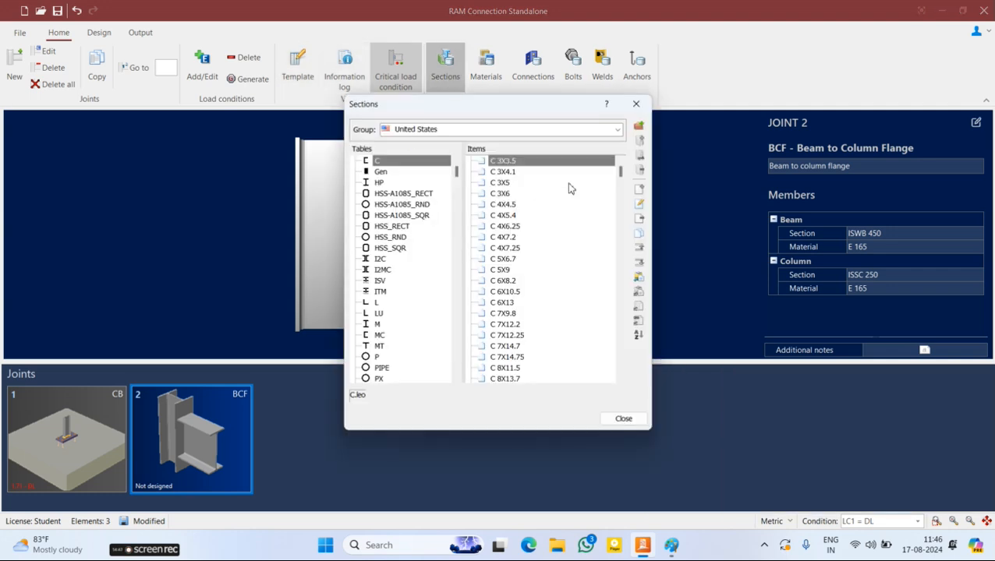
pyautogui.click(635, 103)
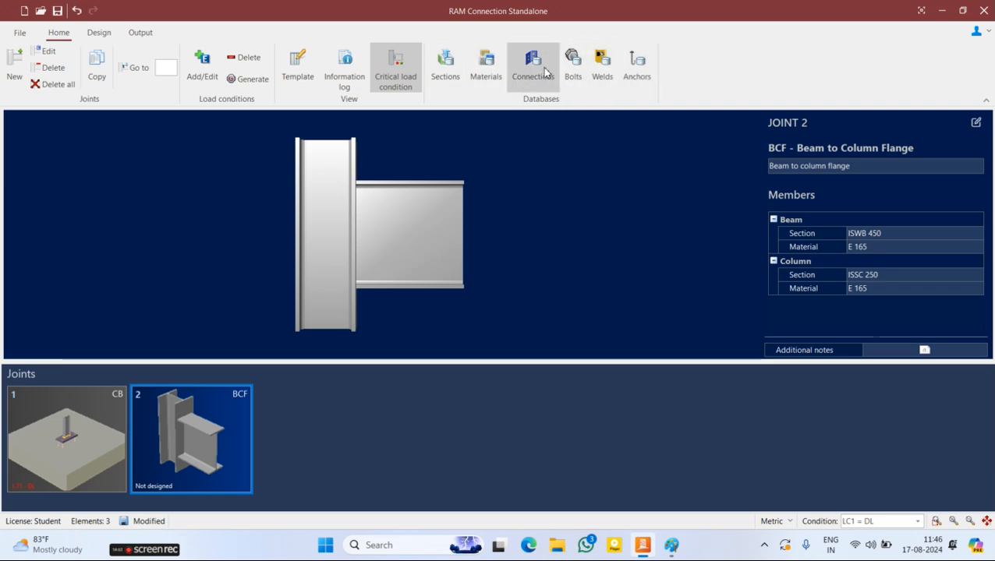
# - Browse the Bolts database for the Europe and India groups, look through the Indian bolt items, and close it
pyautogui.click(573, 62)
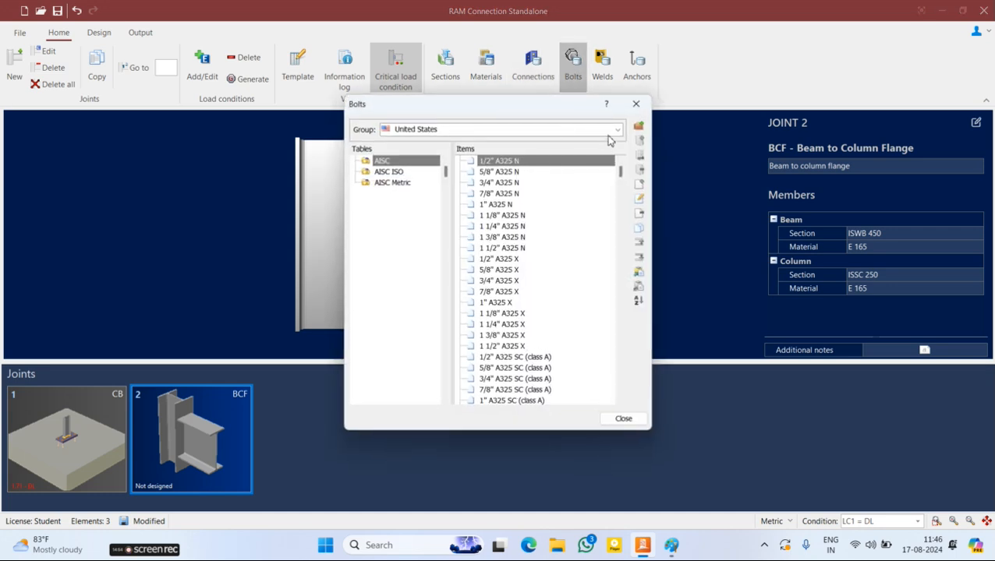
pyautogui.click(594, 130)
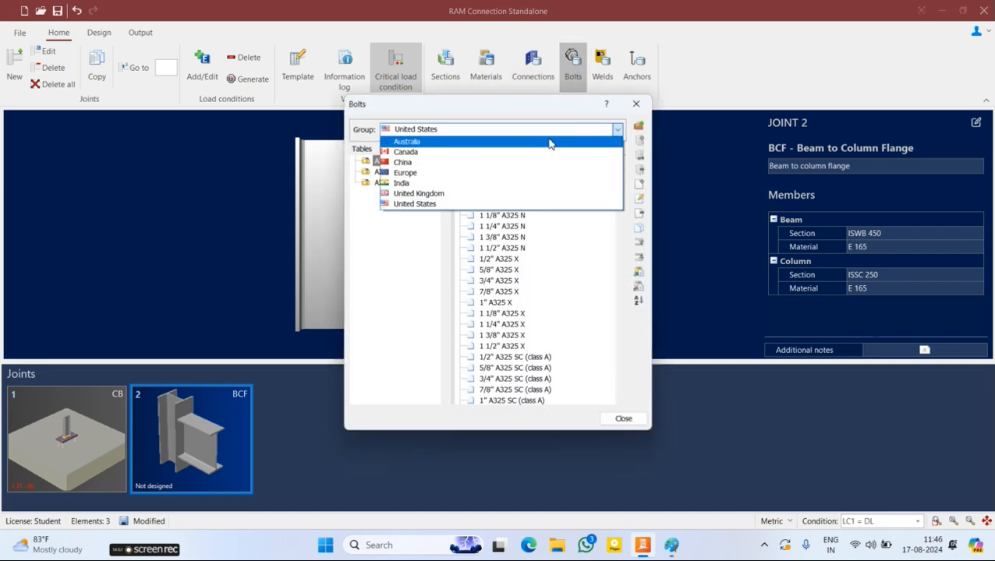
pyautogui.click(421, 173)
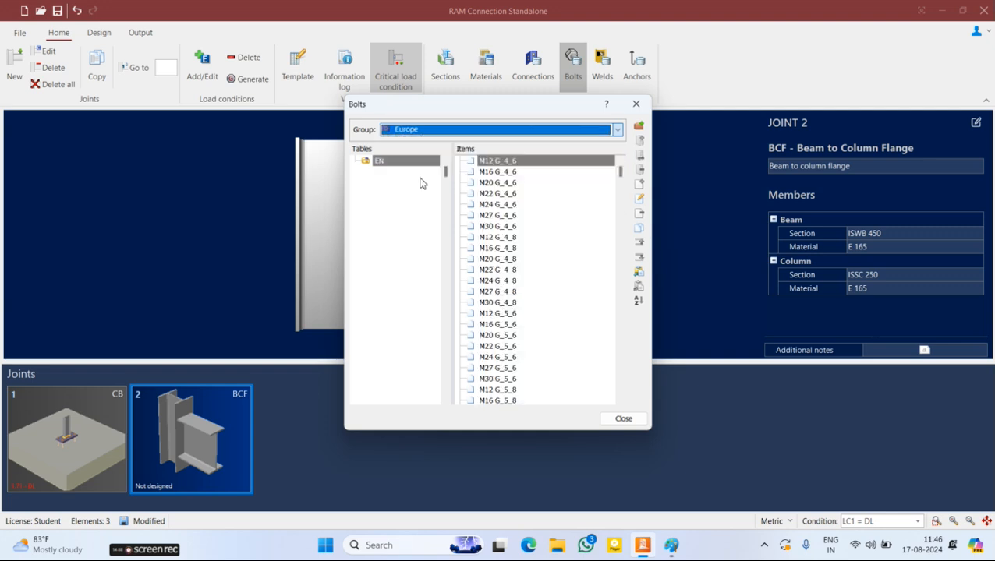
pyautogui.click(442, 129)
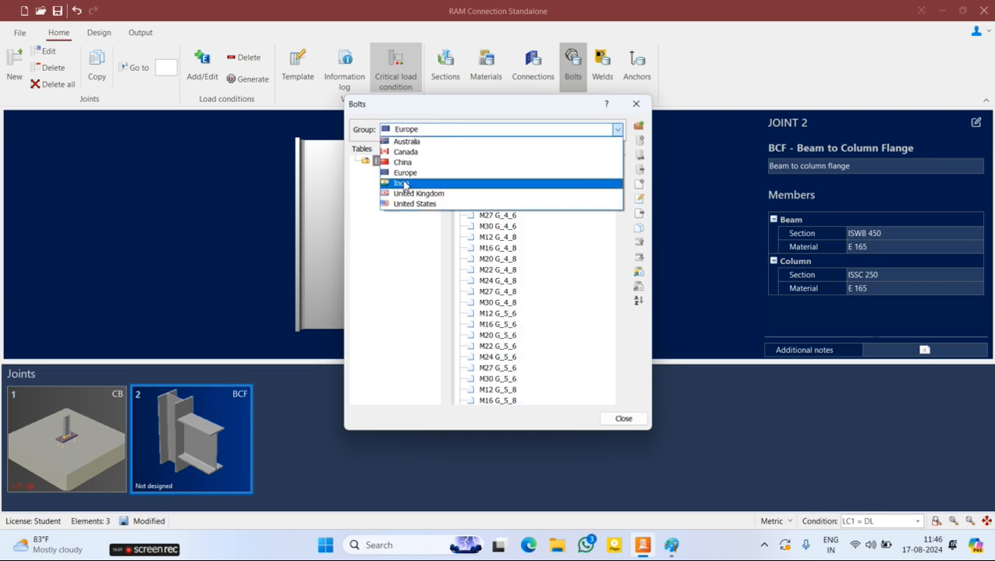
pyautogui.click(404, 185)
pyautogui.scroll(-10, 524, 276)
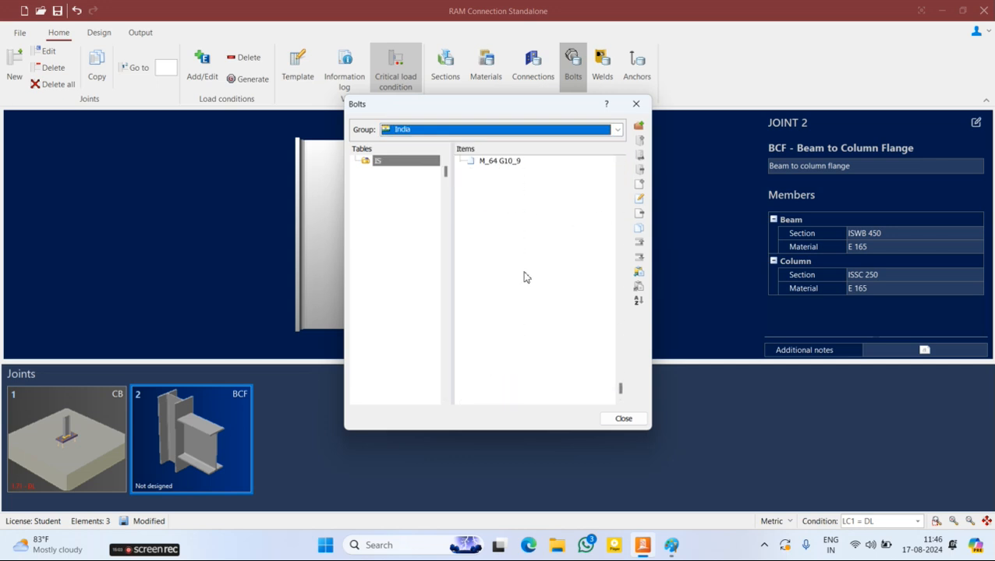
pyautogui.click(636, 104)
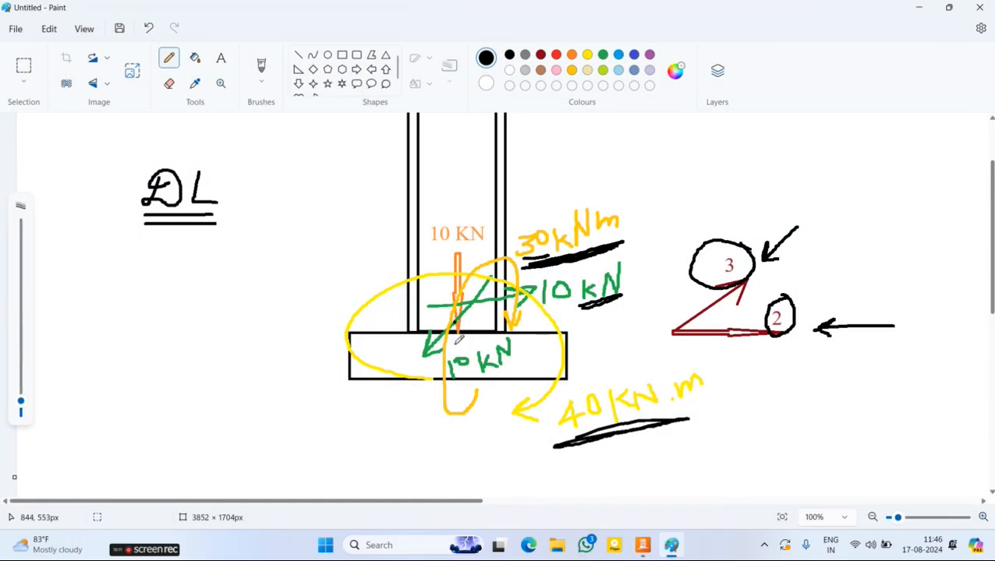
# - Minimize RAM Connection and the Paint sketch, and launch STAAD.Pro CONNECT Edition from the desktop
pyautogui.click(942, 11)
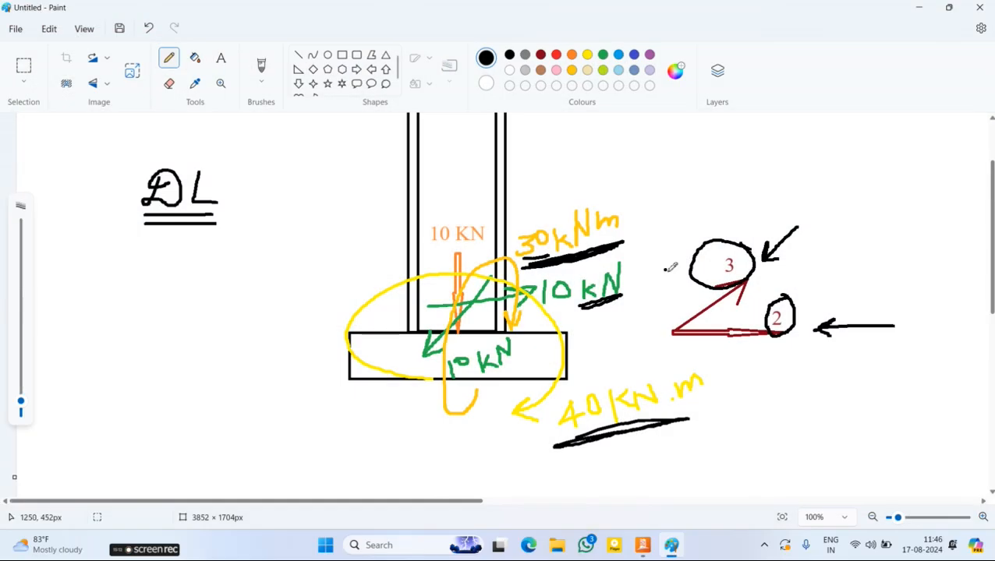
pyautogui.click(925, 7)
pyautogui.doubleClick(26, 202)
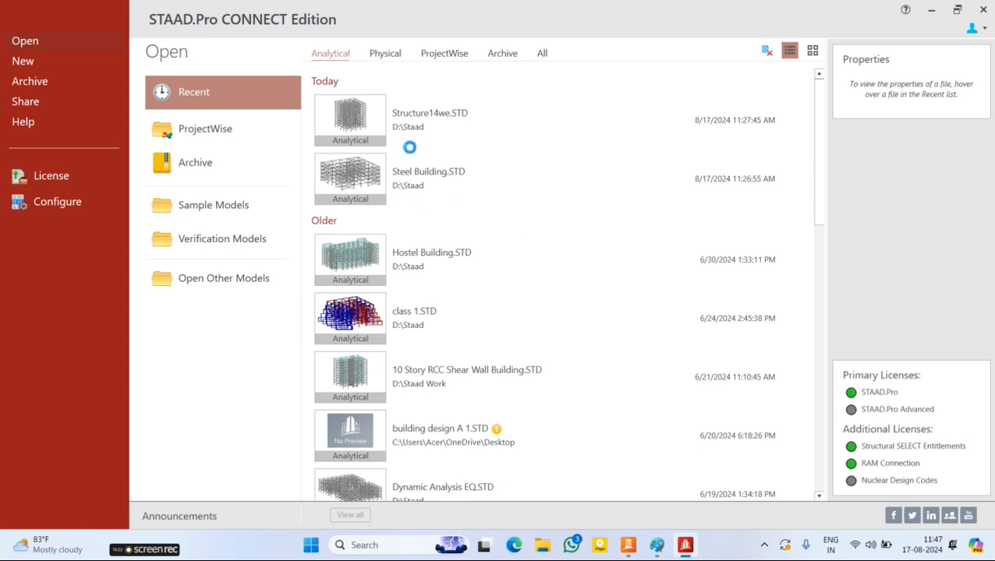
# - Find Steel Building.STD among the recent analytical models and open it
pyautogui.scroll(-5, 402, 308)
pyautogui.scroll(2, 404, 308)
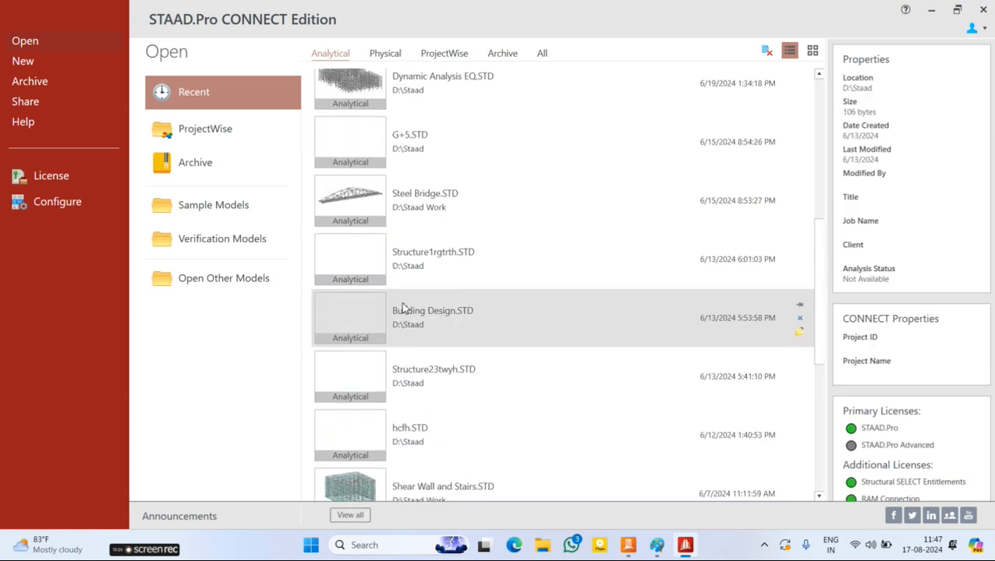
pyautogui.scroll(2, 404, 308)
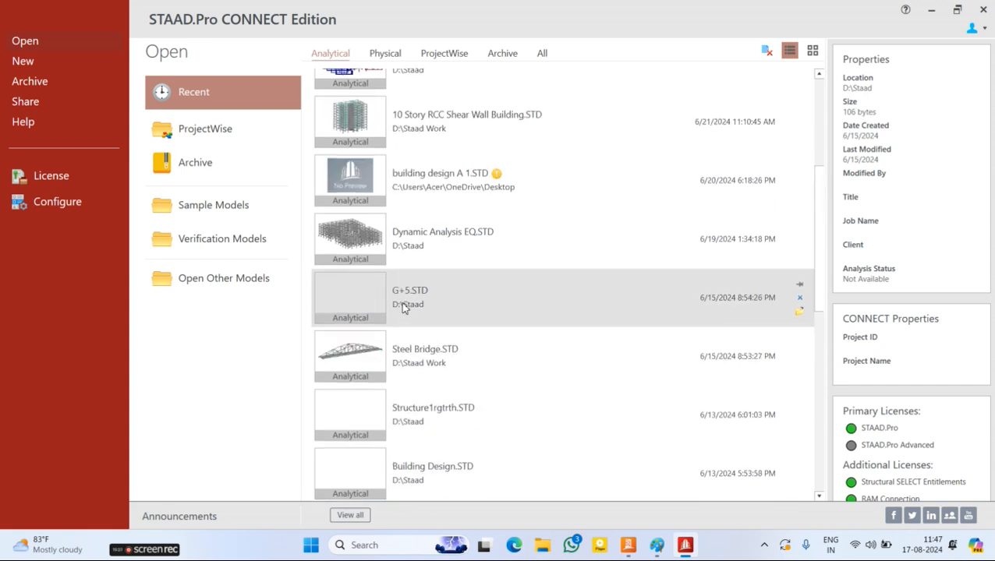
pyautogui.scroll(2, 404, 308)
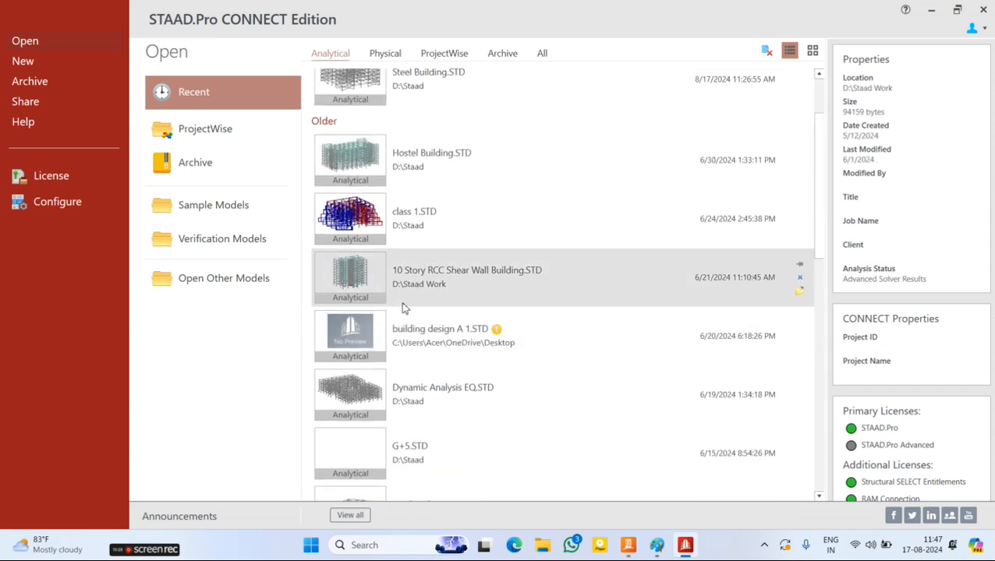
pyautogui.scroll(2, 404, 308)
pyautogui.click(406, 196)
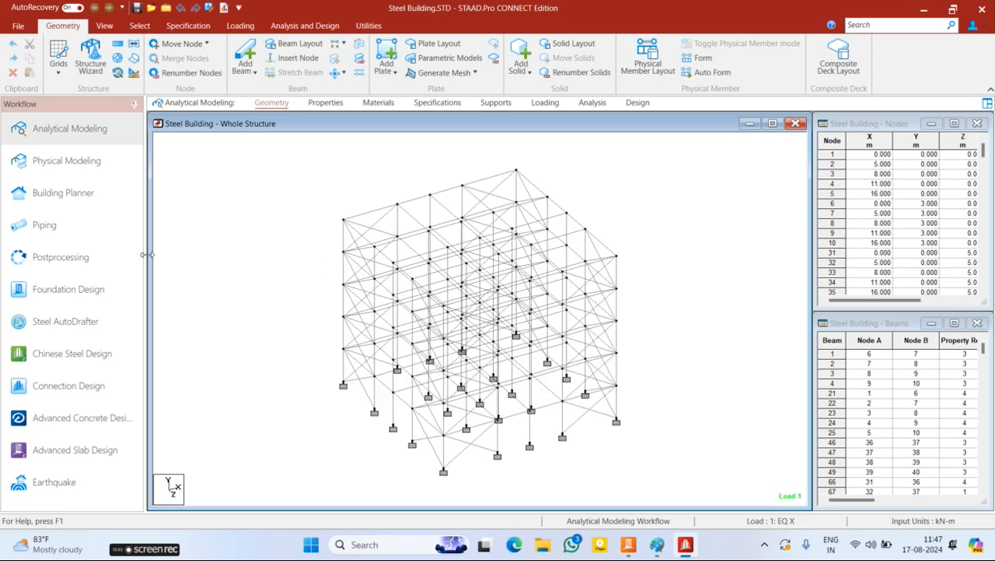
# - Switch to postprocessing with the ENVELOPE 1 load cases and examine the support reactions for the load combinations
pyautogui.click(75, 258)
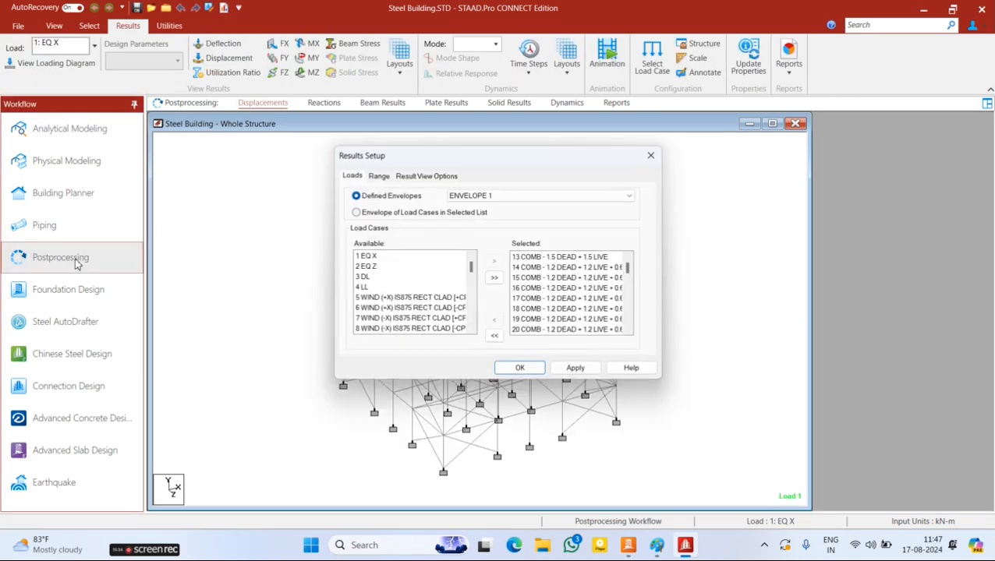
pyautogui.click(520, 368)
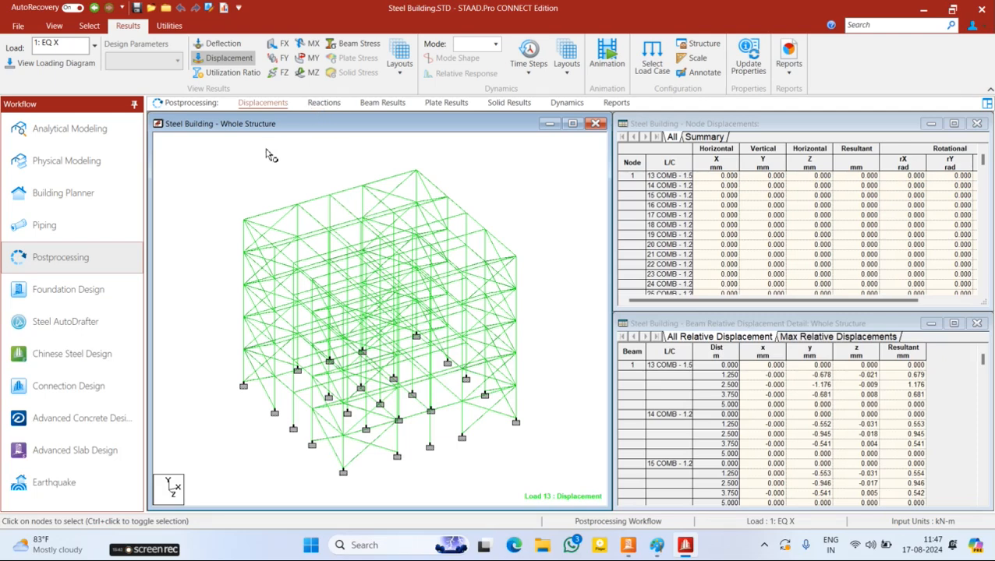
pyautogui.click(326, 104)
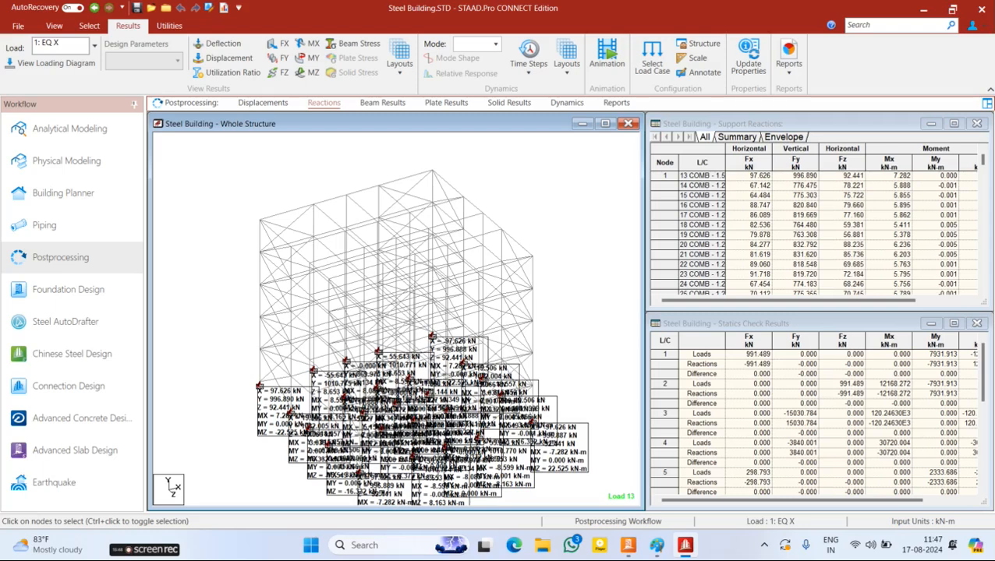
pyautogui.click(984, 163)
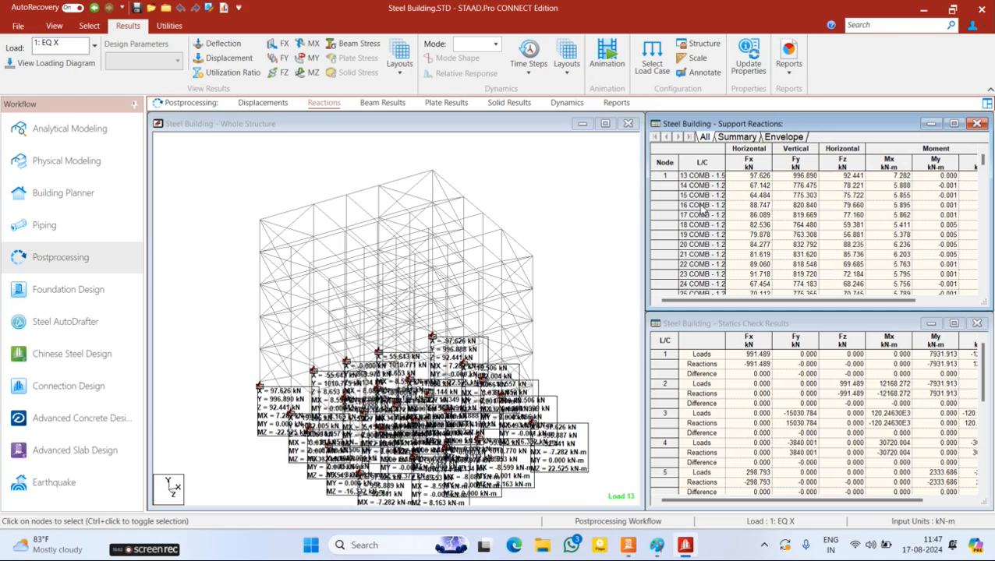
pyautogui.scroll(-2, 686, 221)
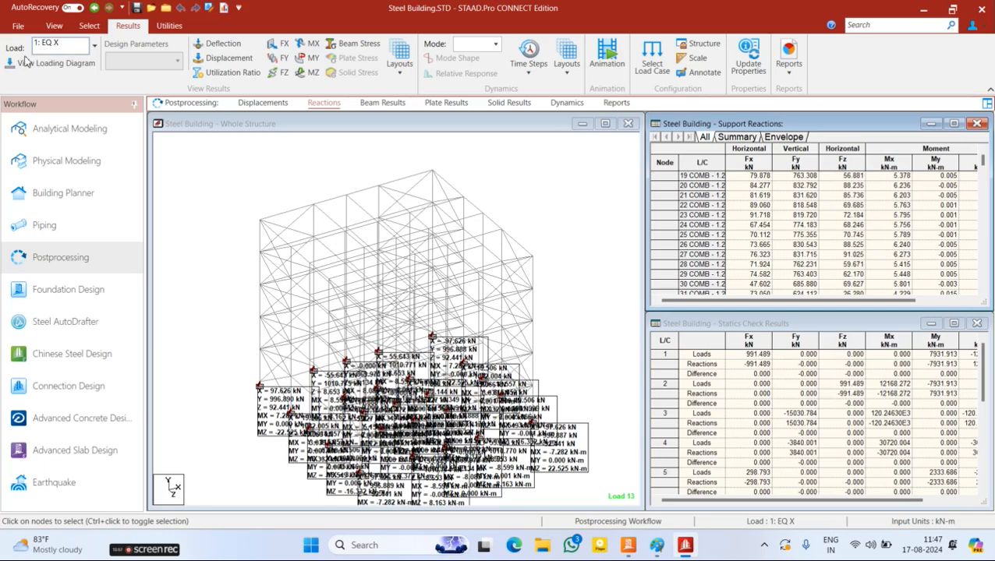
# - Check the primary load list, return to analytical modeling, and reopen the postprocessing displacement results
pyautogui.click(95, 47)
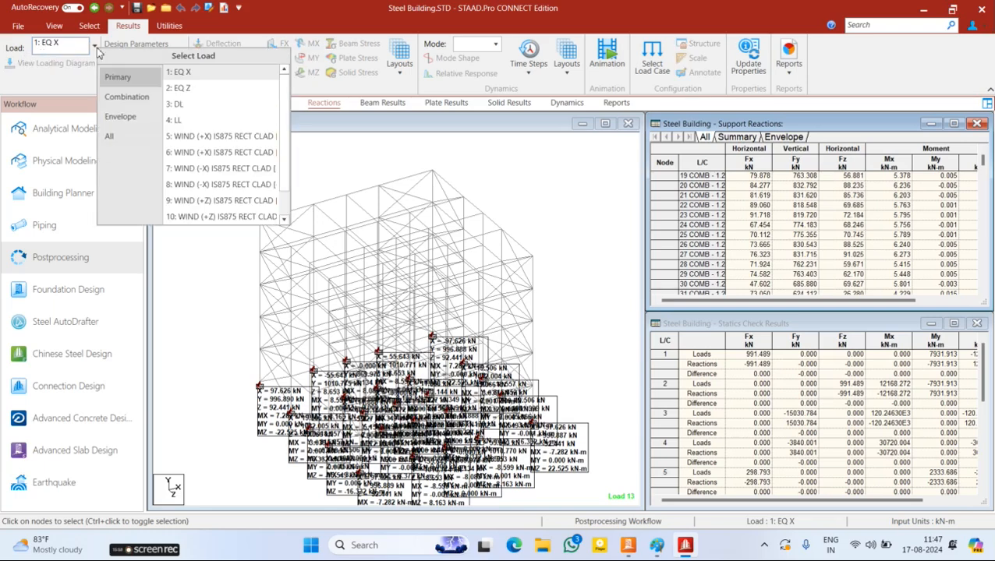
pyautogui.click(355, 164)
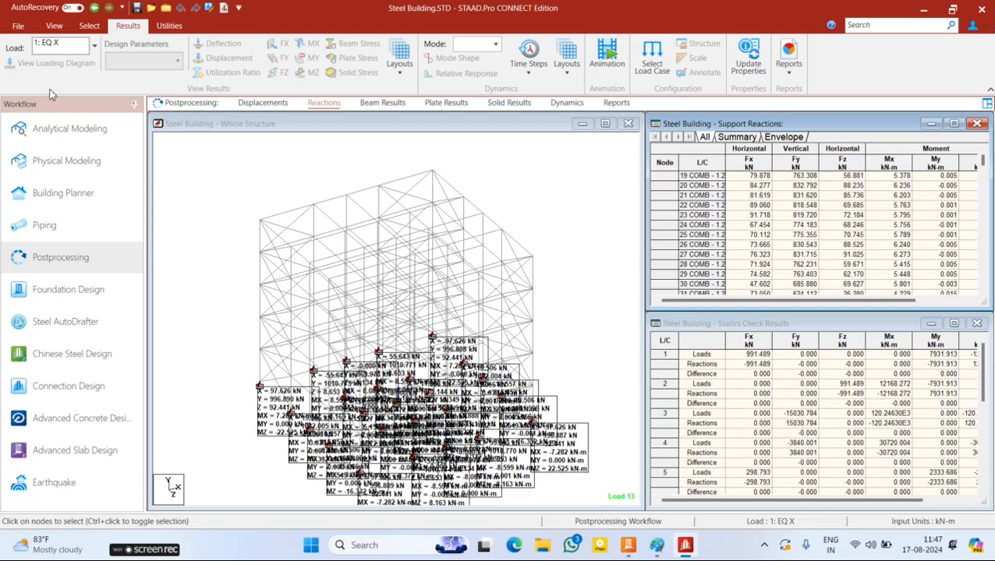
pyautogui.click(43, 137)
pyautogui.click(90, 261)
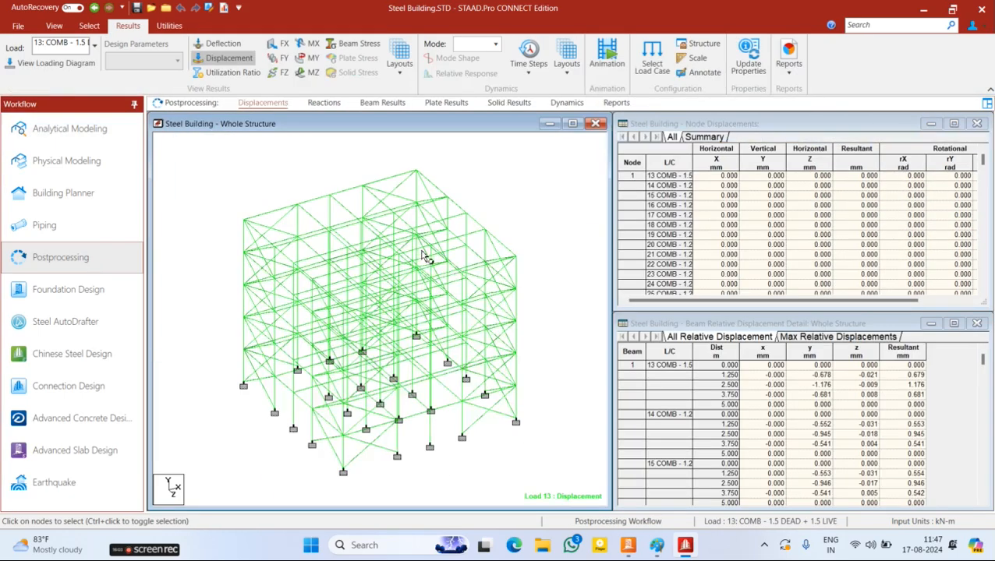
# - Set the active result load to 1: EQ X and examine the node and beam displacement tables for its results
pyautogui.rightClick(375, 159)
pyautogui.click(282, 176)
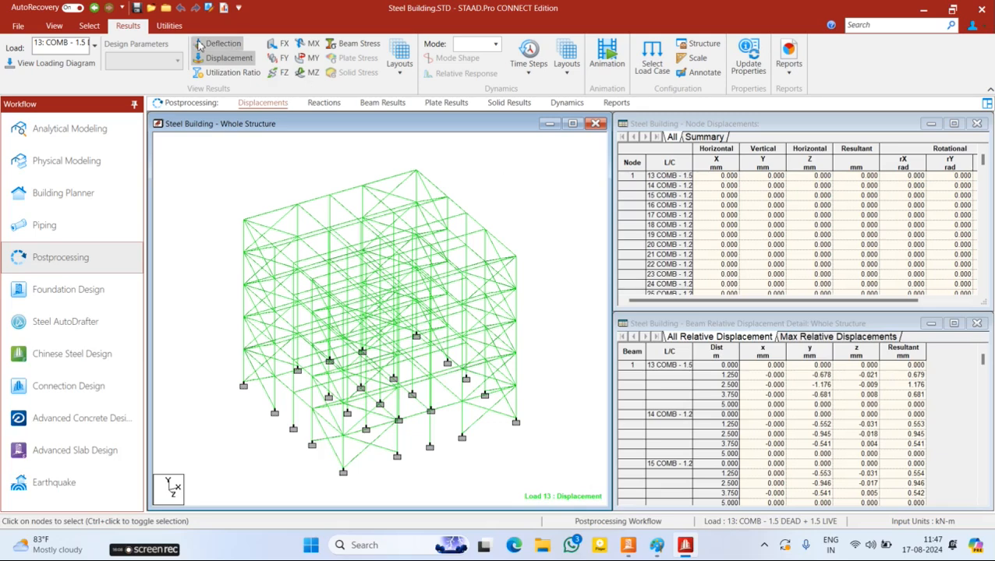
pyautogui.click(83, 27)
pyautogui.click(125, 26)
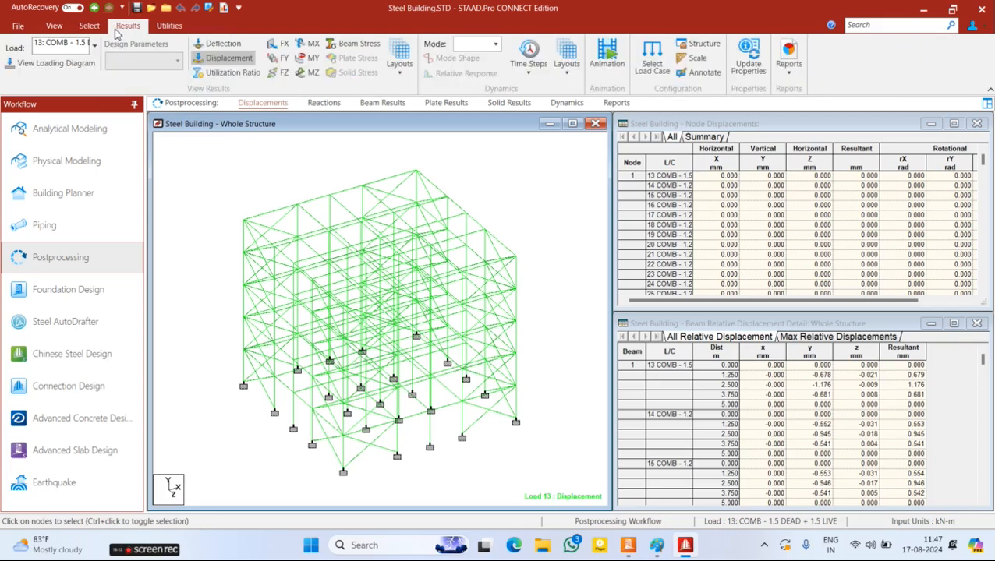
pyautogui.click(95, 46)
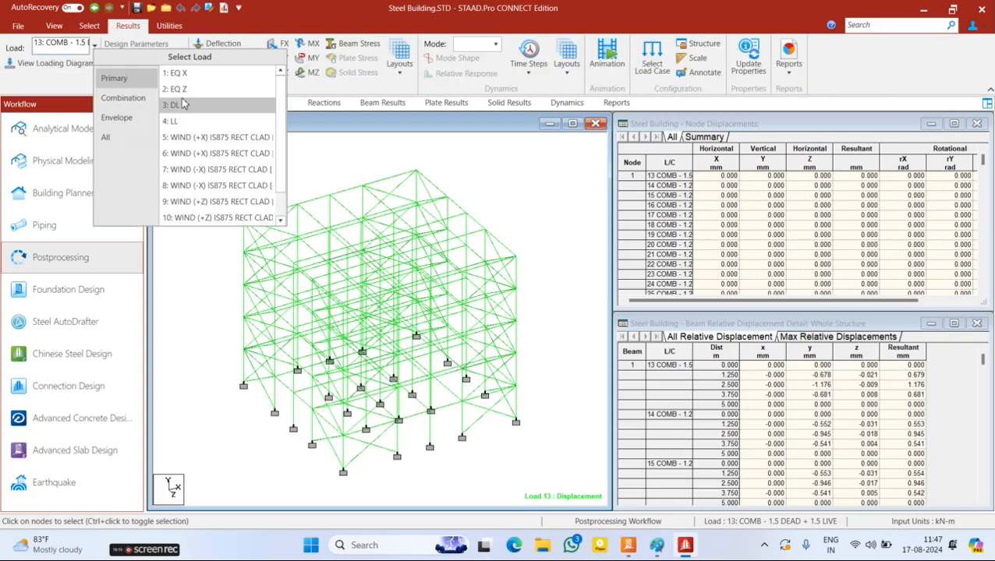
pyautogui.click(176, 73)
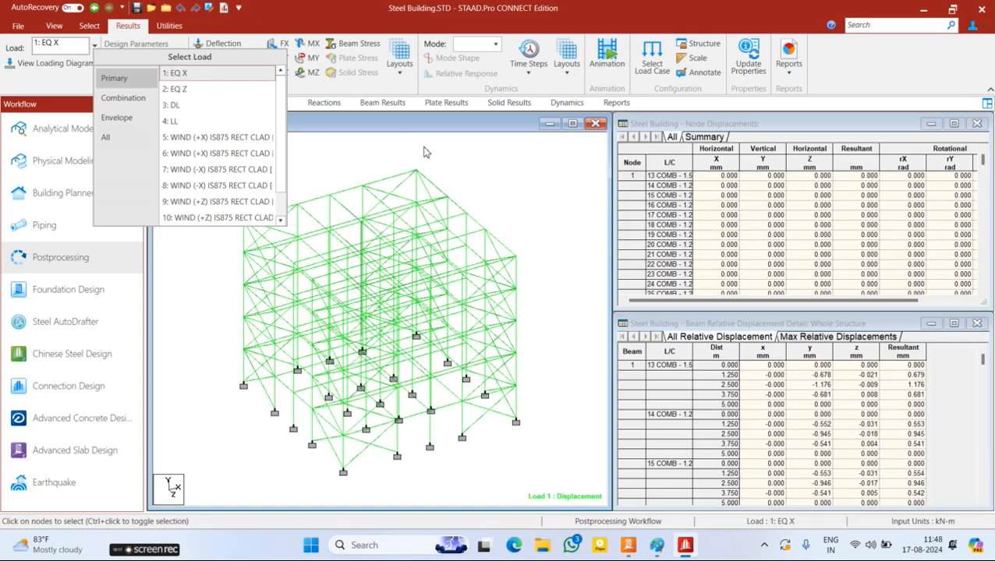
pyautogui.scroll(-8, 725, 224)
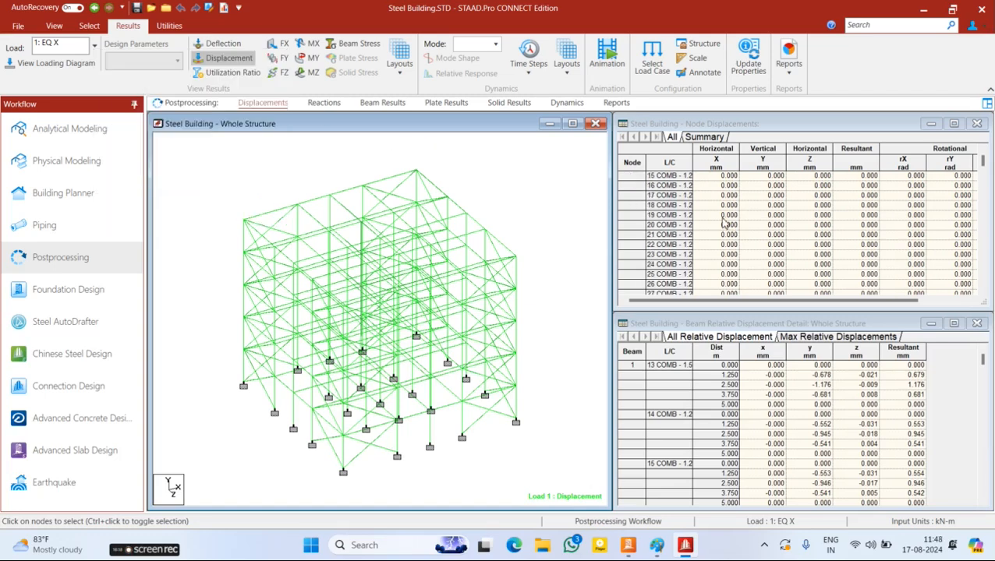
pyautogui.scroll(-7, 725, 224)
pyautogui.scroll(-10, 729, 442)
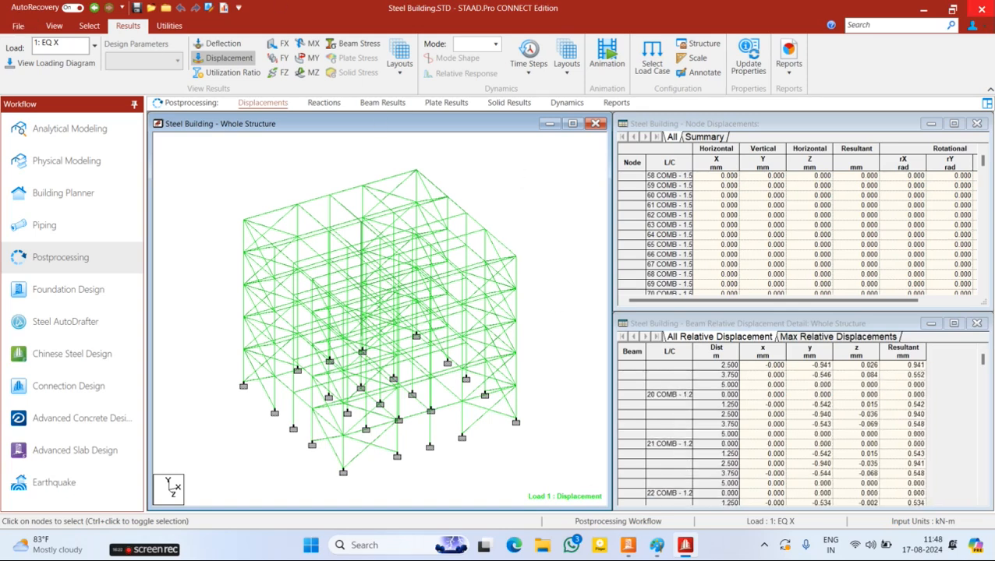
# - Close the current STAAD.Pro session, relaunch STAAD.Pro CONNECT Edition and reopen the recent model Steel Building.STD
pyautogui.click(981, 9)
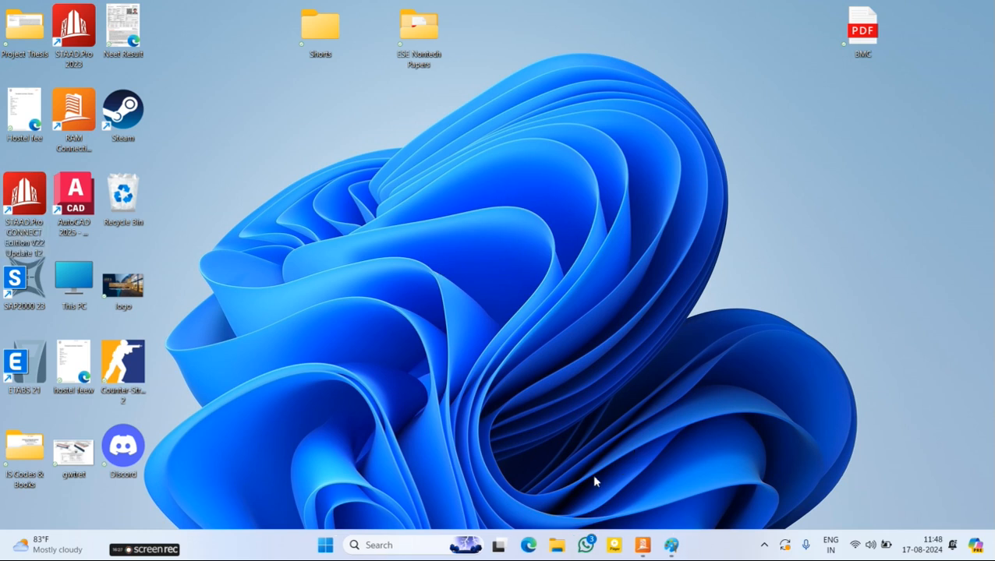
pyautogui.doubleClick(36, 186)
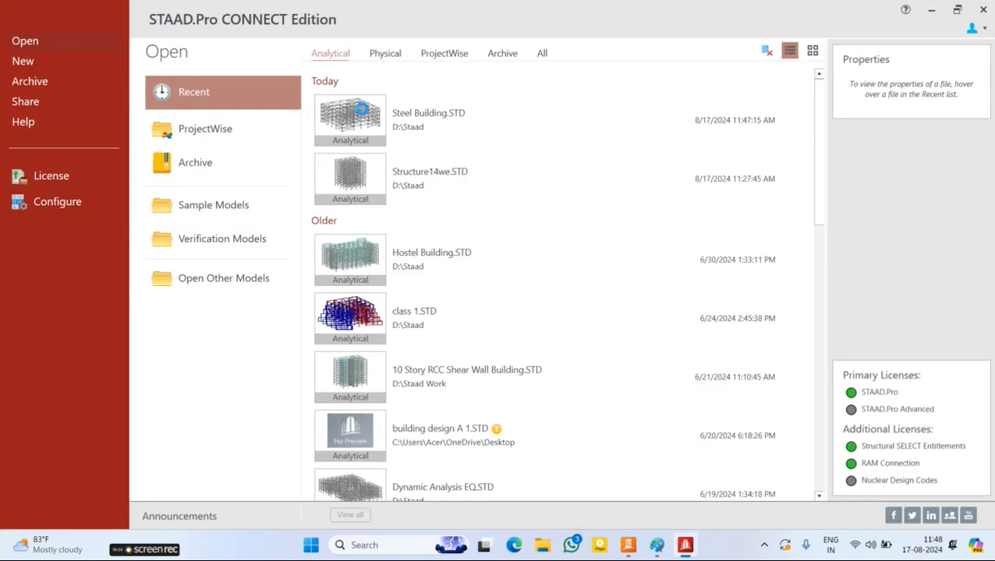
pyautogui.click(382, 115)
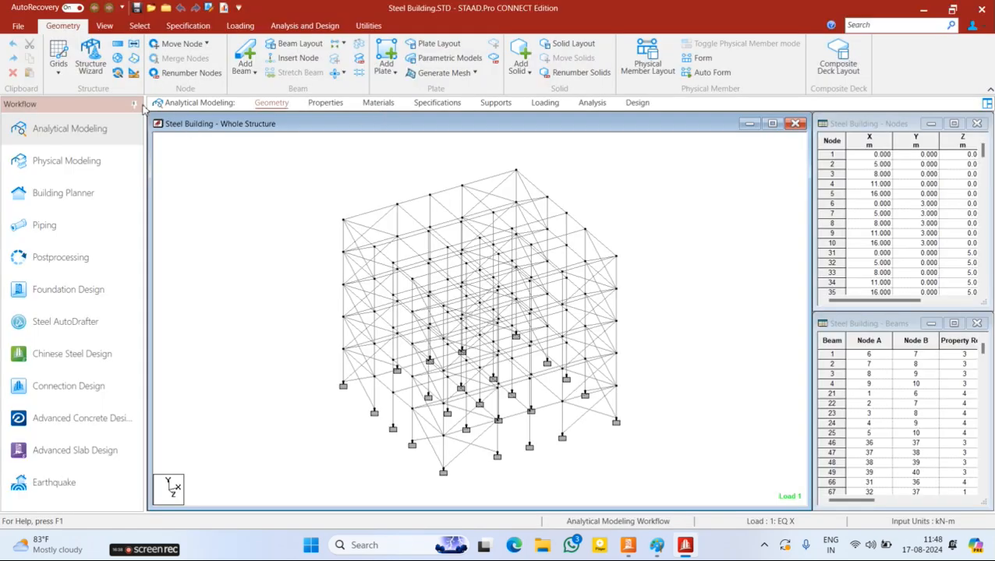
# - Switch to postprocessing using the envelope of load cases in the selected list, with all available load cases included
pyautogui.click(56, 259)
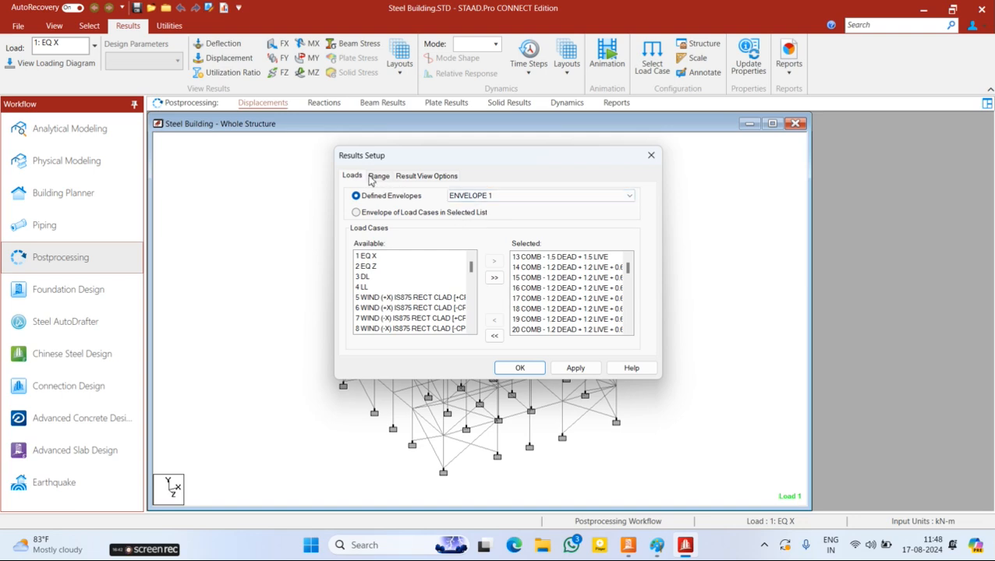
pyautogui.click(366, 213)
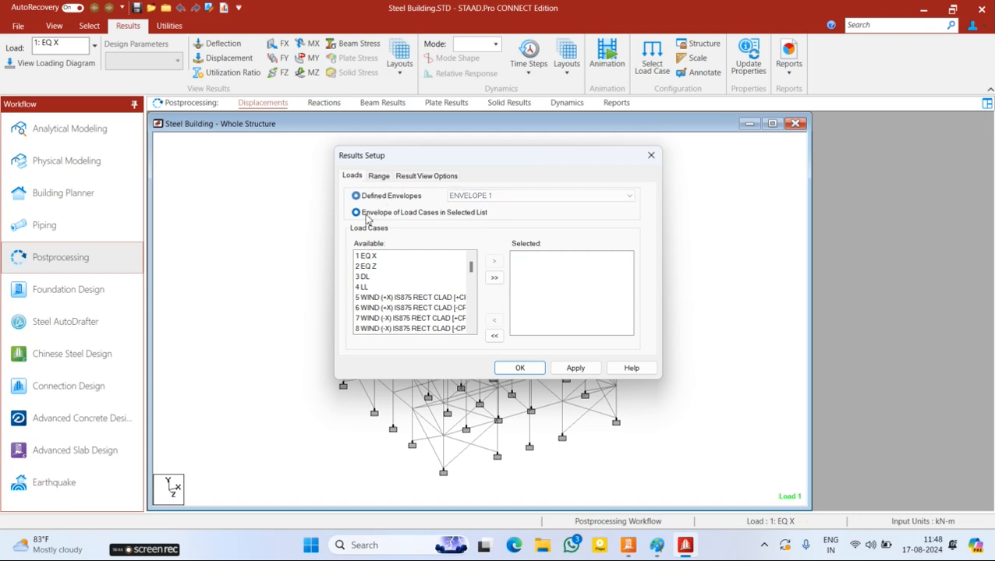
pyautogui.click(494, 277)
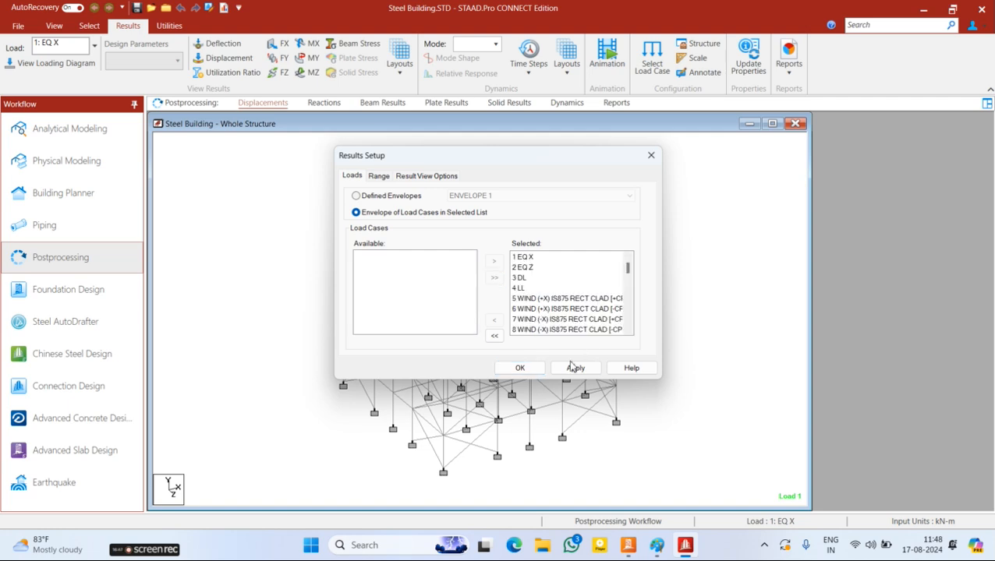
pyautogui.click(535, 369)
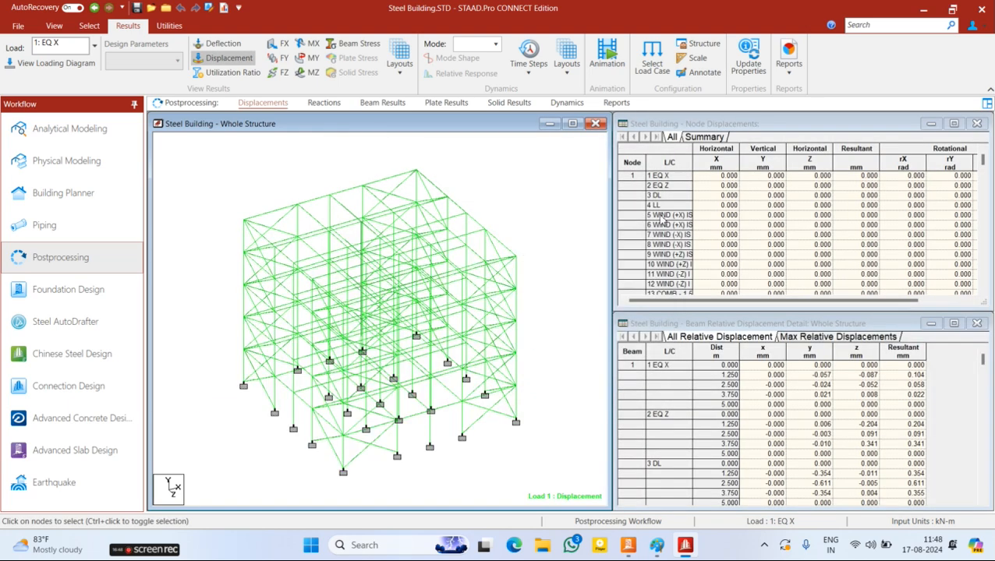
# - Display the support reactions and copy all rows of node 1, from load case 1 EQ X through combination 135
pyautogui.click(324, 103)
pyautogui.click(665, 177)
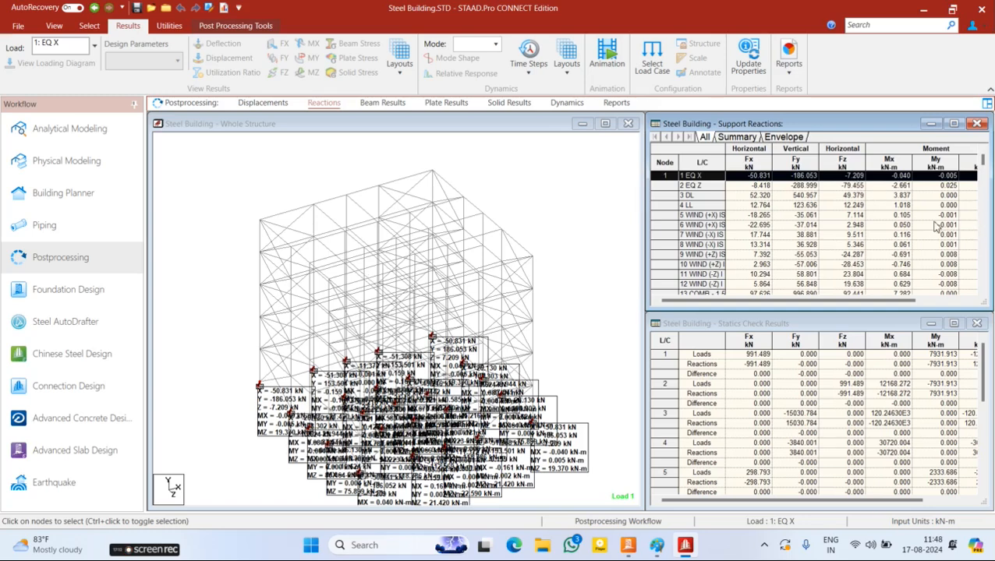
pyautogui.moveTo(861, 301); pyautogui.dragTo(779, 303)
pyautogui.moveTo(696, 178); pyautogui.dragTo(907, 300)
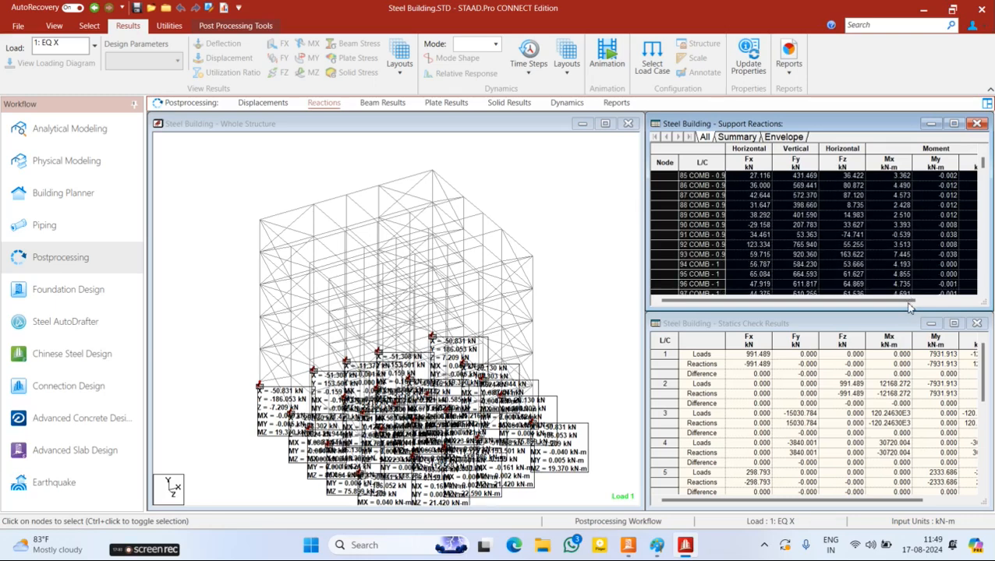
pyautogui.moveTo(908, 306); pyautogui.dragTo(943, 246)
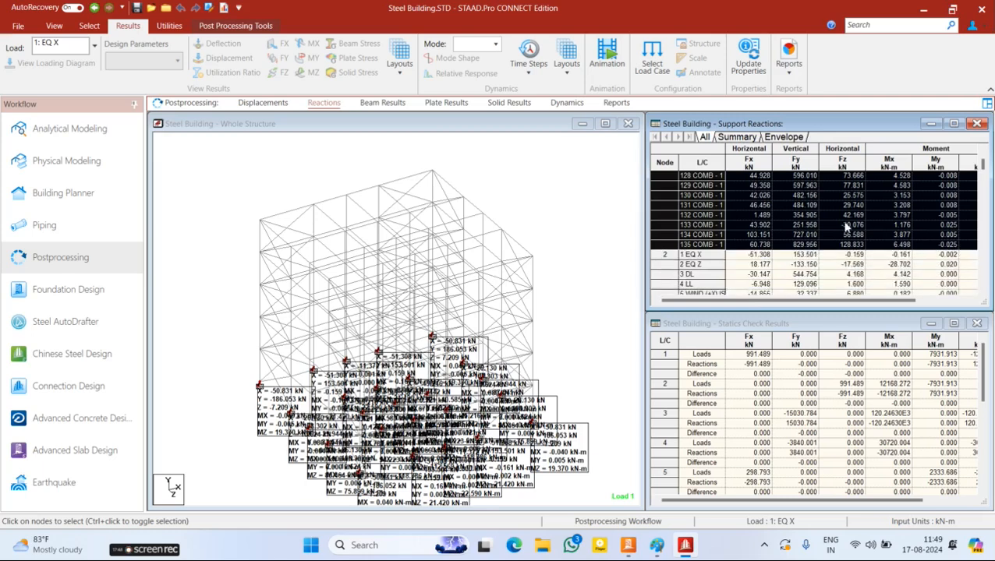
# - Launch Excel, create a blank workbook in a maximized window and paste the copied support reactions starting at cell A1
pyautogui.press('super')
pyautogui.write('exc')
pyautogui.press('Return')
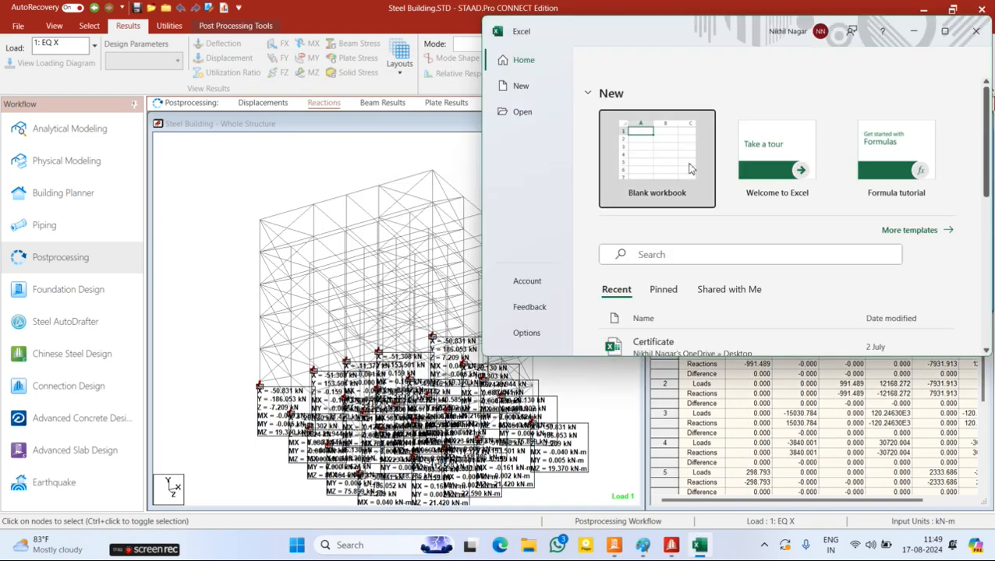
pyautogui.click(689, 169)
pyautogui.click(944, 32)
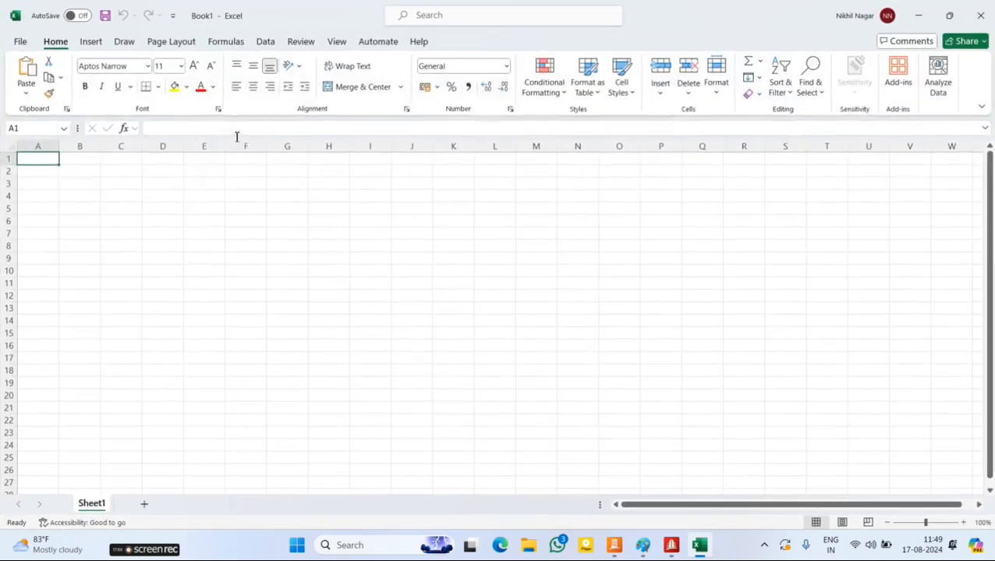
pyautogui.hotkey('ctrl', 'v')
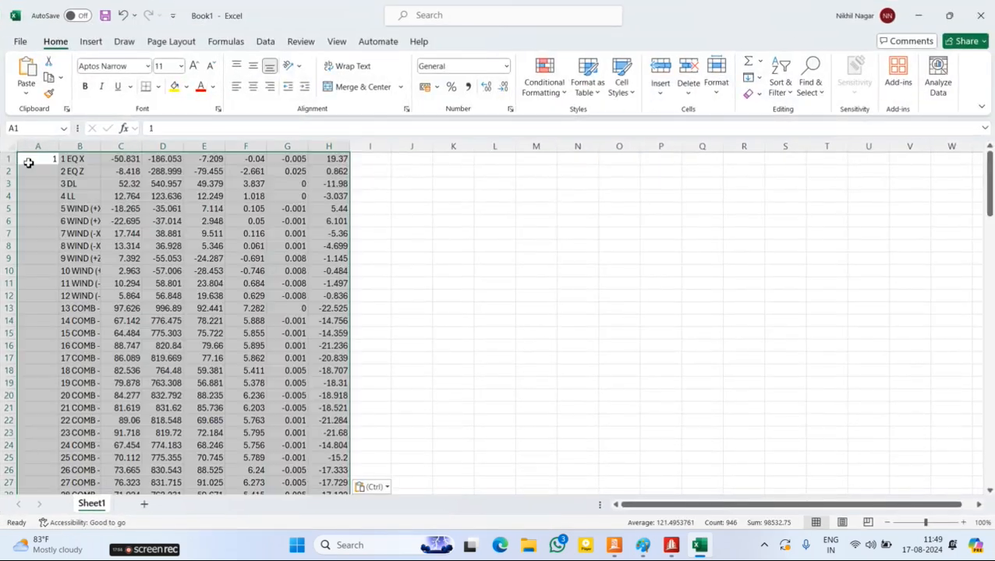
# - Copy the load case names and reaction values in cells B1:H135, leaving out the node number column
pyautogui.click(445, 275)
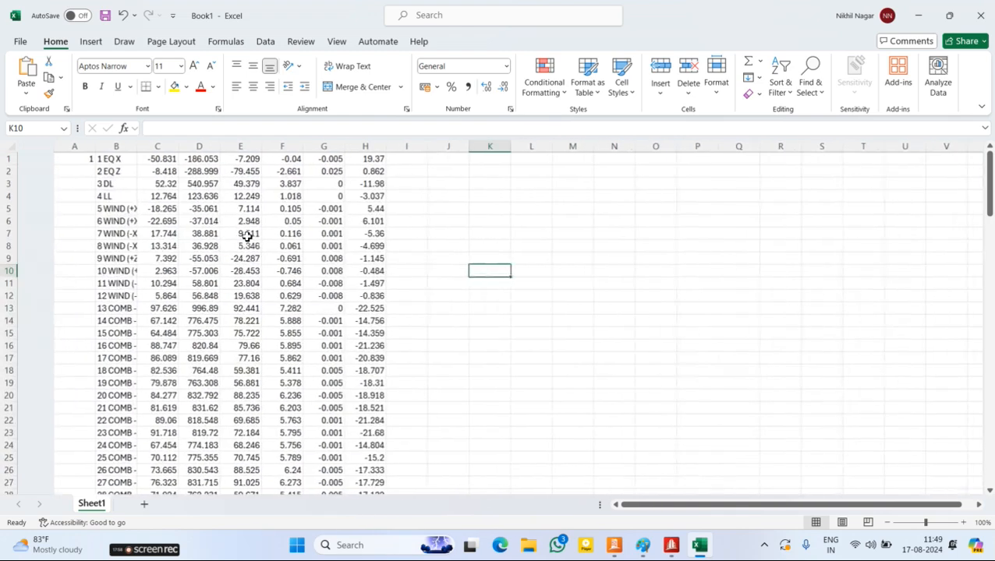
pyautogui.click(112, 158)
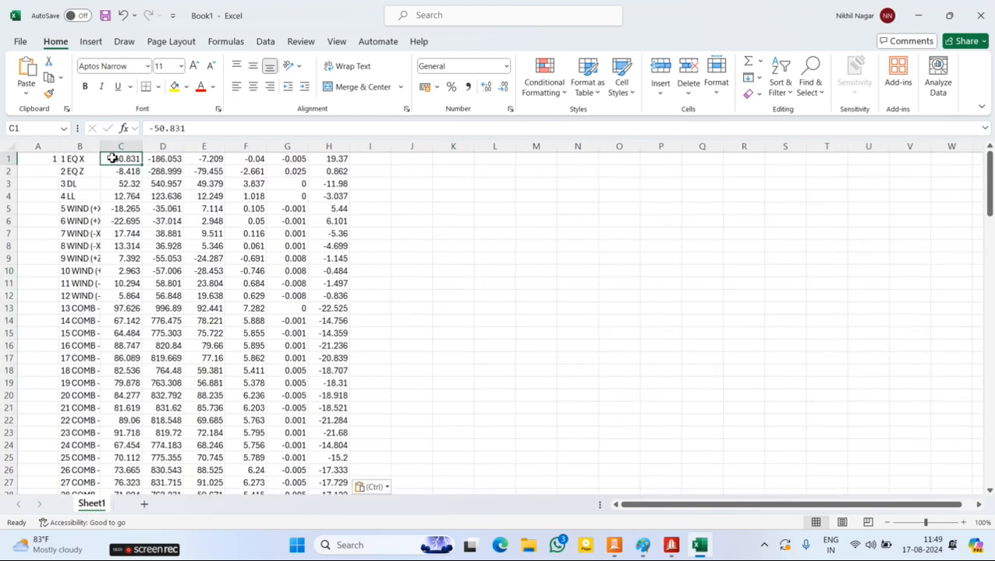
pyautogui.moveTo(117, 158); pyautogui.dragTo(322, 444)
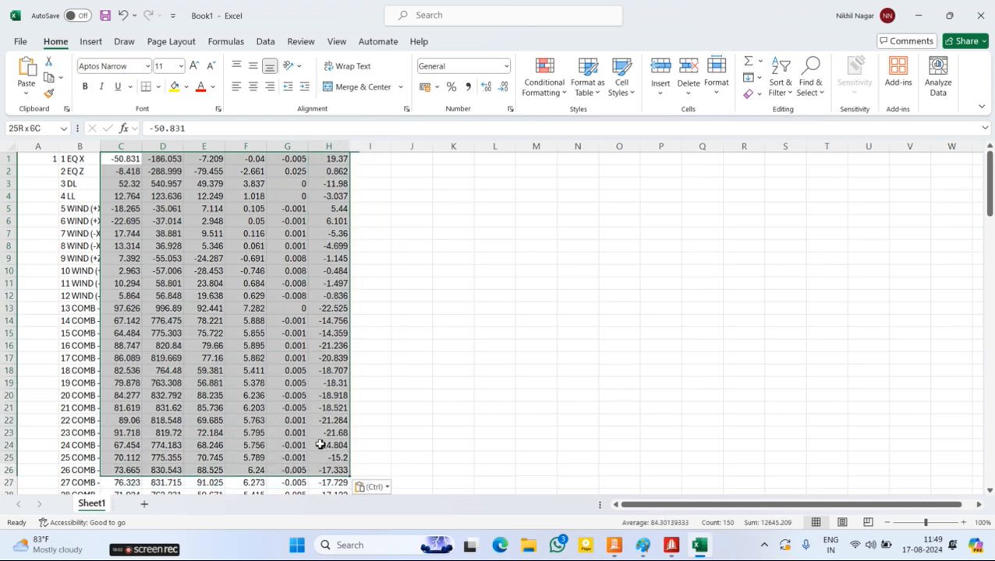
pyautogui.click(319, 433)
pyautogui.click(72, 158)
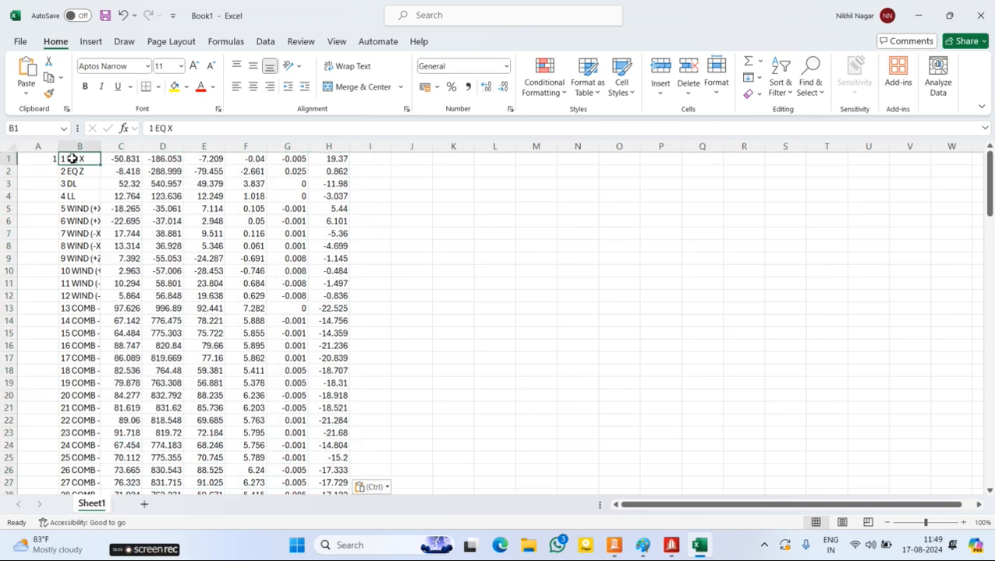
pyautogui.moveTo(72, 158); pyautogui.dragTo(328, 482)
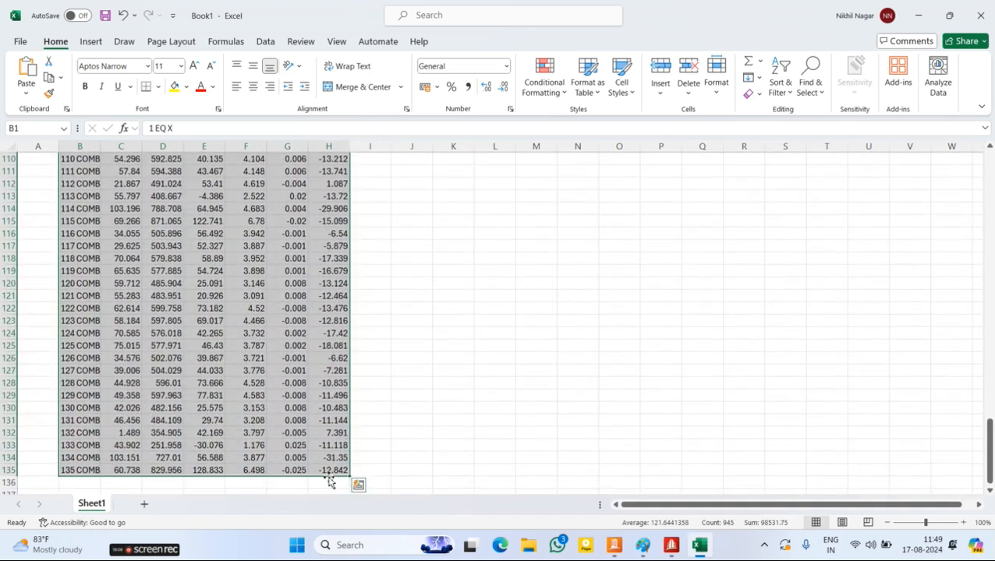
pyautogui.hotkey('ctrl', 'c')
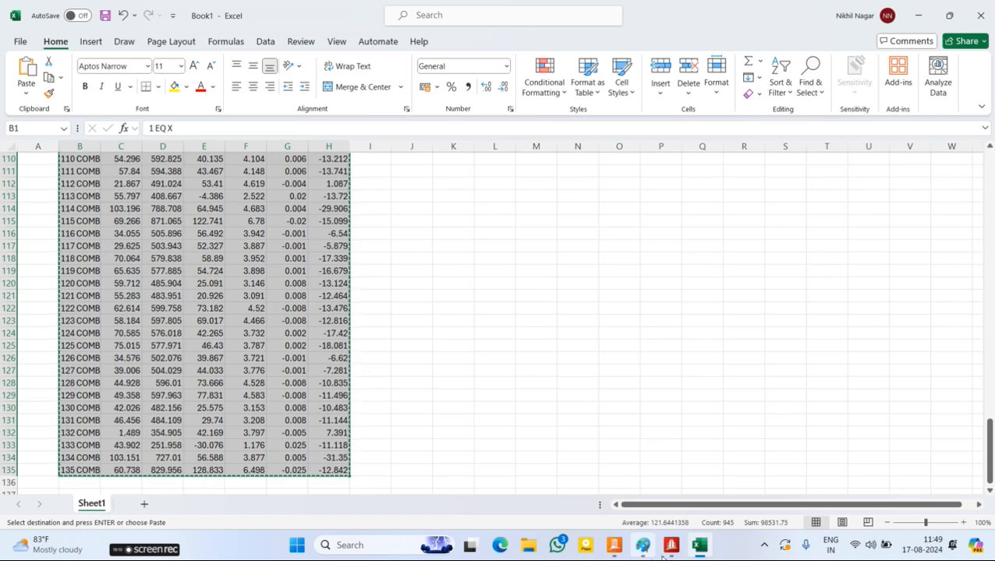
# - Switch to RAM Connection and open the loads of joint 1, the column base joint, for editing
pyautogui.click(615, 545)
pyautogui.click(78, 399)
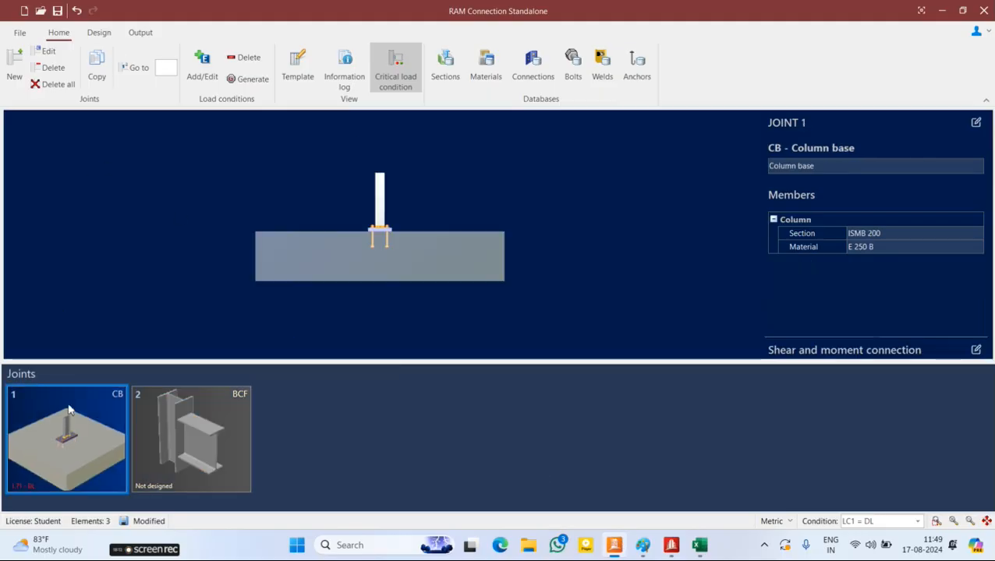
pyautogui.click(47, 52)
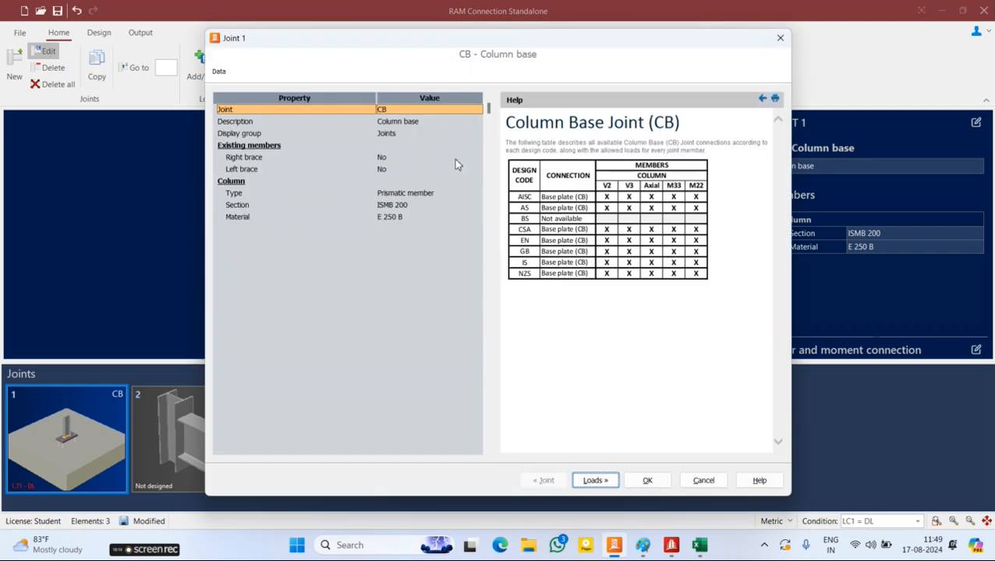
pyautogui.click(592, 480)
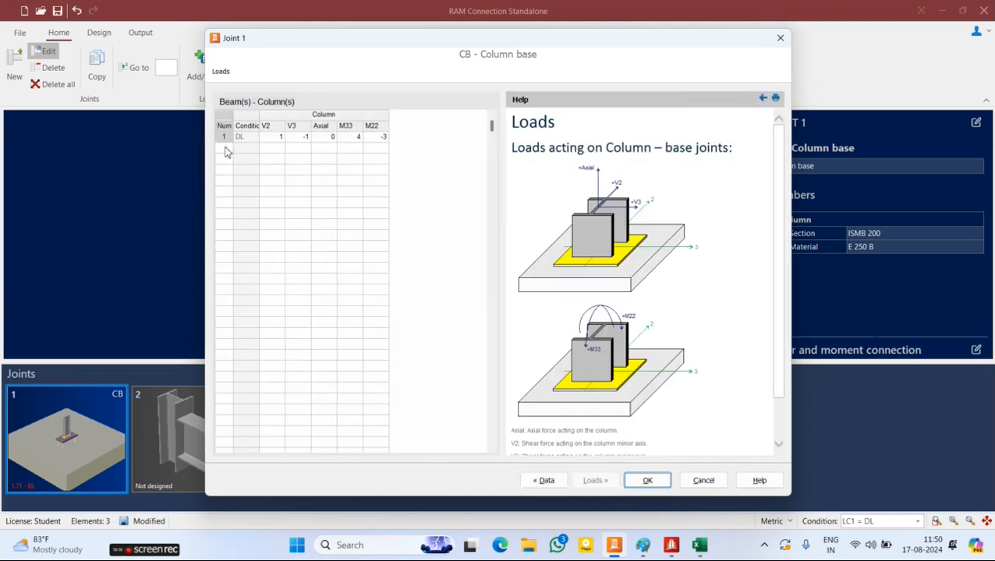
# - Paste the copied reactions into the column base load table starting at the DL condition cell and accept the joint's loads
pyautogui.click(262, 136)
pyautogui.click(274, 138)
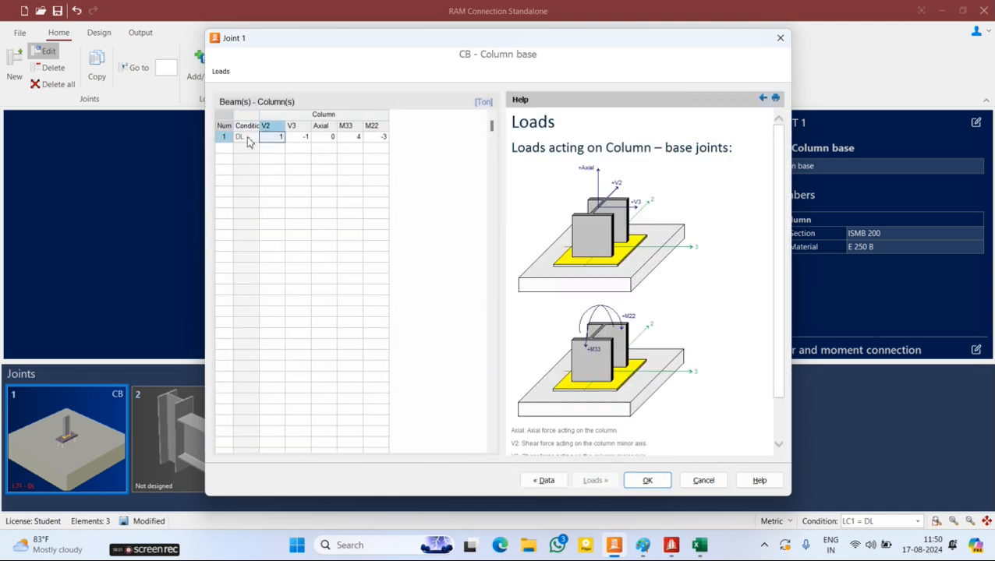
pyautogui.moveTo(248, 141); pyautogui.dragTo(382, 138)
pyautogui.click(248, 141)
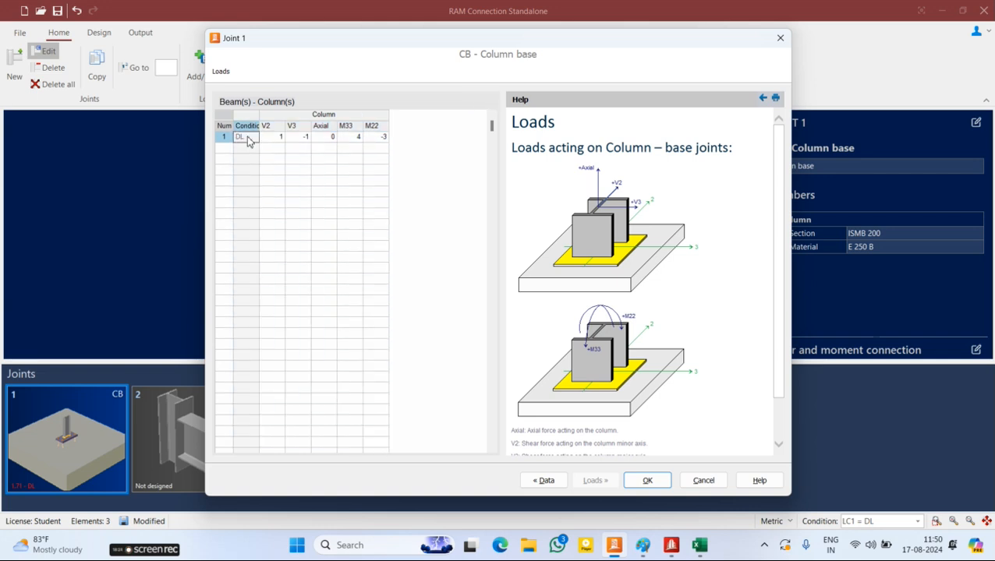
pyautogui.hotkey('ctrl', 'v')
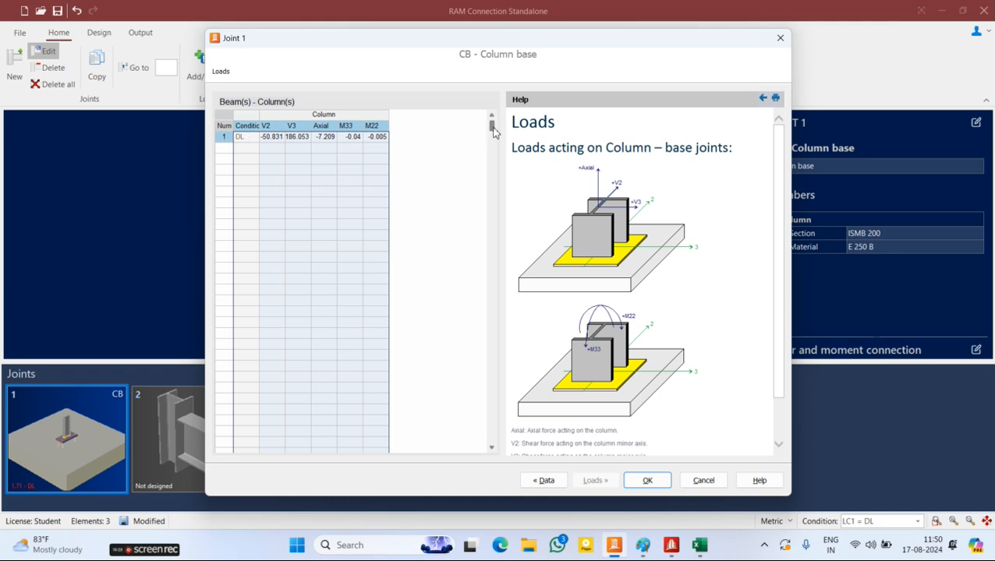
pyautogui.click(424, 149)
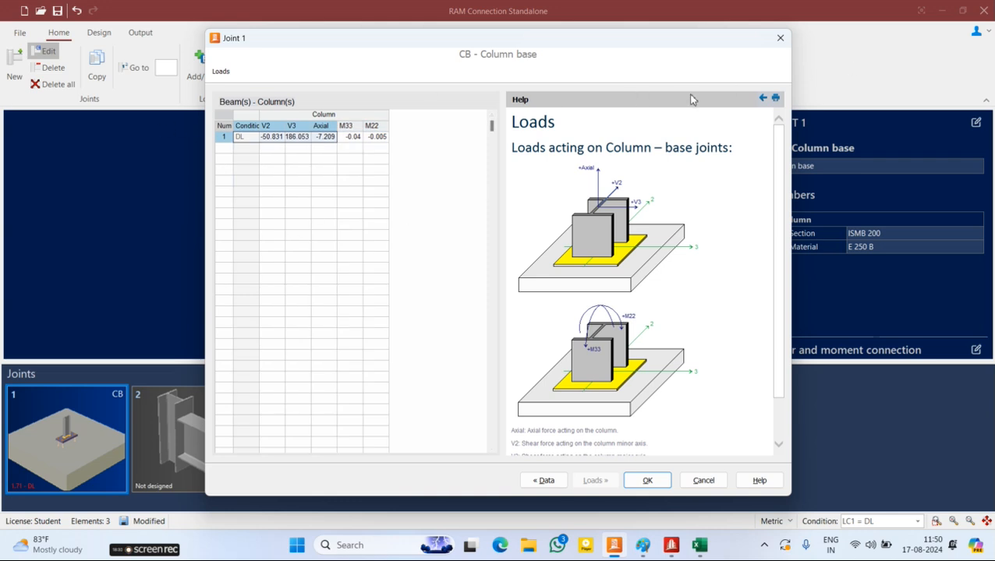
pyautogui.click(647, 481)
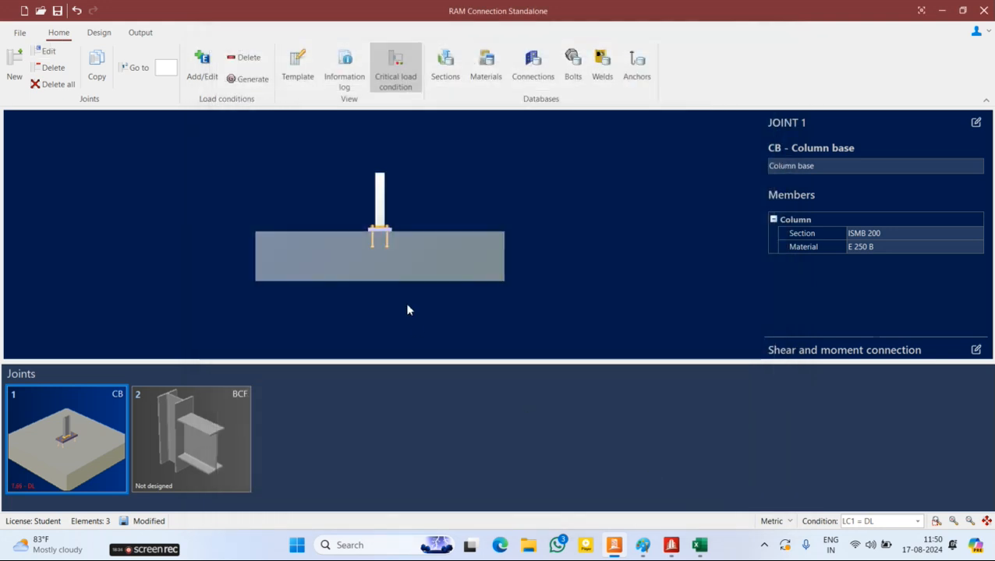
# - Open the load conditions for editing and select the empty case ID cell below DL
pyautogui.click(202, 66)
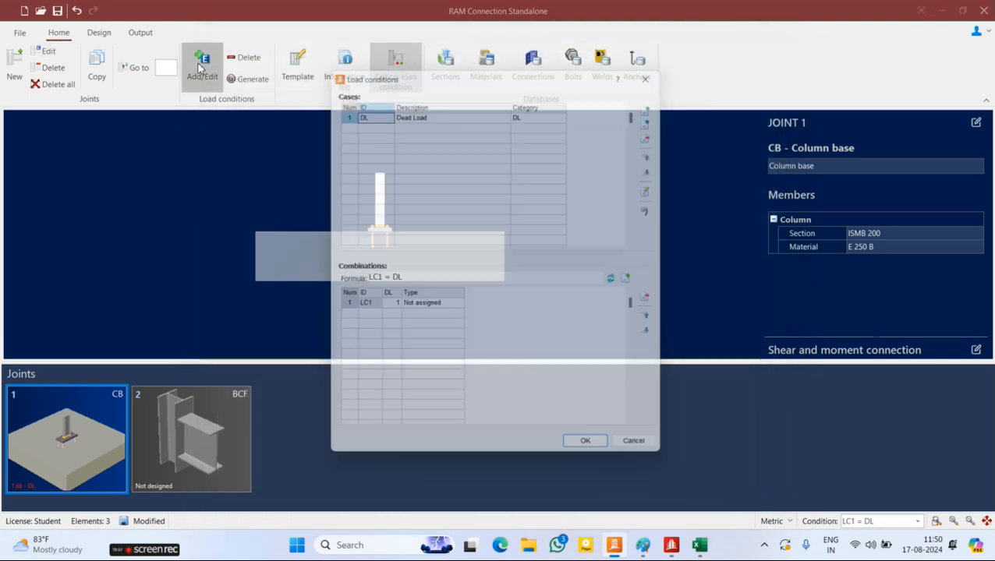
pyautogui.click(369, 121)
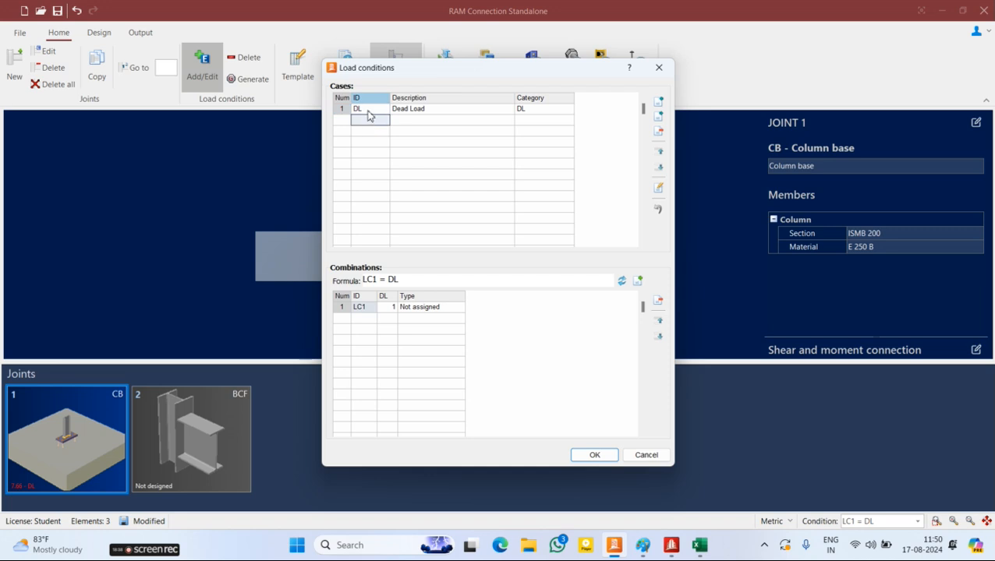
pyautogui.click(369, 111)
pyautogui.moveTo(365, 121); pyautogui.dragTo(368, 234)
pyautogui.click(377, 123)
# - Switch to Excel and copy the primary load case names in cells B1:B12, from 1 EQ X to 12 WIND
pyautogui.click(699, 544)
pyautogui.click(331, 320)
pyautogui.scroll(20, 188, 221)
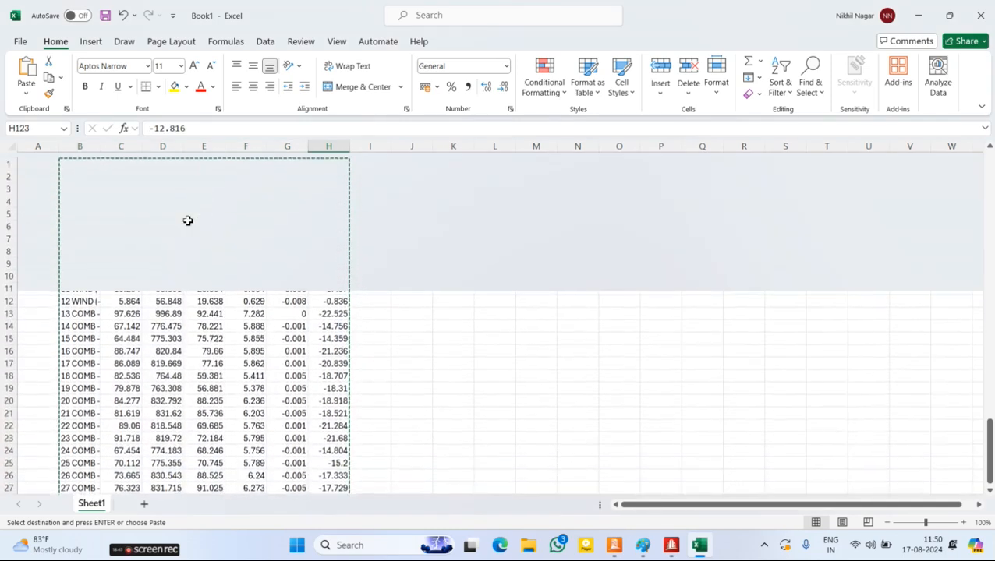
pyautogui.click(492, 274)
pyautogui.press('Escape')
pyautogui.moveTo(78, 159); pyautogui.dragTo(95, 298)
pyautogui.hotkey('ctrl', 'c')
# - Switch to RAM Connection and paste the copied load case names into the case IDs below DL
pyautogui.click(614, 546)
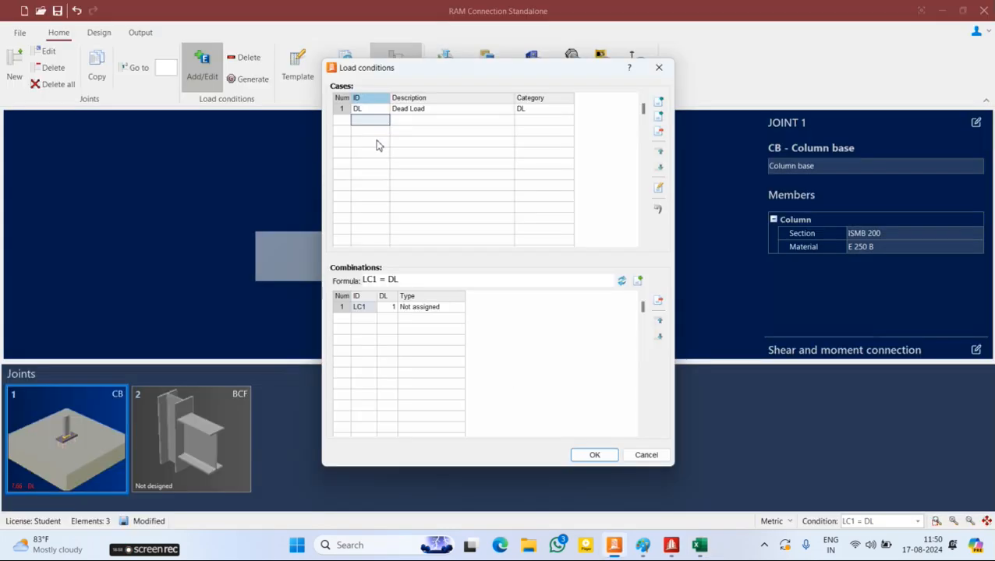
pyautogui.moveTo(364, 112)
pyautogui.mouseDown()
pyautogui.moveTo(367, 192)
pyautogui.moveTo(371, 117)
pyautogui.mouseUp()
pyautogui.hotkey('ctrl', 'v')
pyautogui.click(403, 153)
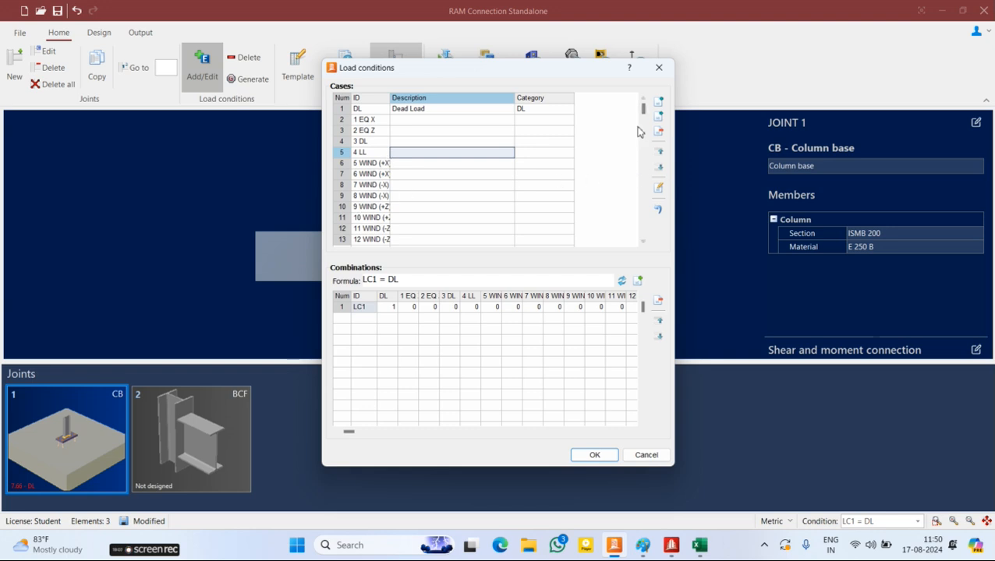
pyautogui.moveTo(642, 112); pyautogui.dragTo(643, 131)
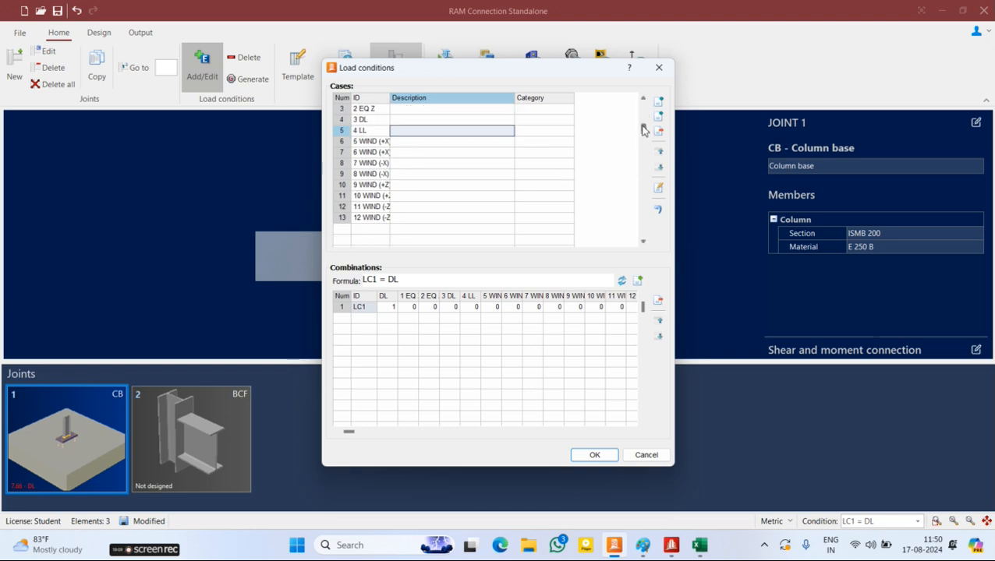
pyautogui.scroll(1, 362, 183)
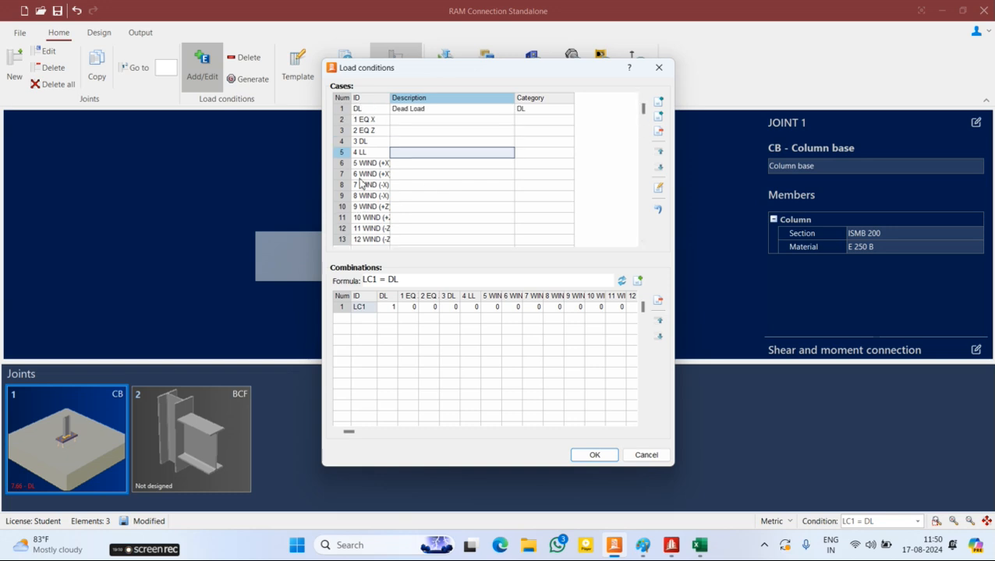
# - Check the pasted case IDs and the LC1 combination, and try to accept the load conditions
pyautogui.click(368, 112)
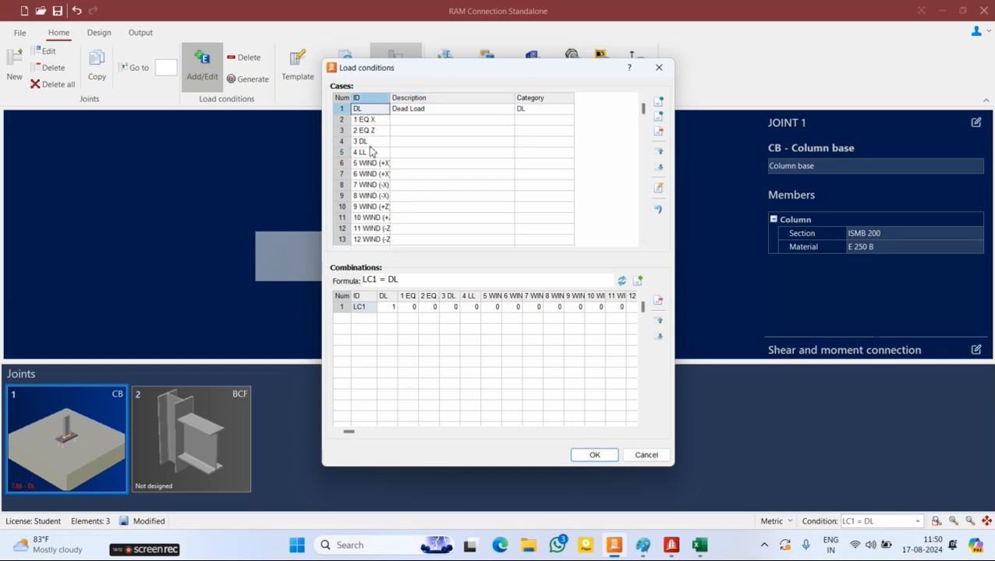
pyautogui.click(364, 144)
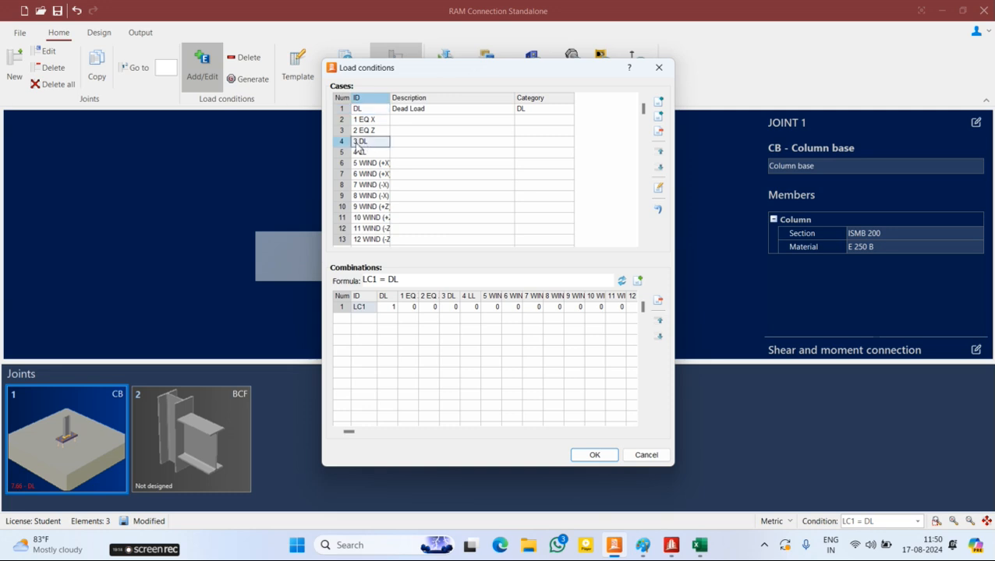
pyautogui.click(378, 163)
pyautogui.click(370, 153)
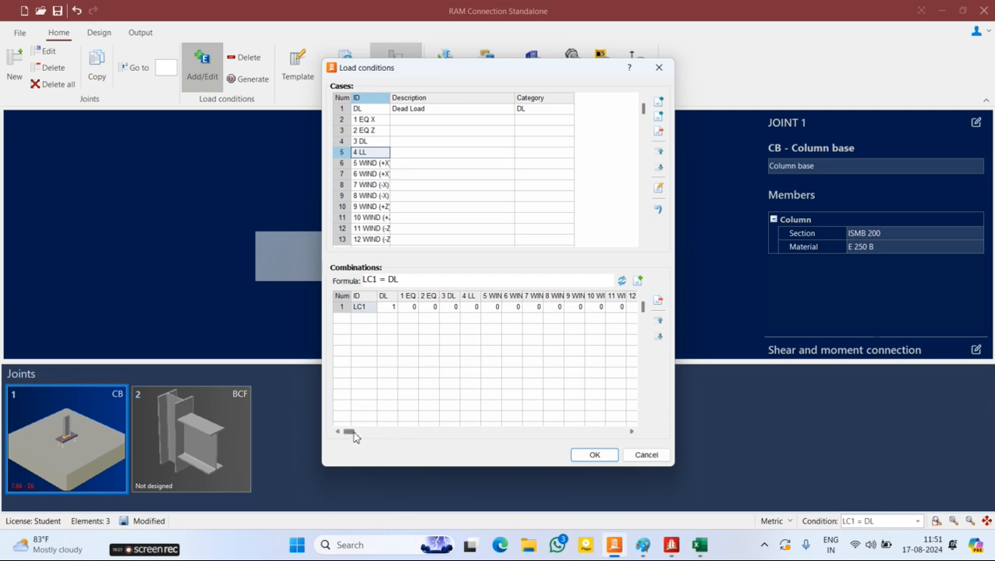
pyautogui.moveTo(353, 436); pyautogui.dragTo(361, 437)
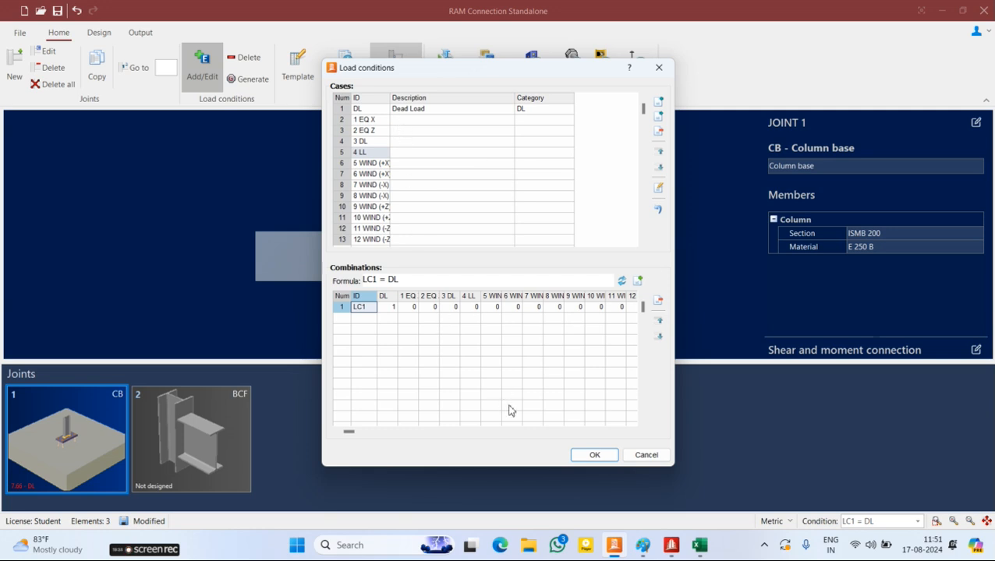
pyautogui.click(593, 454)
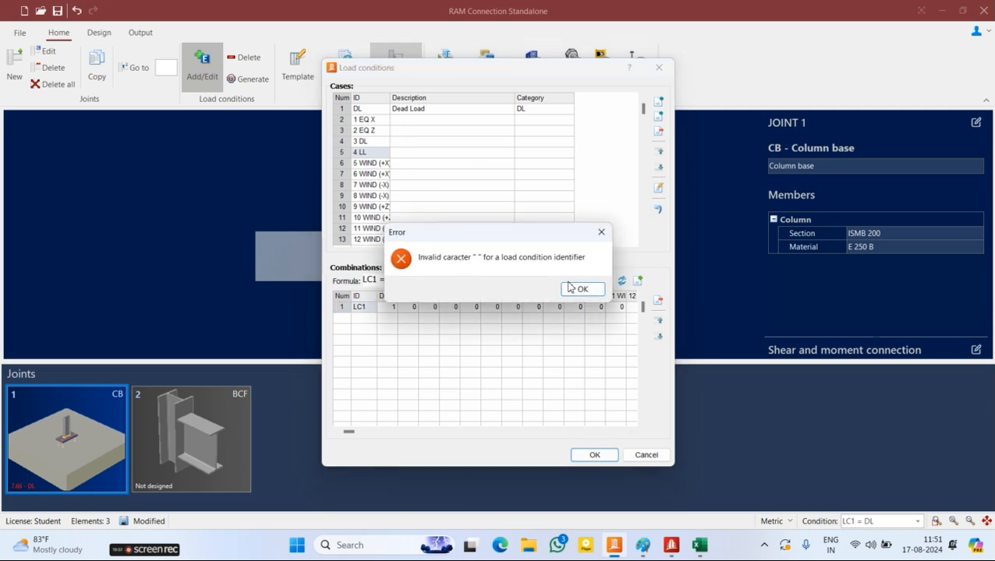
pyautogui.click(575, 290)
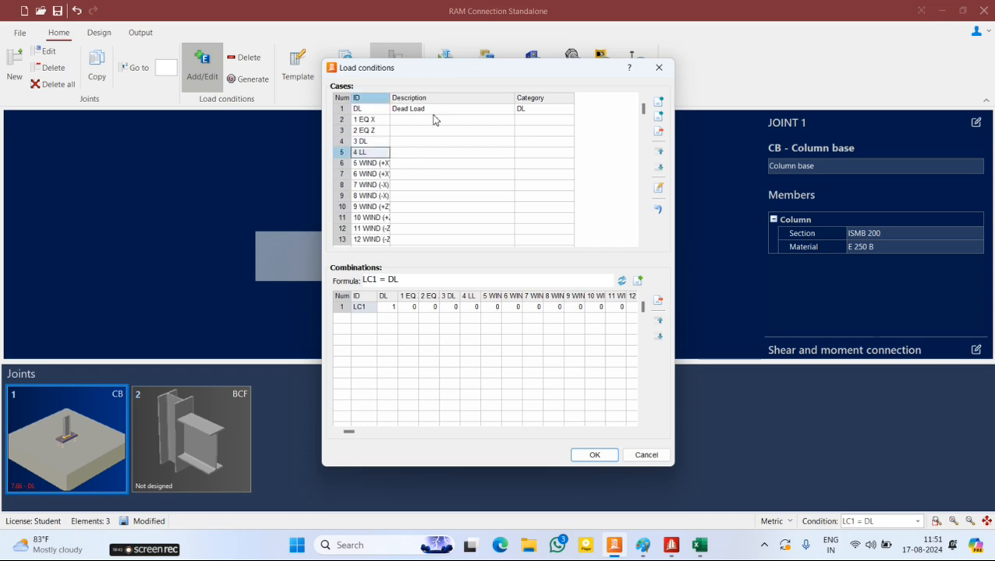
# - Enter Ea as the description of load case 1 EQ X
pyautogui.click(435, 121)
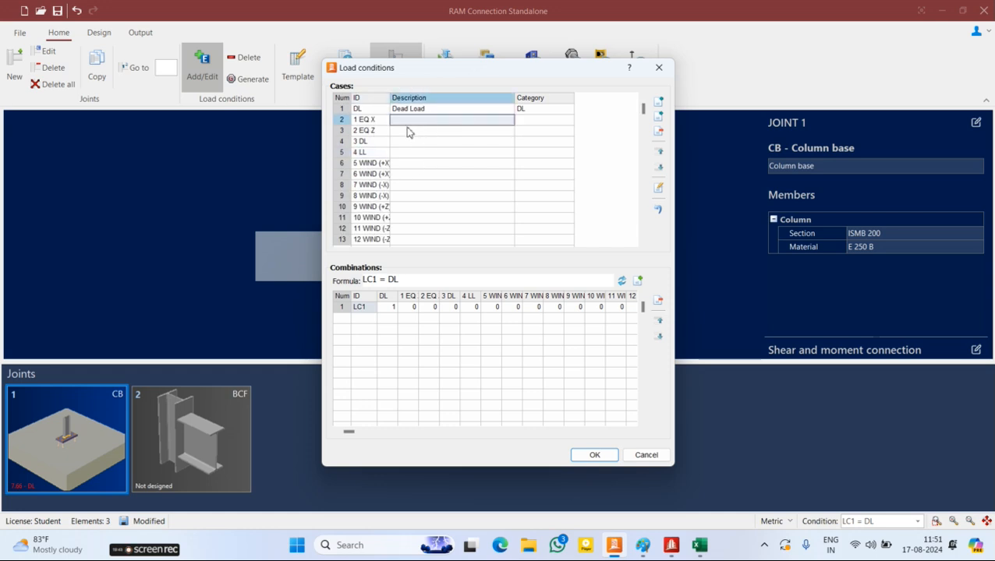
pyautogui.write('Ea')
pyautogui.press('Return')
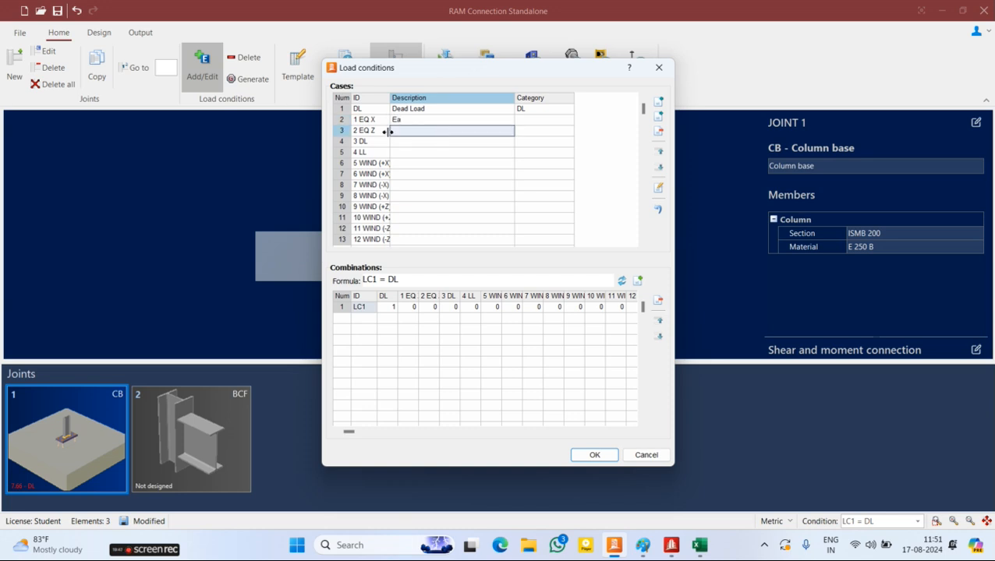
pyautogui.press('Up')
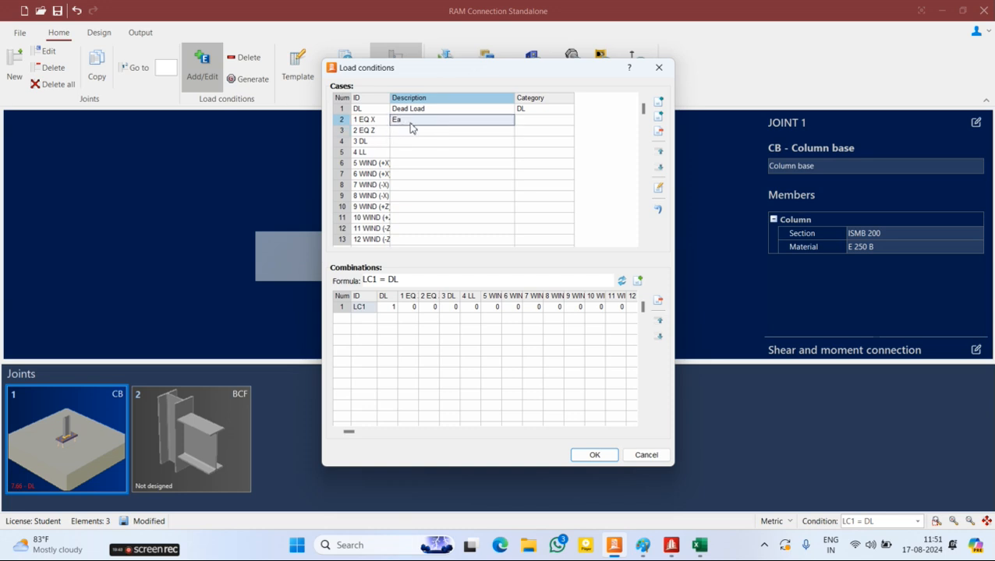
pyautogui.click(412, 128)
# - Assign the EARTH category to load case 1 EQ X
pyautogui.click(562, 112)
pyautogui.click(553, 120)
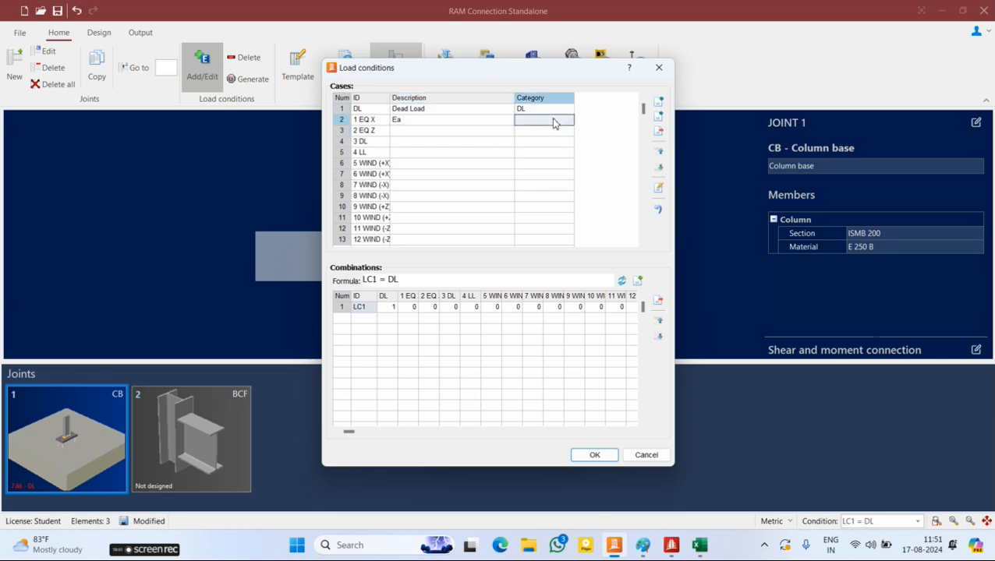
pyautogui.click(553, 121)
pyautogui.click(554, 121)
pyautogui.click(550, 130)
pyautogui.click(550, 123)
pyautogui.scroll(-2, 545, 167)
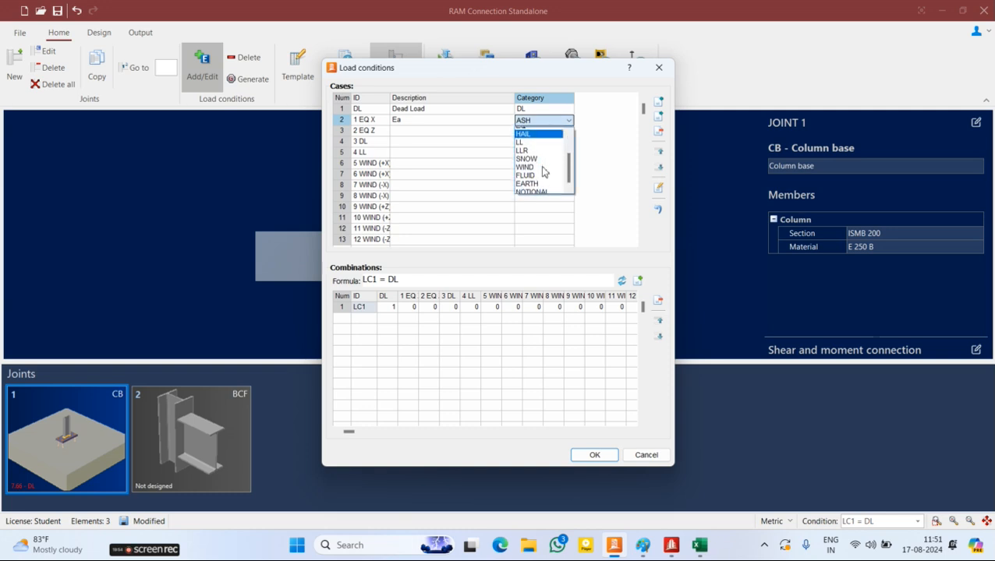
pyautogui.click(529, 185)
pyautogui.click(468, 117)
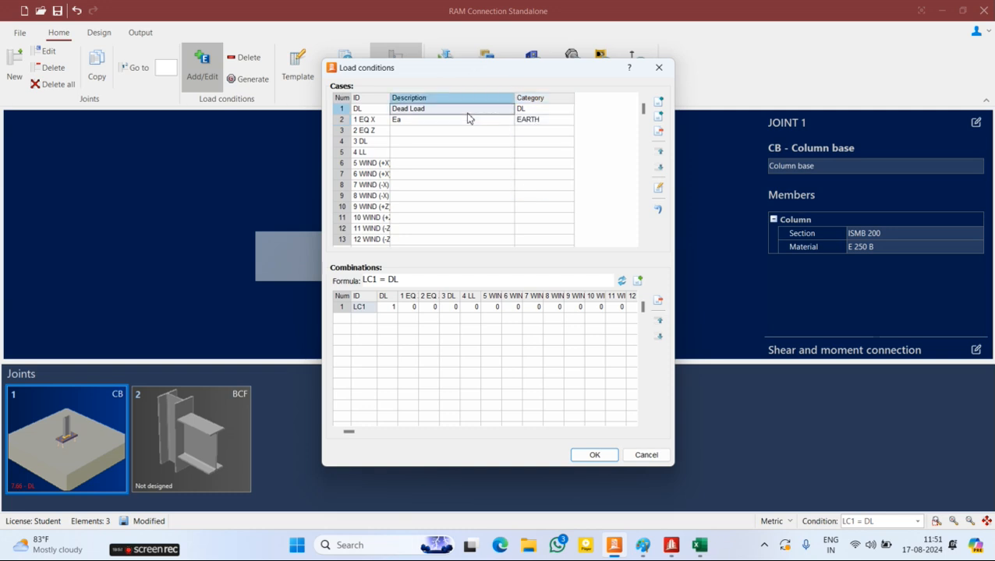
# - Change the category of load case 1 EQ X to EQ
pyautogui.click(548, 127)
pyautogui.click(548, 127)
pyautogui.click(548, 127)
pyautogui.scroll(3, 544, 156)
pyautogui.scroll(2, 538, 143)
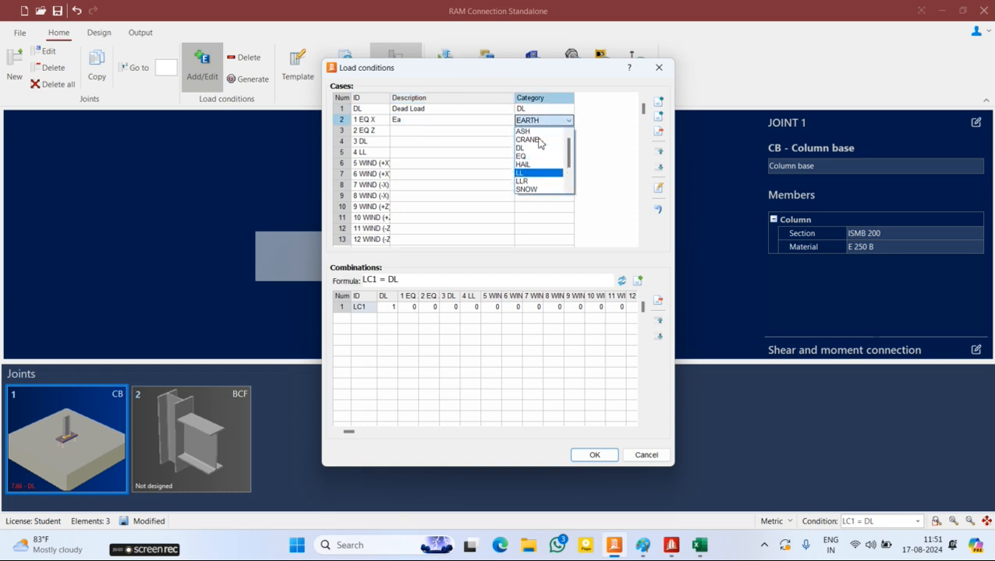
pyautogui.click(527, 159)
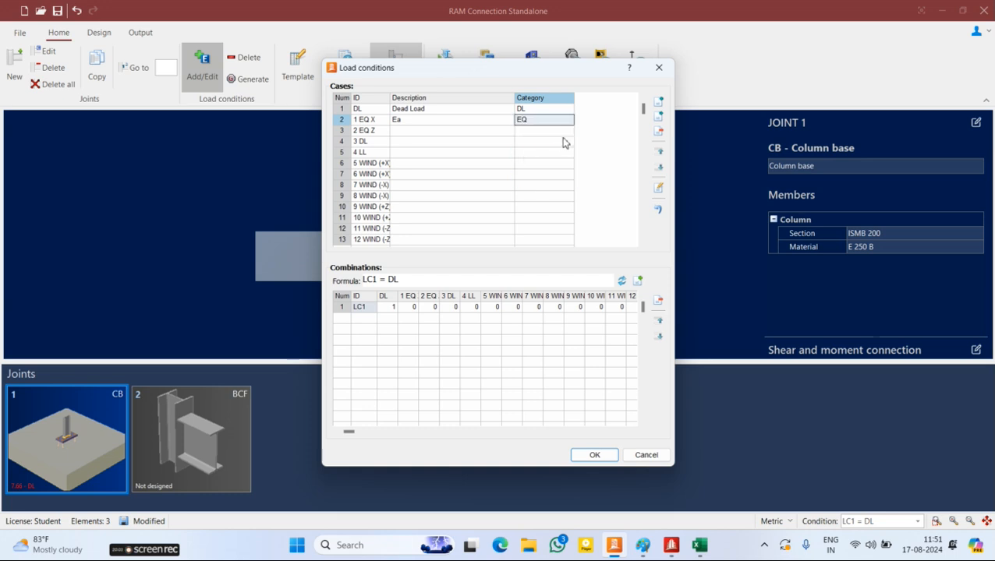
# - Assign the LL category to load case 4 LL
pyautogui.click(558, 132)
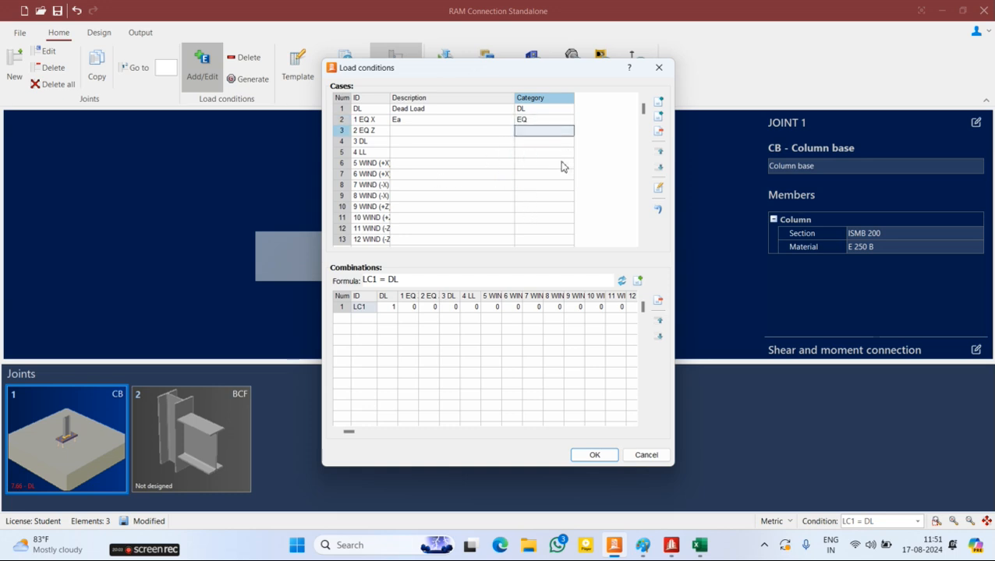
pyautogui.click(554, 142)
pyautogui.click(545, 153)
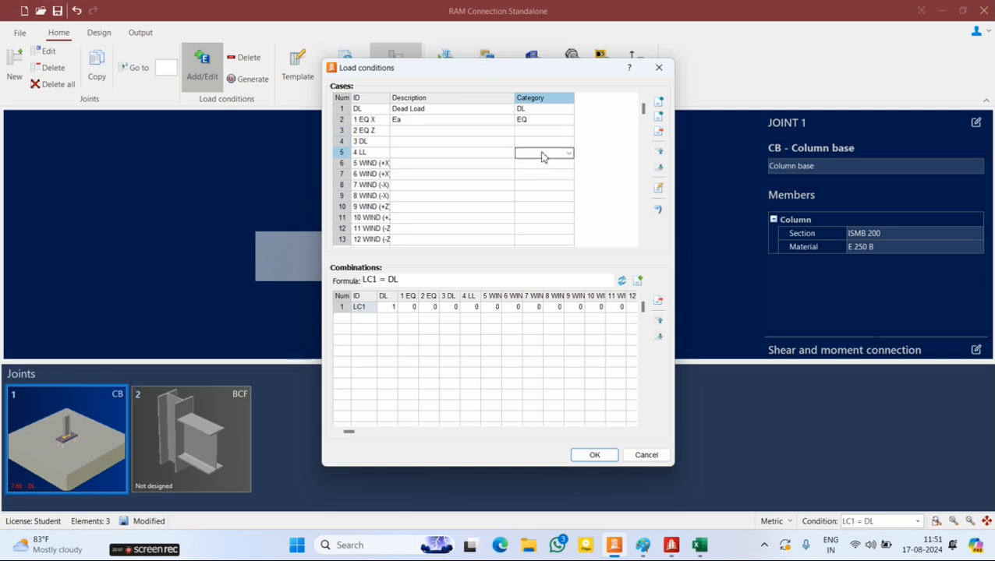
pyautogui.click(568, 154)
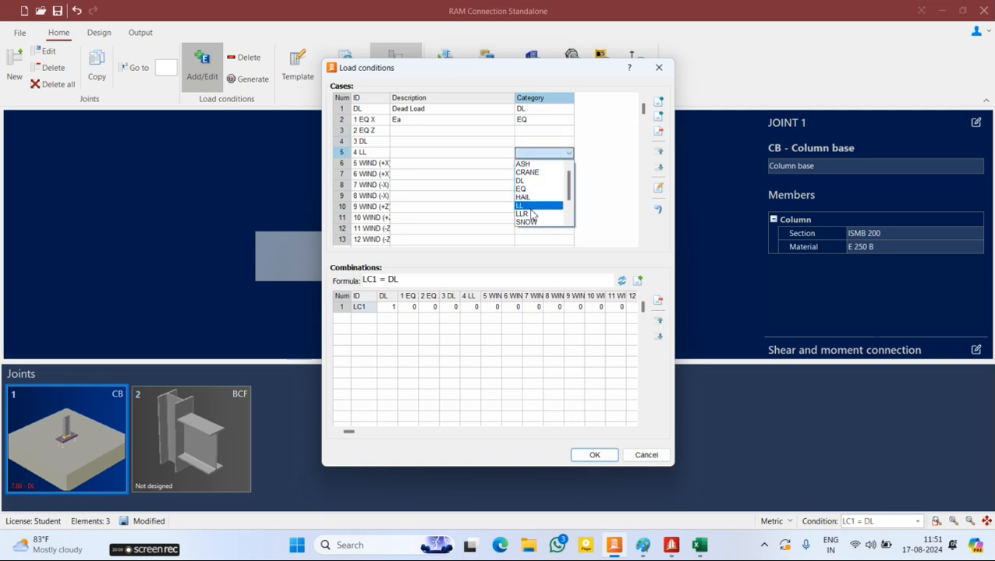
pyautogui.click(530, 205)
pyautogui.click(559, 177)
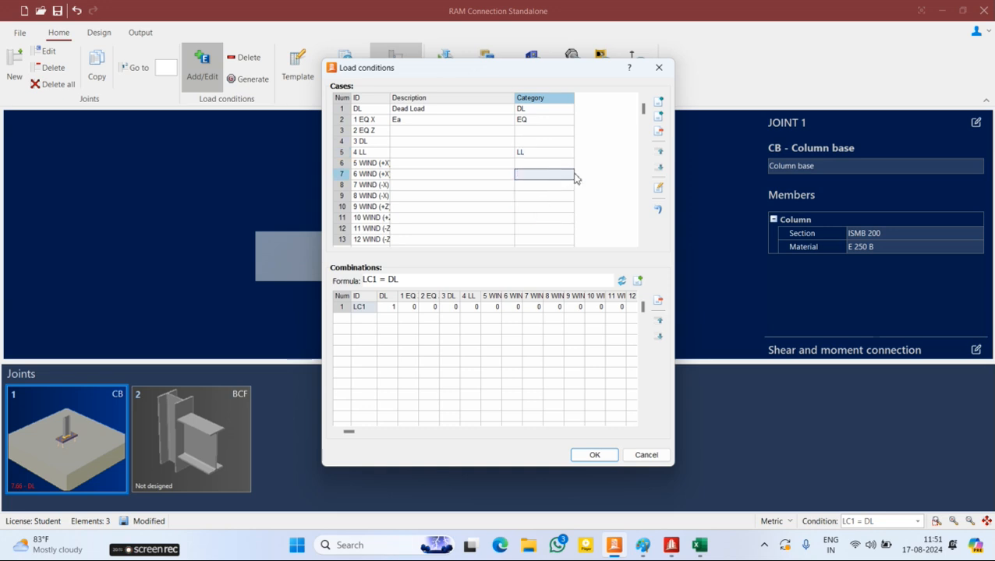
# - Assign the WIND category to load case 5 WIND (+X)
pyautogui.click(555, 164)
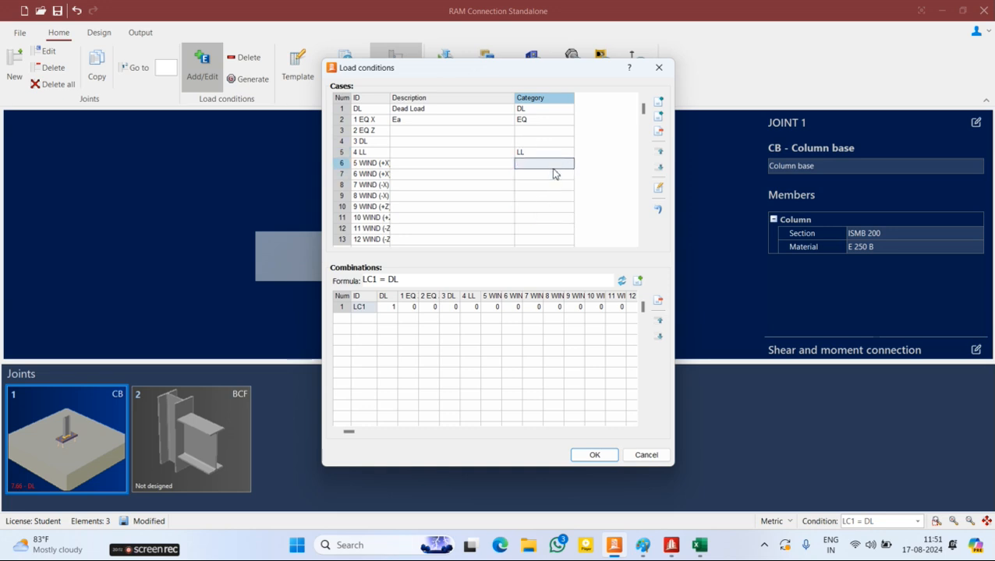
pyautogui.click(570, 165)
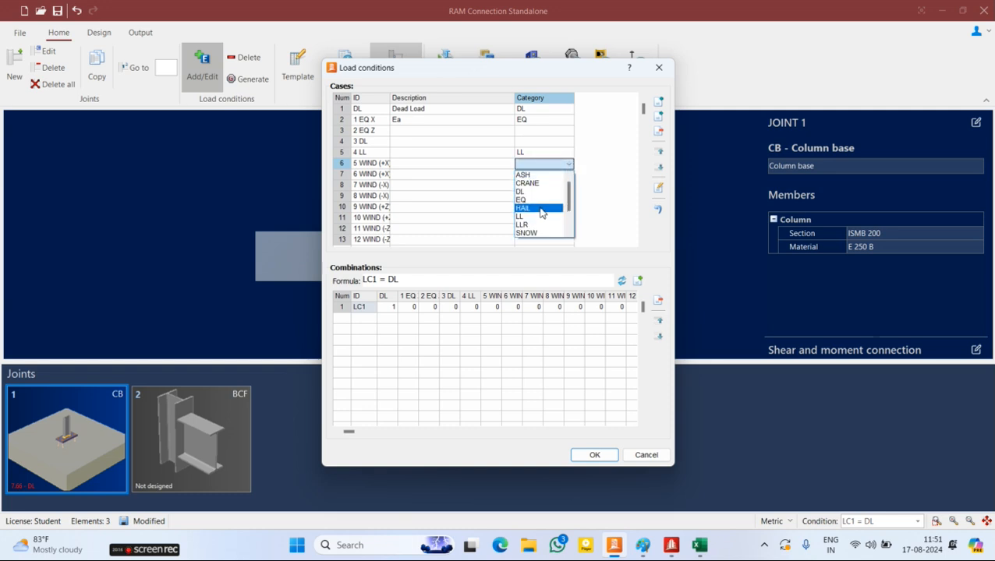
pyautogui.scroll(-4, 540, 212)
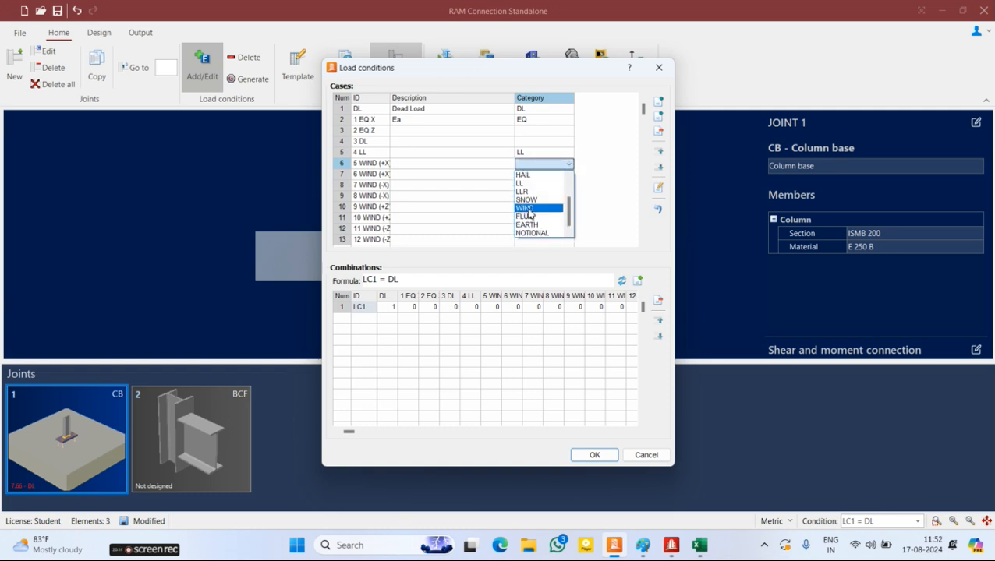
pyautogui.click(526, 210)
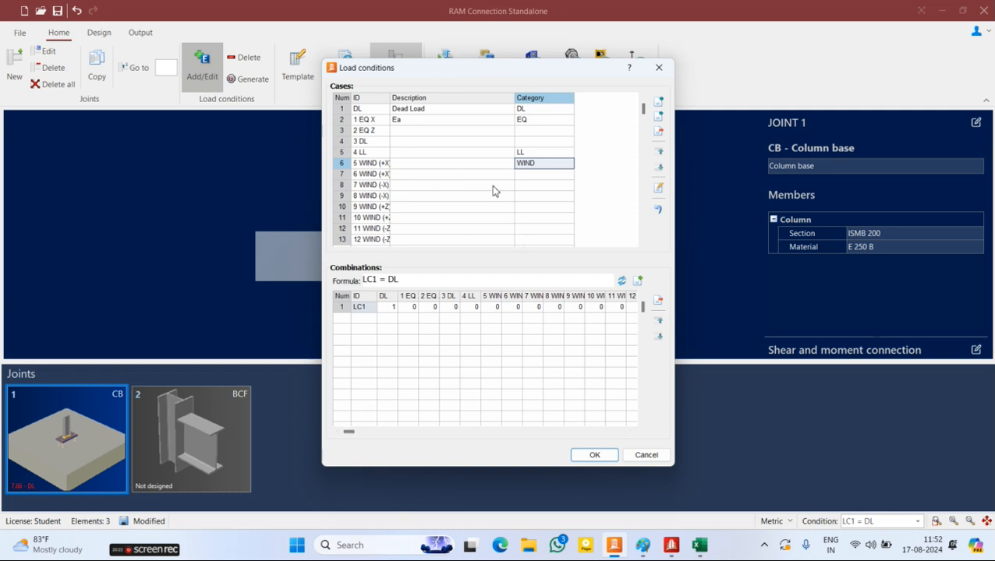
# - Switch to Excel and examine the primary load case reactions in C1:H12 and the combination reactions below them
pyautogui.moveTo(685, 550)
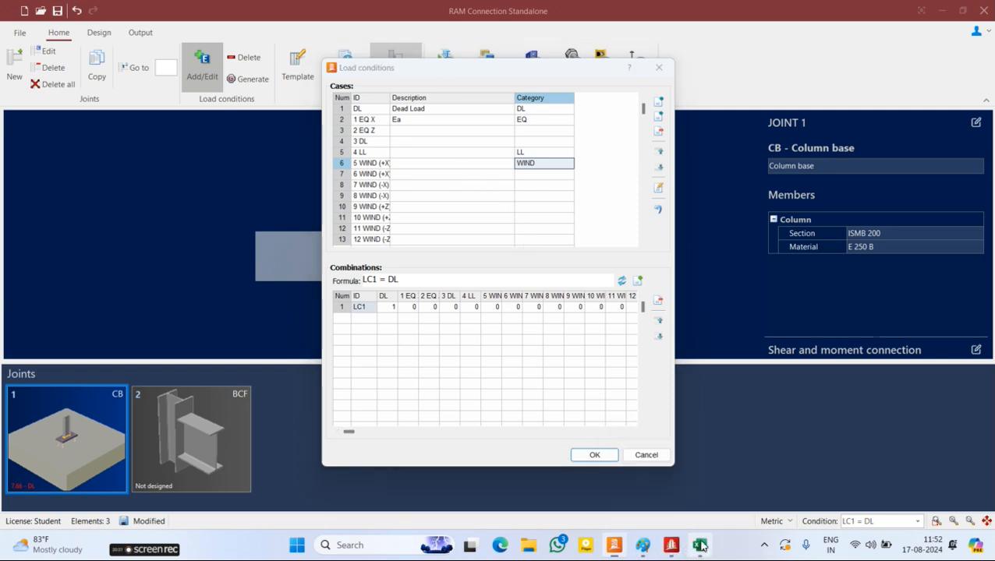
pyautogui.click(699, 545)
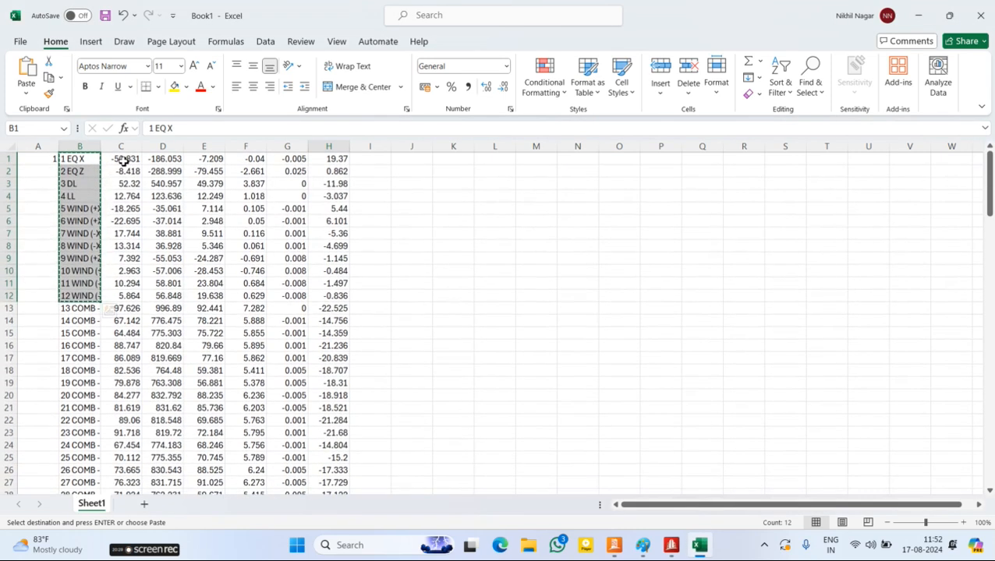
pyautogui.click(121, 159)
pyautogui.moveTo(121, 159); pyautogui.dragTo(345, 297)
pyautogui.click(117, 372)
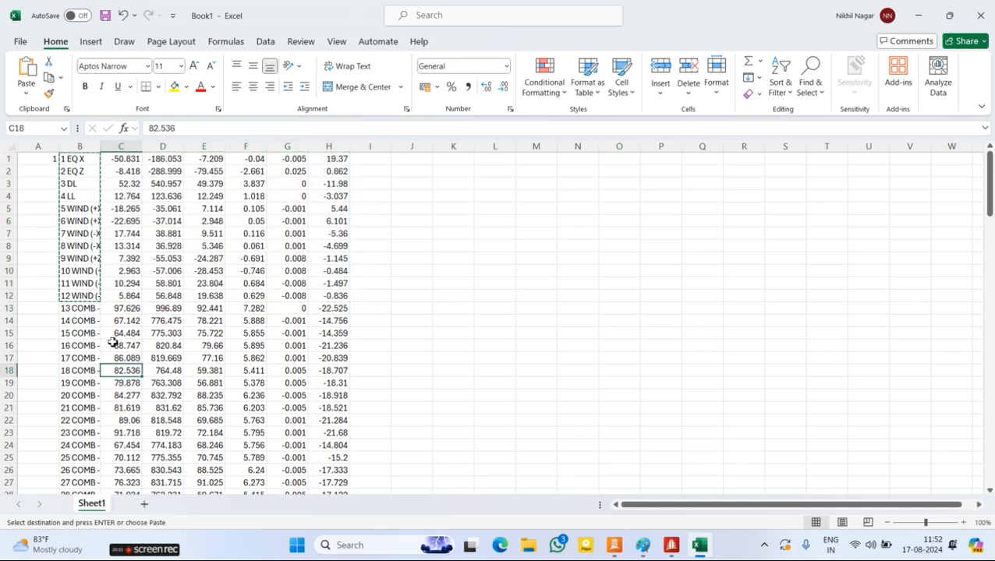
pyautogui.moveTo(130, 310); pyautogui.dragTo(339, 478)
pyautogui.click(506, 393)
# - Close the Excel workbook and cancel the load condition changes in RAM Connection
pyautogui.write('=')
pyautogui.scroll(20, 492, 428)
pyautogui.scroll(-20, 493, 428)
pyautogui.click(564, 284)
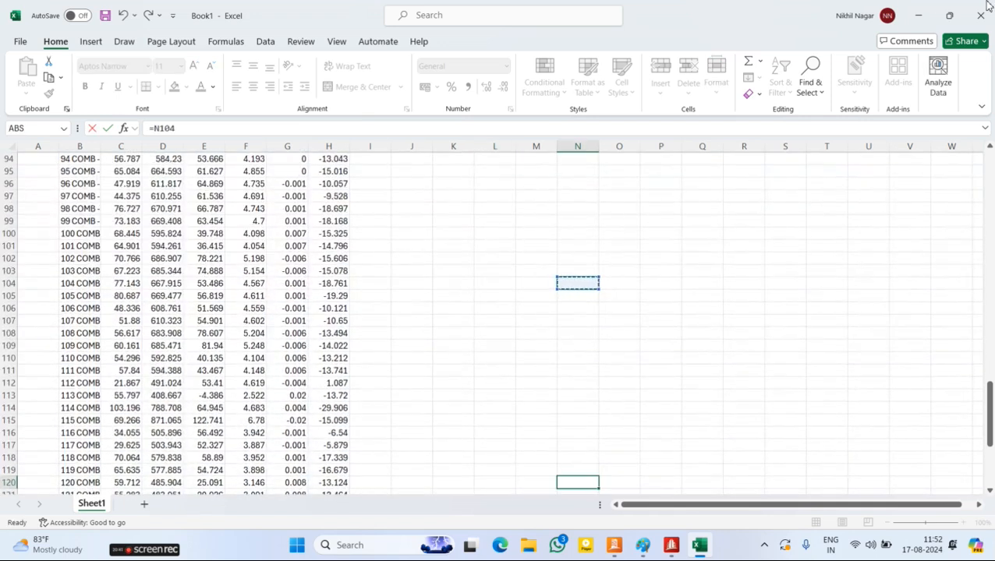
pyautogui.click(982, 15)
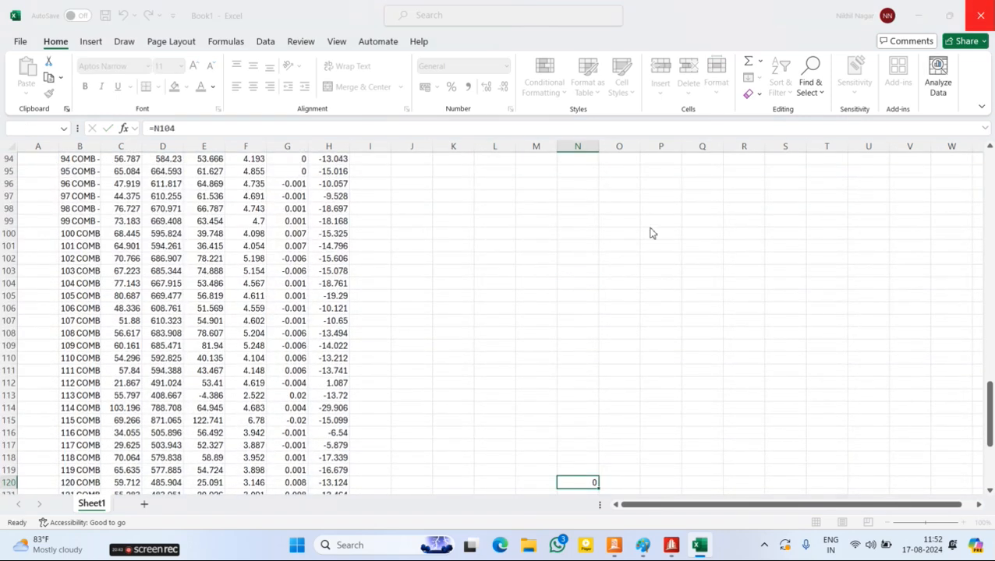
pyautogui.click(548, 423)
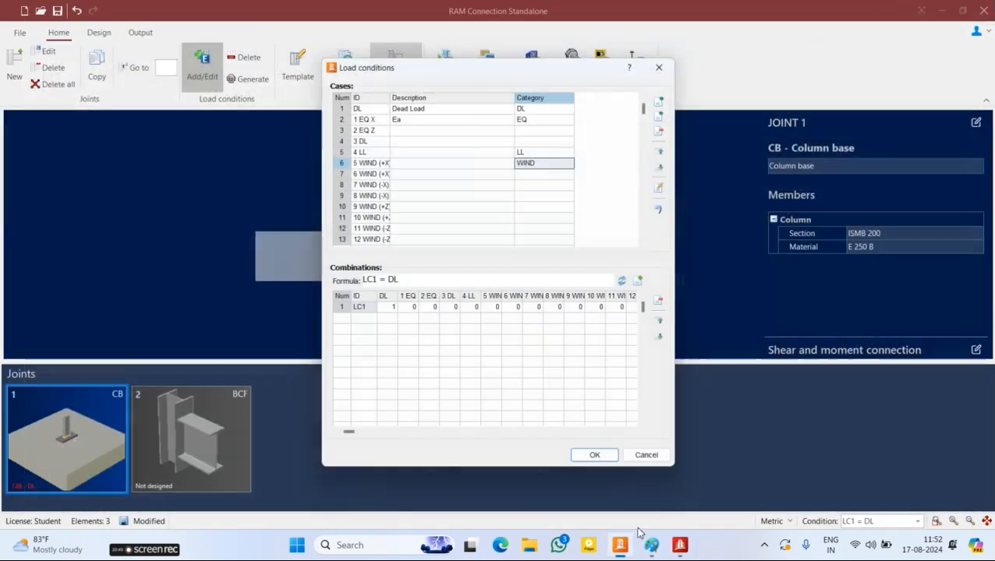
pyautogui.click(645, 455)
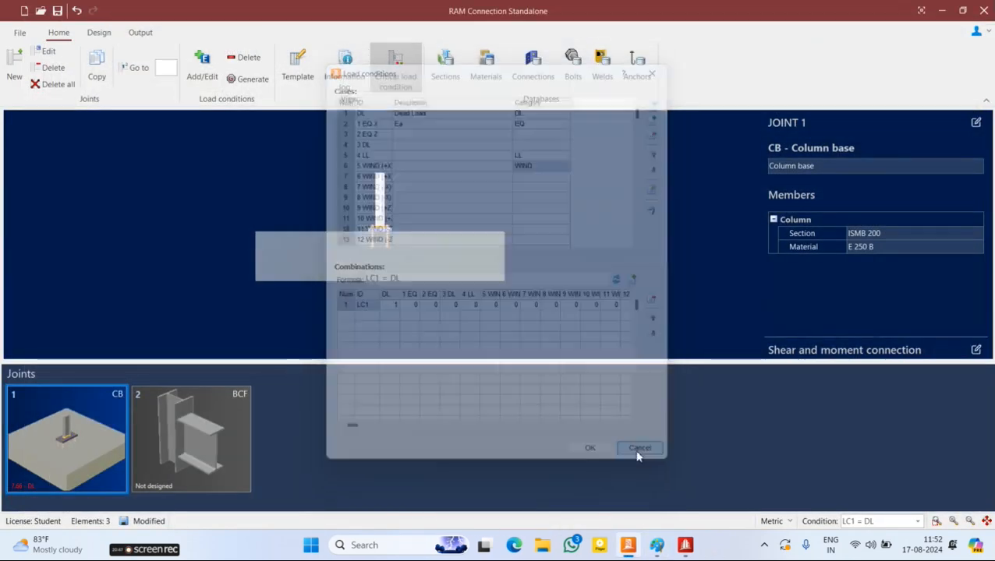